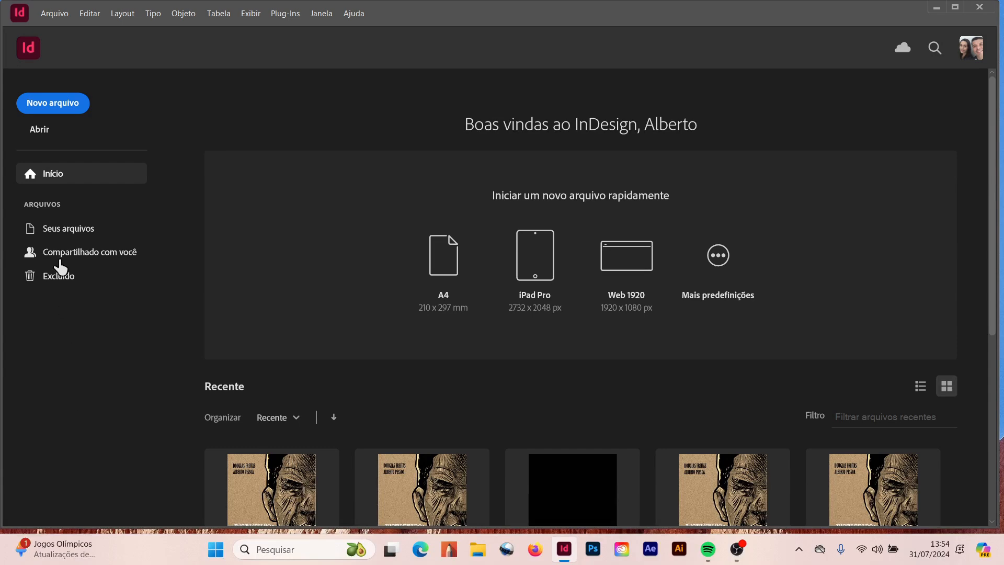
Create an A4 print document named LOGOTIPO with centimetres as its units
{"action": "left_click", "coordinate": [62, 104]}
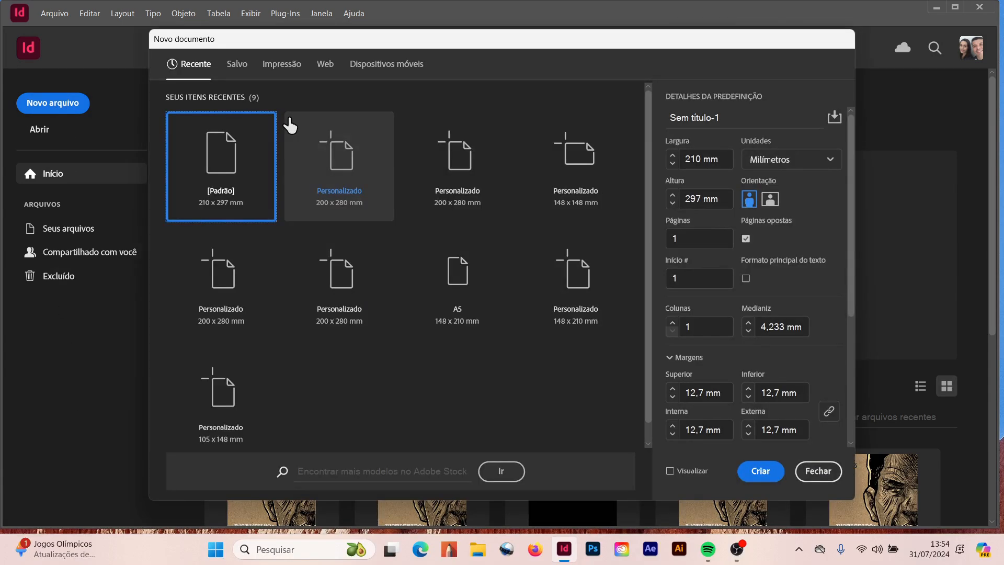
{"action": "left_click", "coordinate": [292, 71]}
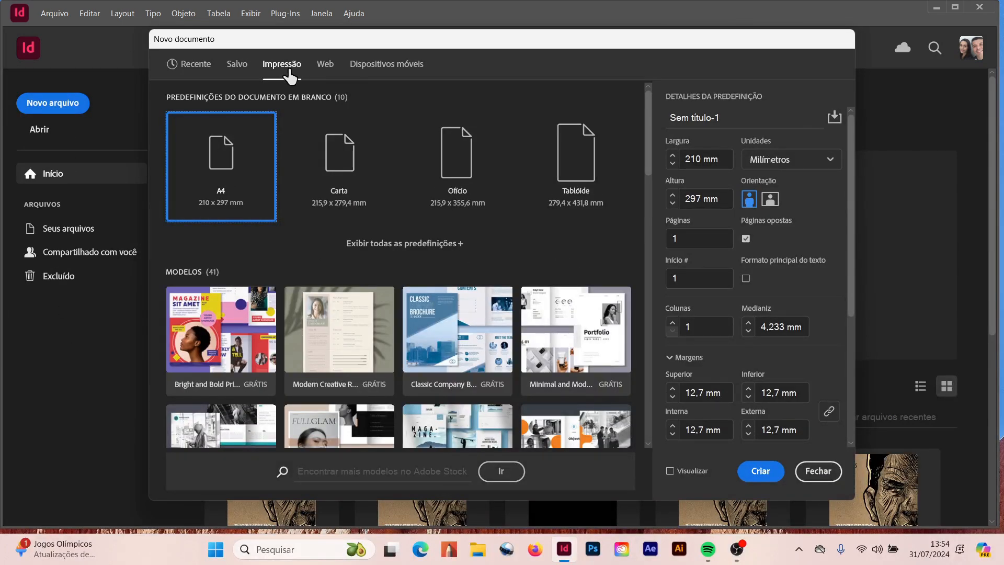
{"action": "left_click_drag", "start_coordinate": [720, 118], "coordinate": [654, 128]}
{"action": "key", "text": "Caps_Lock"}
{"action": "type", "text": "LOGOTIPO"}
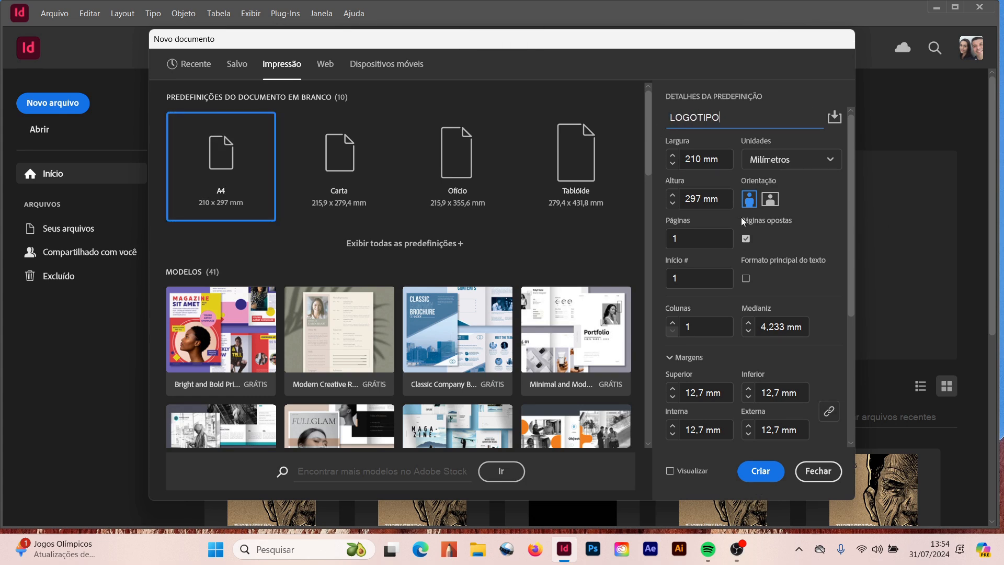
{"action": "left_click", "coordinate": [791, 159]}
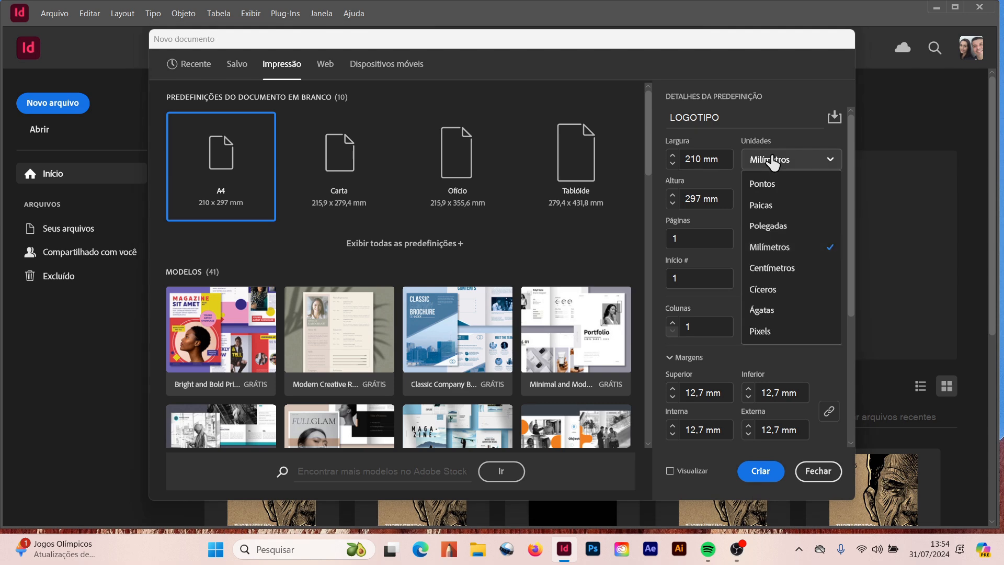
{"action": "left_click", "coordinate": [775, 265]}
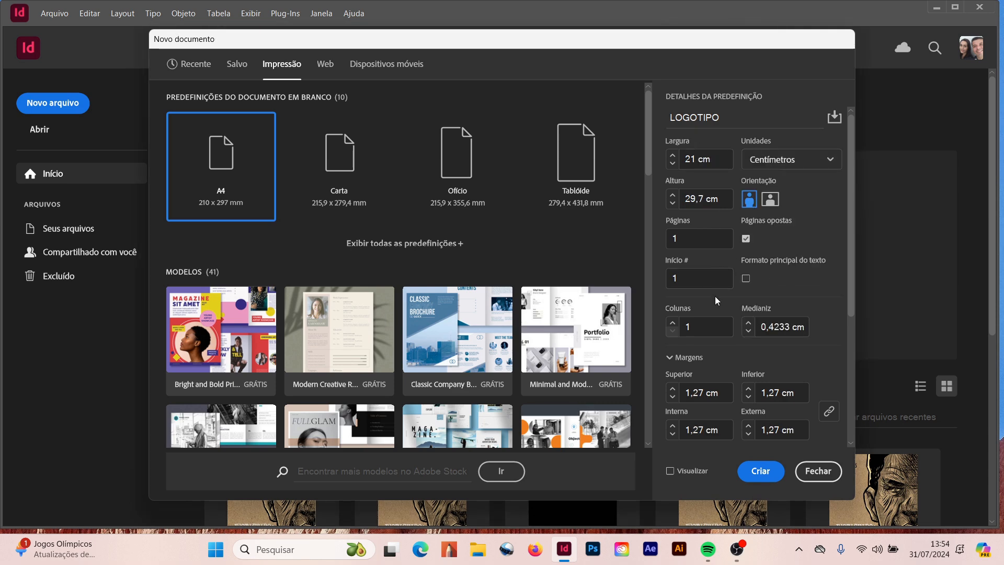
{"action": "left_click", "coordinate": [761, 470]}
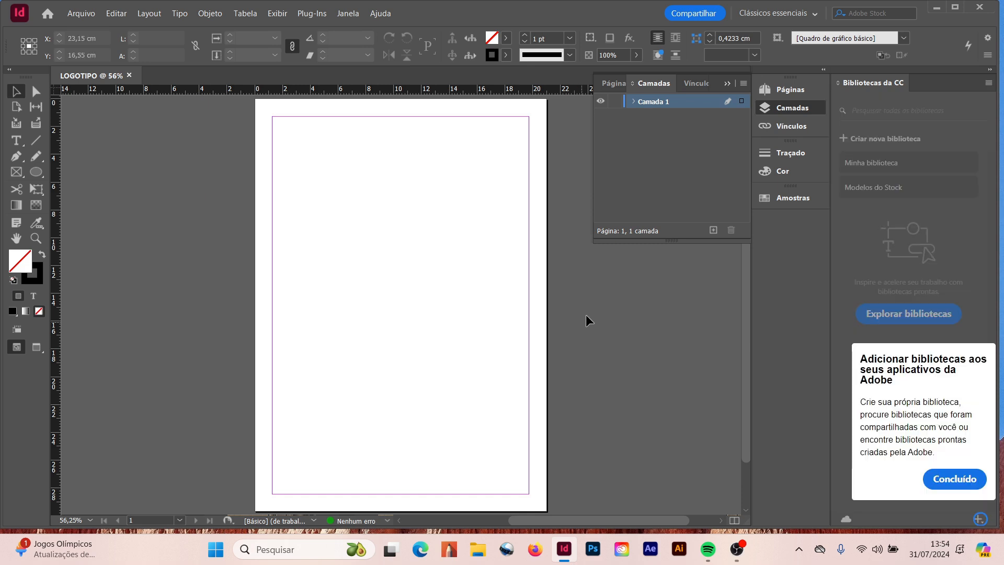
Reset the Clássicos essenciais workspace to its default layout
{"action": "left_click", "coordinate": [813, 14]}
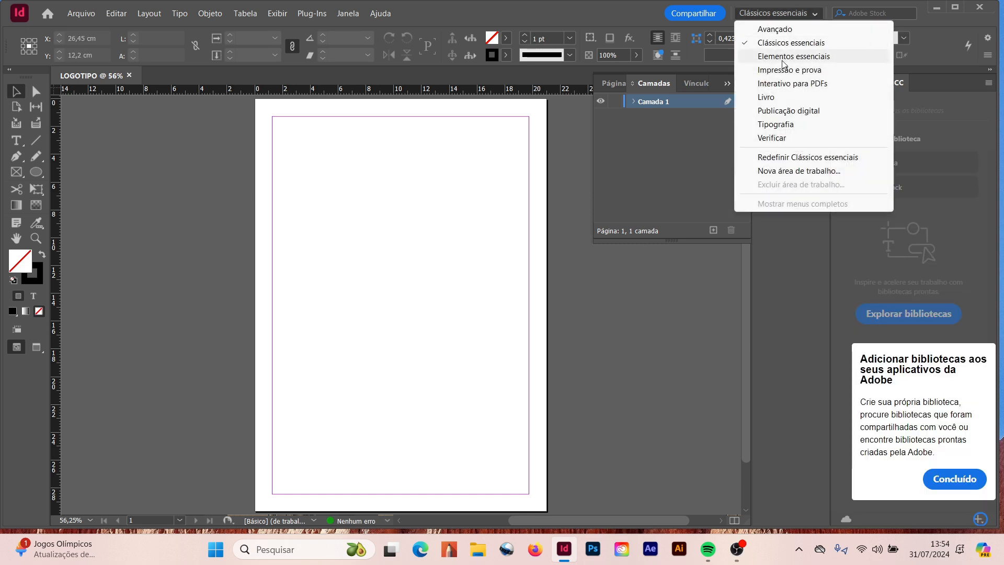
{"action": "left_click", "coordinate": [791, 157]}
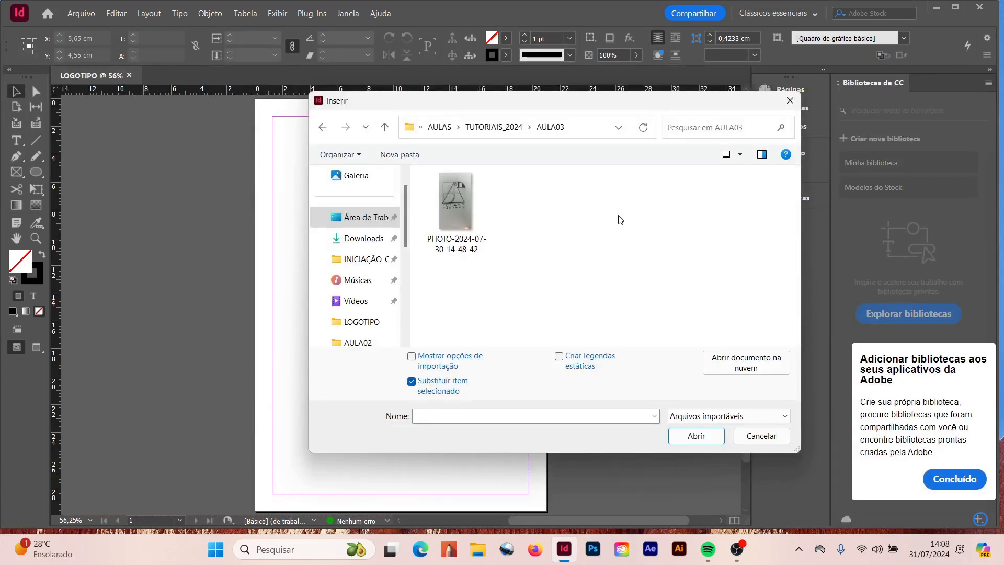
{"action": "key", "text": "Caps_Lock"}
{"action": "left_click", "coordinate": [461, 199]}
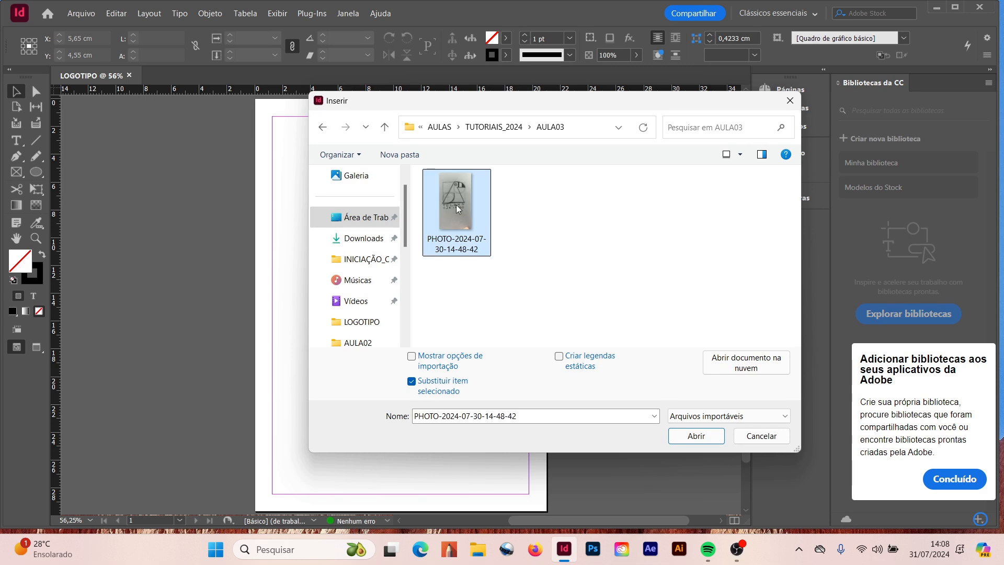
{"action": "left_click", "coordinate": [696, 435]}
{"action": "mouse_move", "coordinate": [283, 127]}
{"action": "left_mouse_down"}
{"action": "mouse_move", "coordinate": [327, 172]}
{"action": "mouse_move", "coordinate": [514, 436]}
{"action": "mouse_move", "coordinate": [522, 476]}
{"action": "mouse_move", "coordinate": [518, 468]}
{"action": "left_mouse_up"}
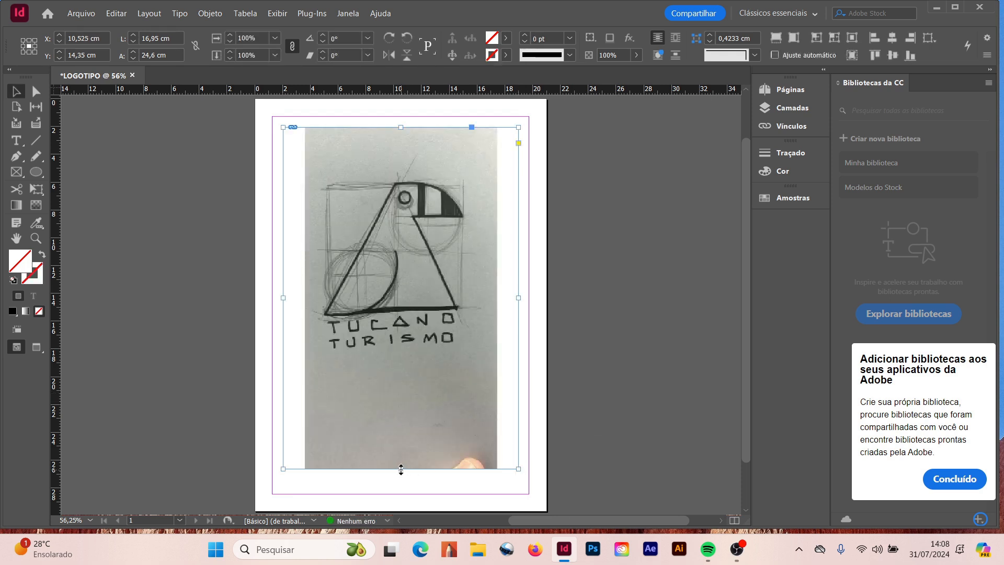
Crop the lower part of the photo frame to about 17.45 cm high and move it down to the page's middle
{"action": "left_click_drag", "start_coordinate": [400, 469], "coordinate": [401, 370]}
{"action": "left_click_drag", "start_coordinate": [463, 245], "coordinate": [480, 288]}
{"action": "left_click", "coordinate": [567, 309]}
{"action": "left_click", "coordinate": [582, 290]}
Rename the layer holding the sketch photo as FUNDO
{"action": "left_click", "coordinate": [347, 13]}
{"action": "left_click", "coordinate": [376, 102]}
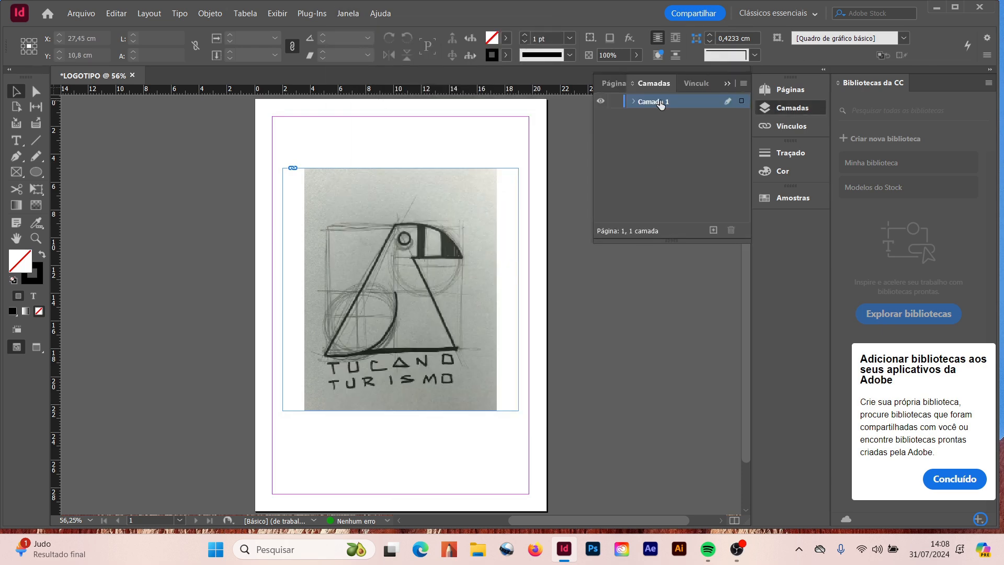
{"action": "double_click", "coordinate": [660, 103]}
{"action": "type", "text": "fu"}
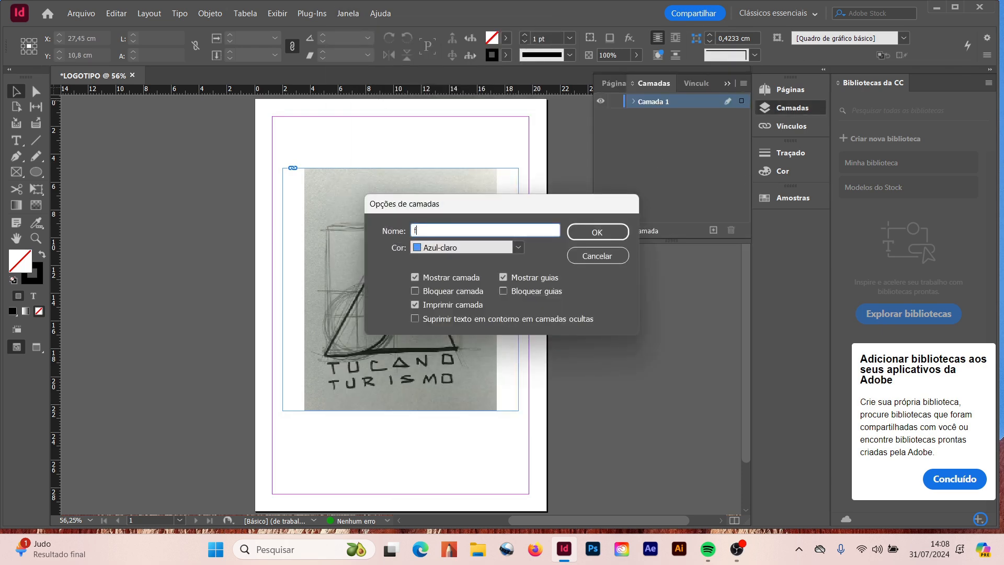
{"action": "key", "text": "BackSpace"}
{"action": "key", "text": "Caps_Lock"}
{"action": "type", "text": "FUNDO"}
{"action": "left_click", "coordinate": [614, 233]}
Create a new layer above FUNDO and name it LINEART
{"action": "left_click", "coordinate": [713, 230]}
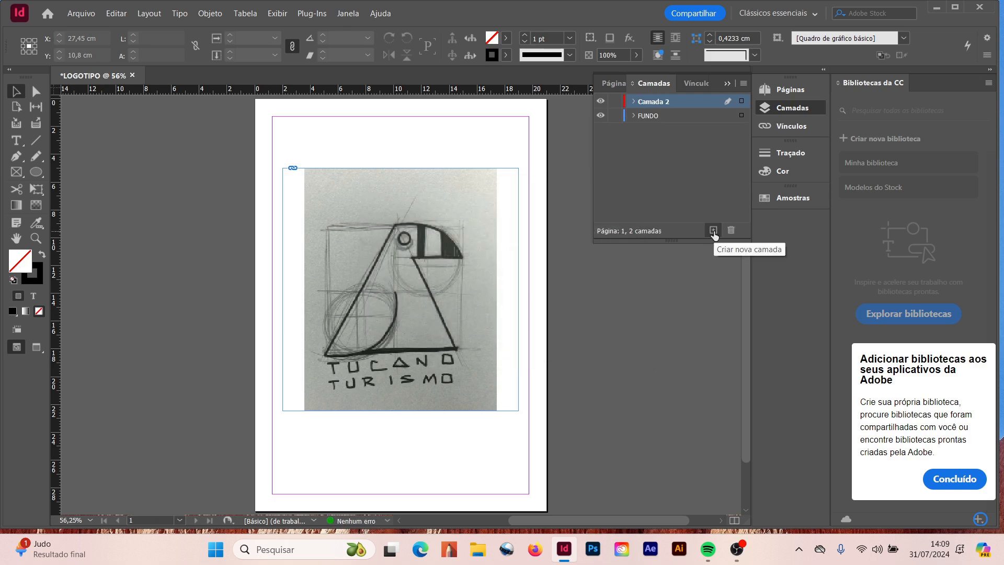
{"action": "double_click", "coordinate": [660, 102]}
{"action": "type", "text": "LINEART"}
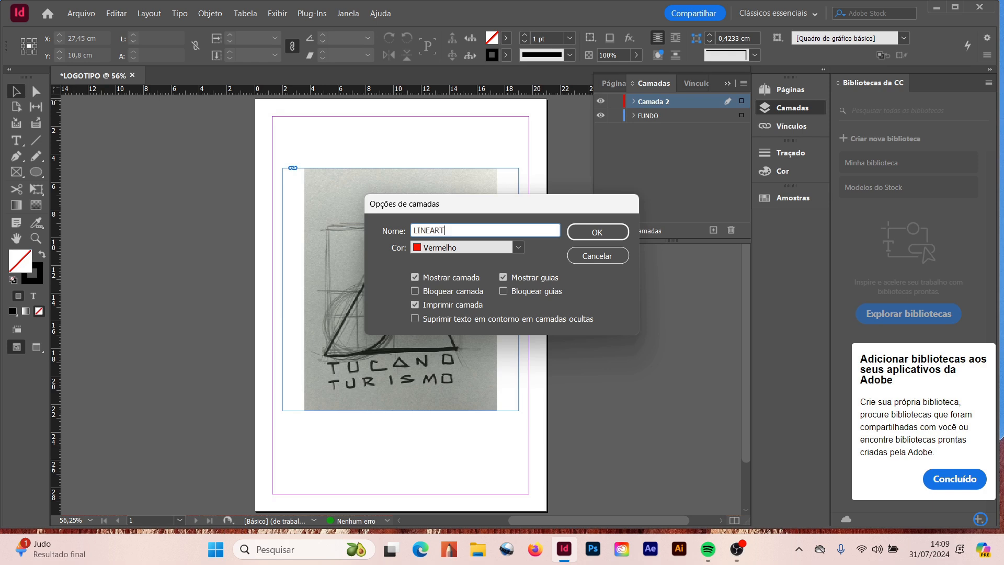
{"action": "left_click", "coordinate": [613, 233]}
Reduce the sketch photo's opacity to 50% and lock the FUNDO layer
{"action": "left_click", "coordinate": [615, 116]}
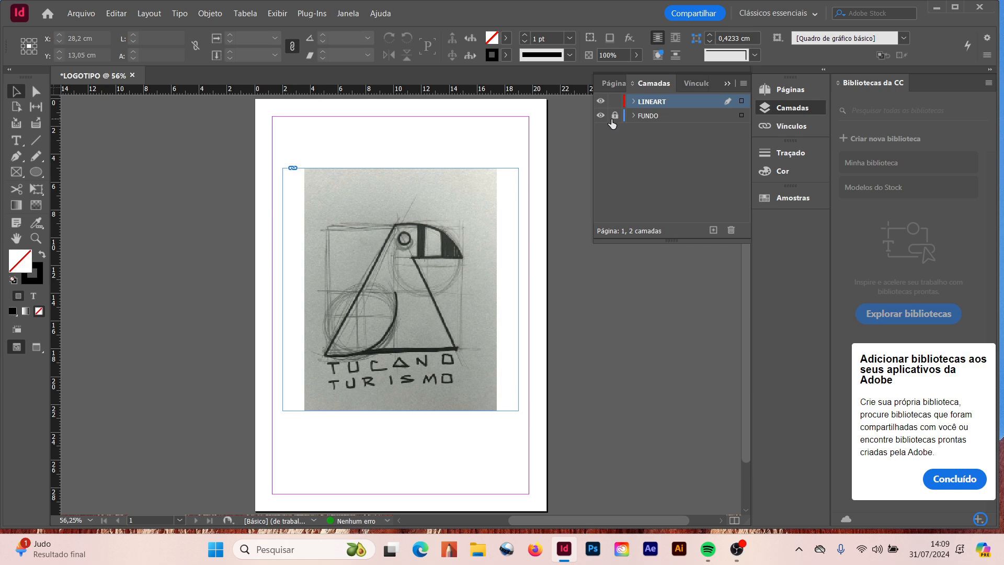
{"action": "left_click", "coordinate": [614, 117]}
{"action": "left_click", "coordinate": [400, 289]}
{"action": "left_click", "coordinate": [637, 55]}
{"action": "left_click_drag", "start_coordinate": [637, 72], "coordinate": [600, 72]}
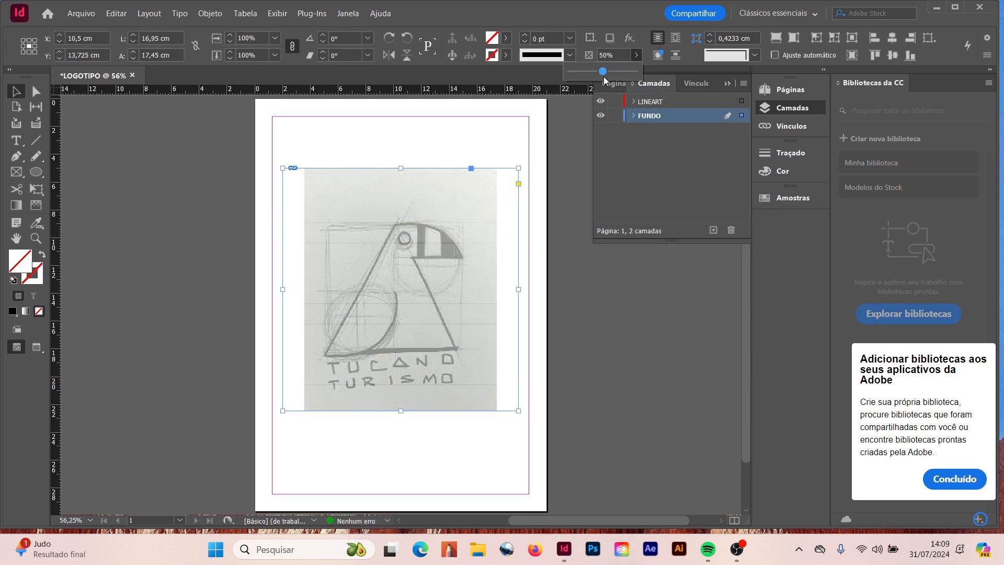
{"action": "left_click", "coordinate": [625, 330]}
{"action": "left_click", "coordinate": [615, 116]}
On the LINEART layer, draw a rectangle about 9.9 by 9.3 cm around the sketched toucan
{"action": "left_click", "coordinate": [652, 101]}
{"action": "left_click", "coordinate": [35, 238]}
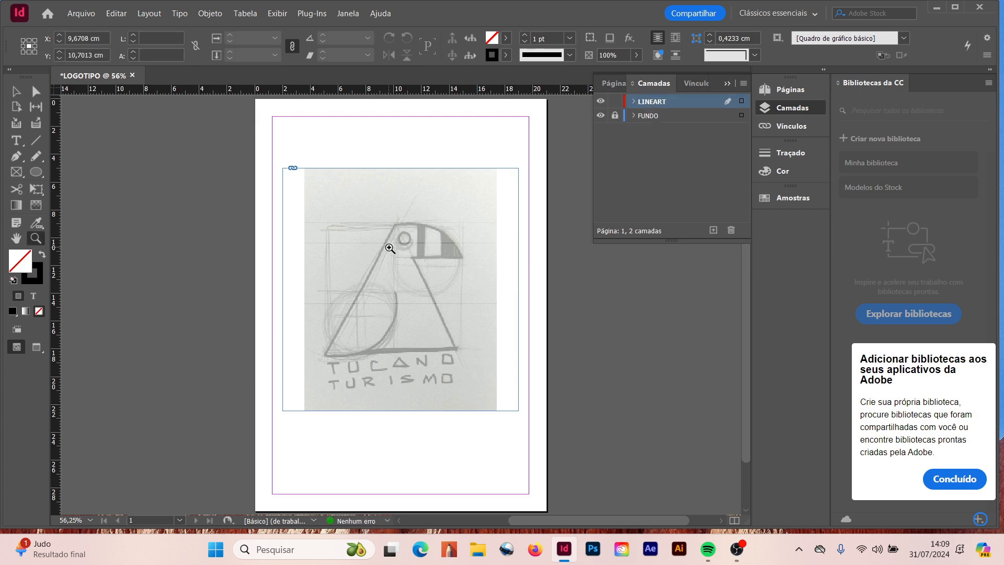
{"action": "left_click", "coordinate": [389, 249]}
{"action": "left_click", "coordinate": [35, 173]}
{"action": "left_click_drag", "start_coordinate": [37, 176], "coordinate": [72, 186]}
{"action": "mouse_move", "coordinate": [247, 106]}
{"action": "left_mouse_down"}
{"action": "mouse_move", "coordinate": [460, 332]}
{"action": "mouse_move", "coordinate": [493, 333]}
{"action": "left_mouse_up"}
{"action": "left_click", "coordinate": [16, 92]}
{"action": "left_click_drag", "start_coordinate": [371, 333], "coordinate": [372, 338]}
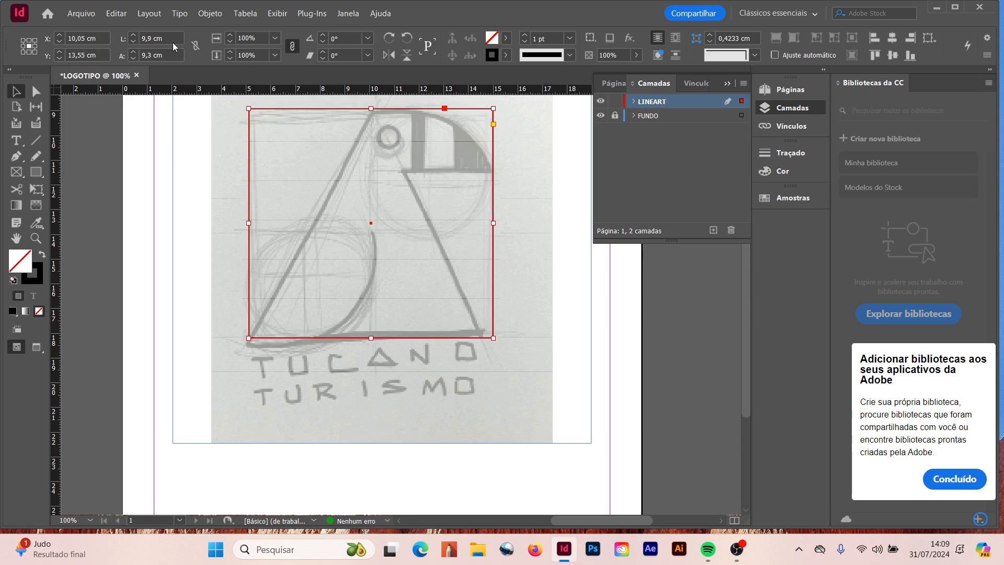
Set the rectangle's width and height to 10 cm each
{"action": "left_click_drag", "start_coordinate": [170, 41], "coordinate": [117, 47]}
{"action": "type", "text": "10"}
{"action": "key", "text": "Tab"}
{"action": "type", "text": "10"}
{"action": "key", "text": "Return"}
{"action": "left_click", "coordinate": [509, 272]}
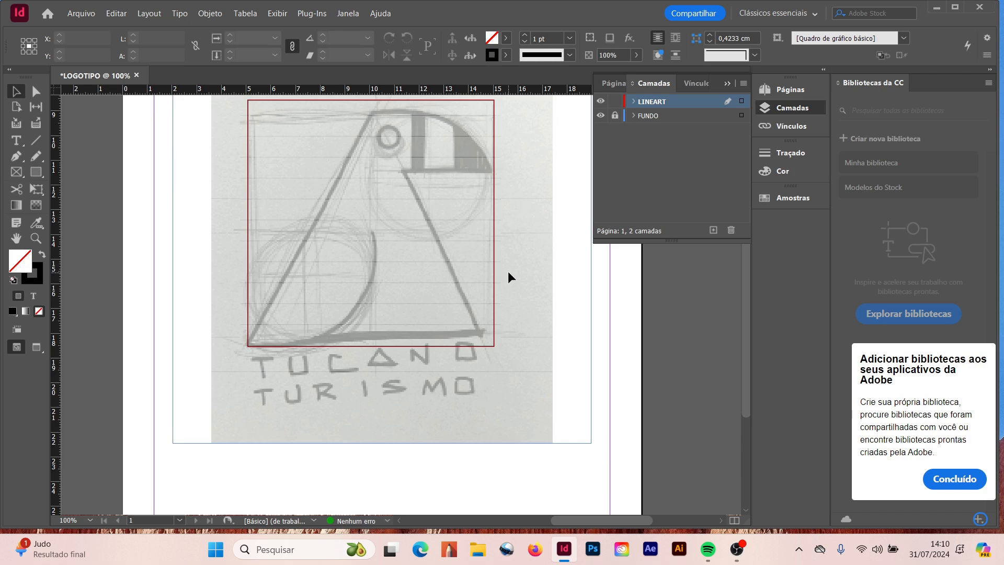
Create a three-sided polygon 10 cm wide and 10 cm high
{"action": "key", "text": "ctrl+minus"}
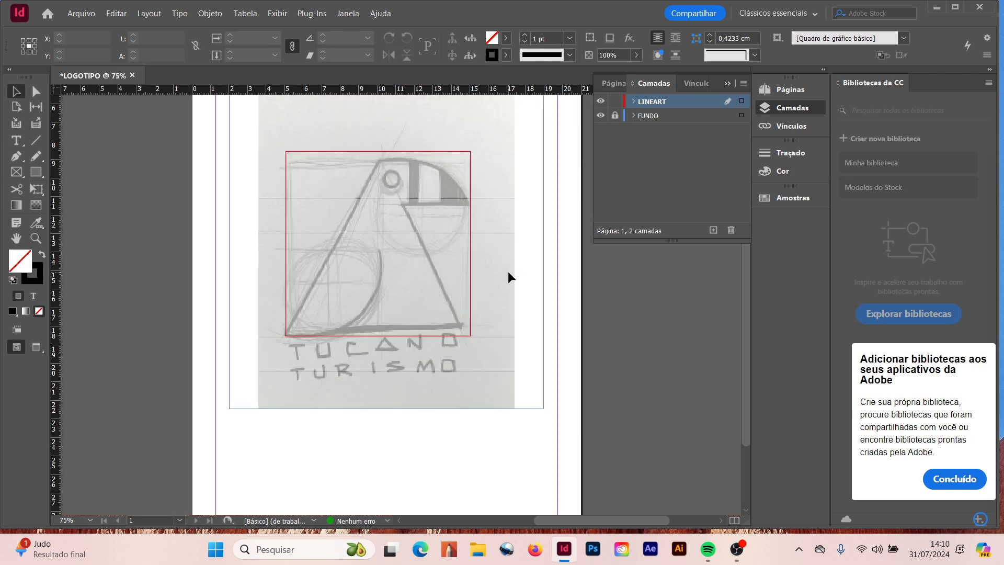
{"action": "left_click_drag", "start_coordinate": [36, 172], "coordinate": [79, 214]}
{"action": "left_click", "coordinate": [244, 225]}
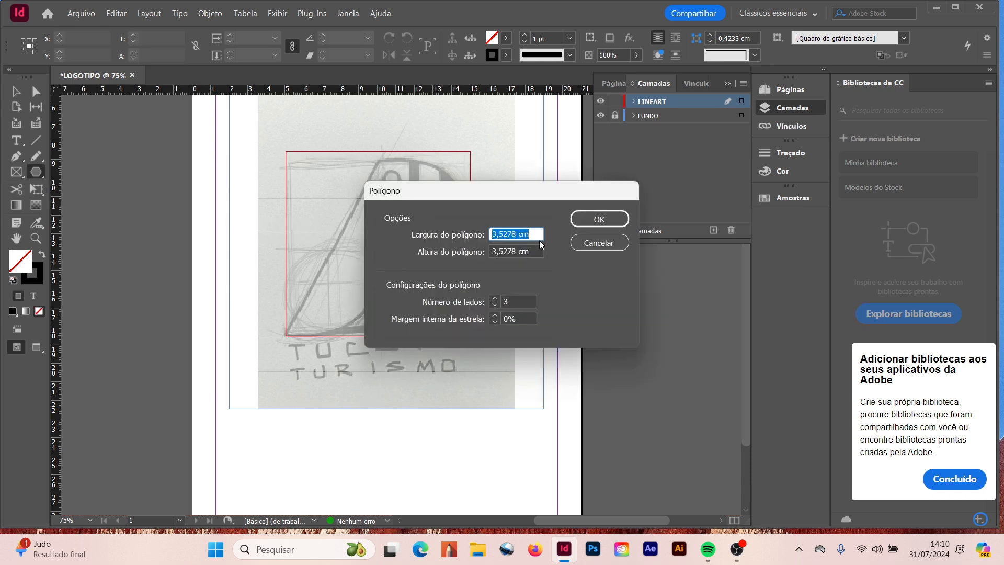
{"action": "left_click_drag", "start_coordinate": [535, 234], "coordinate": [469, 251]}
{"action": "type", "text": "10"}
{"action": "left_click_drag", "start_coordinate": [533, 256], "coordinate": [451, 255]}
{"action": "type", "text": "10"}
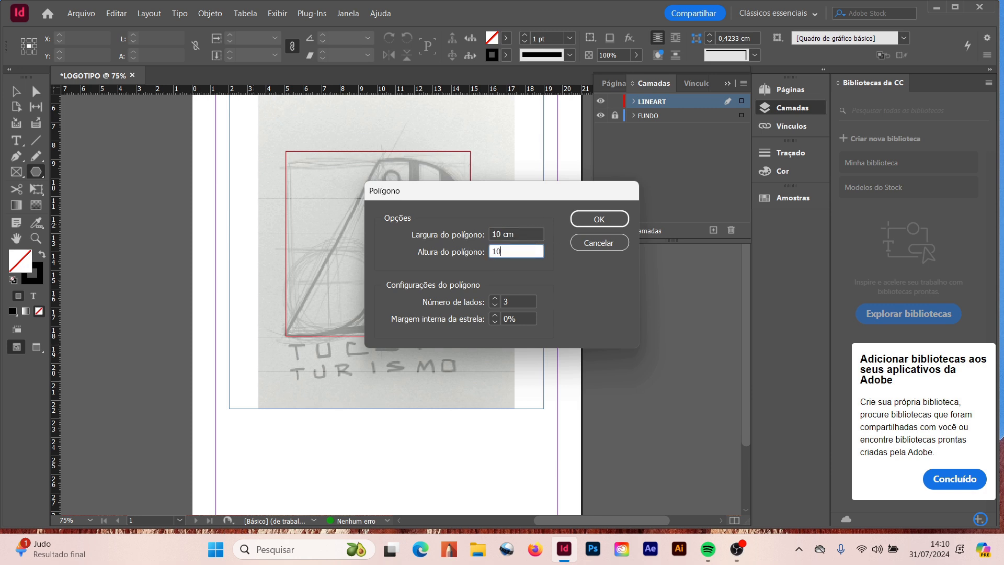
{"action": "key", "text": "Return"}
Move the triangle inside the 10 cm square so its apex and base corners meet the square's edges
{"action": "left_click", "coordinate": [15, 92]}
{"action": "left_click_drag", "start_coordinate": [418, 370], "coordinate": [452, 297]}
{"action": "left_click", "coordinate": [457, 416]}
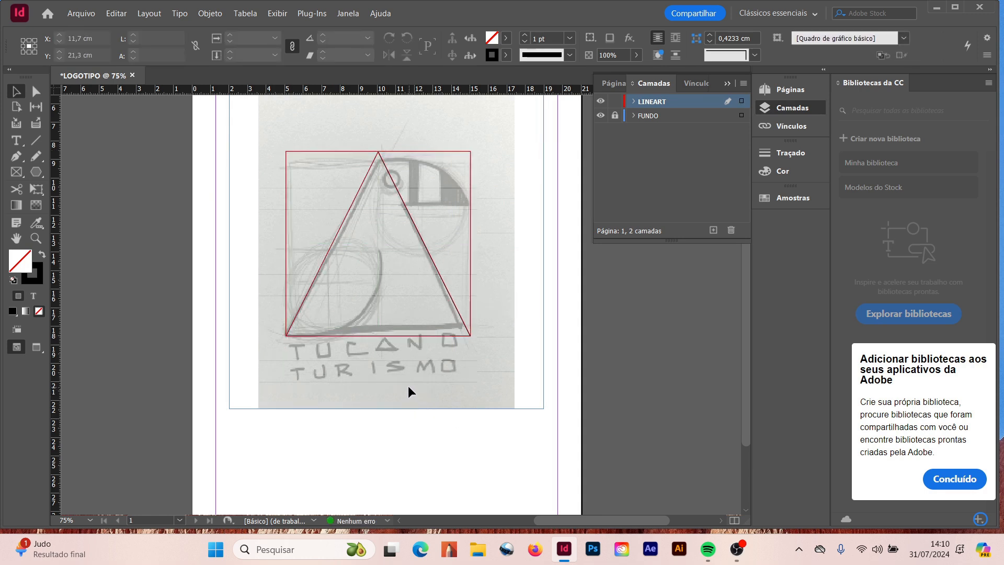
Draw a 5 by 5 cm square over the upper-right quarter of the large square
{"action": "left_click_drag", "start_coordinate": [34, 176], "coordinate": [50, 186]}
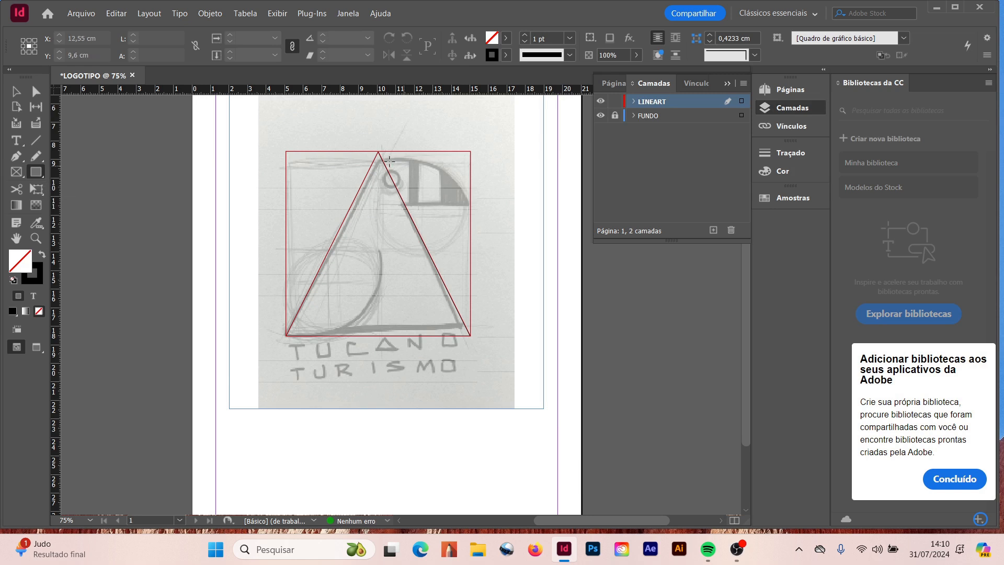
{"action": "left_click_drag", "start_coordinate": [378, 151], "coordinate": [471, 247]}
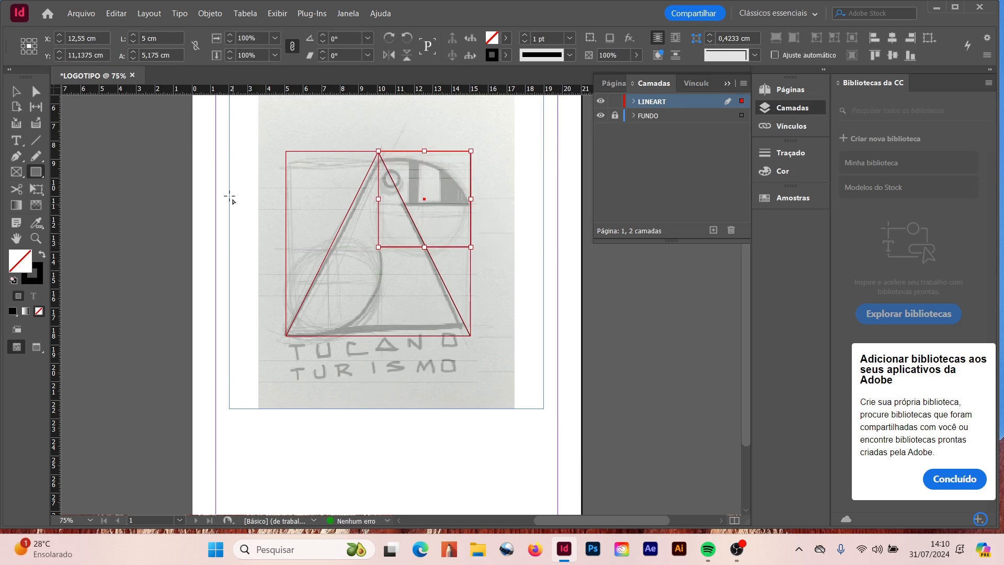
{"action": "left_click_drag", "start_coordinate": [177, 55], "coordinate": [83, 50]}
{"action": "type", "text": "5"}
{"action": "key", "text": "Return"}
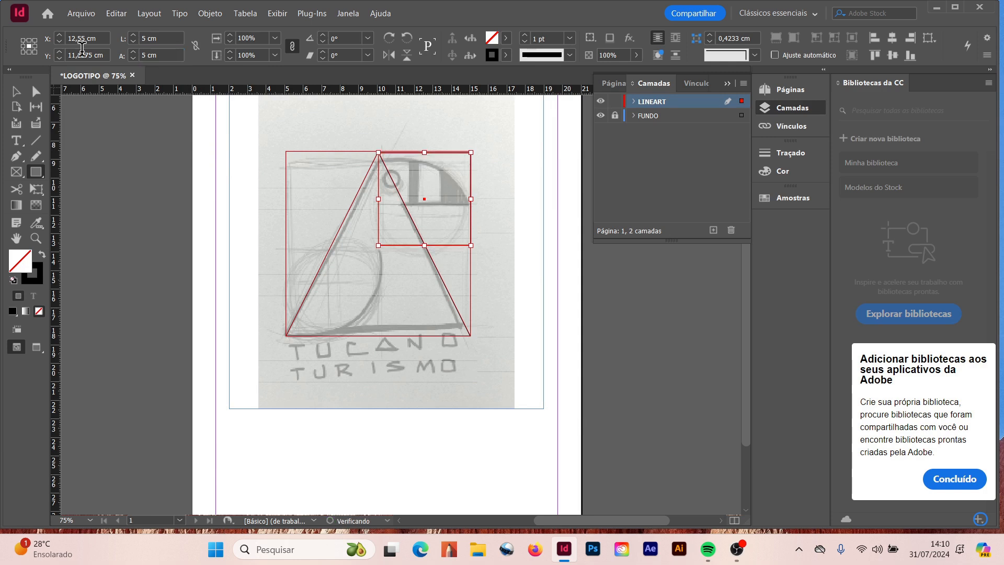
Duplicate the 5 cm square into the large square's lower-left quarter and align the small squares with the large one
{"action": "left_click", "coordinate": [18, 90]}
{"action": "left_click_drag", "start_coordinate": [445, 246], "coordinate": [352, 339]}
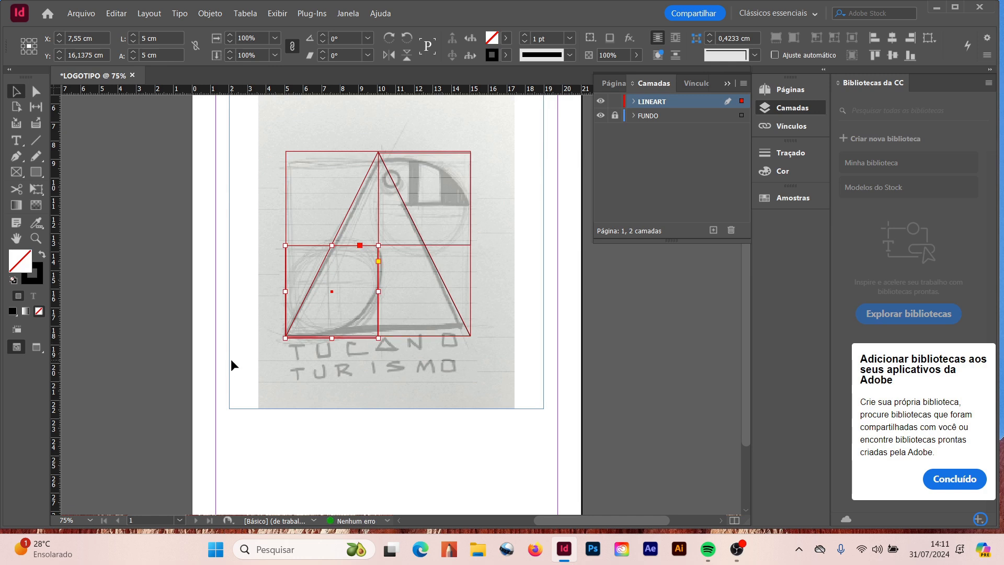
{"action": "left_click", "coordinate": [400, 242]}
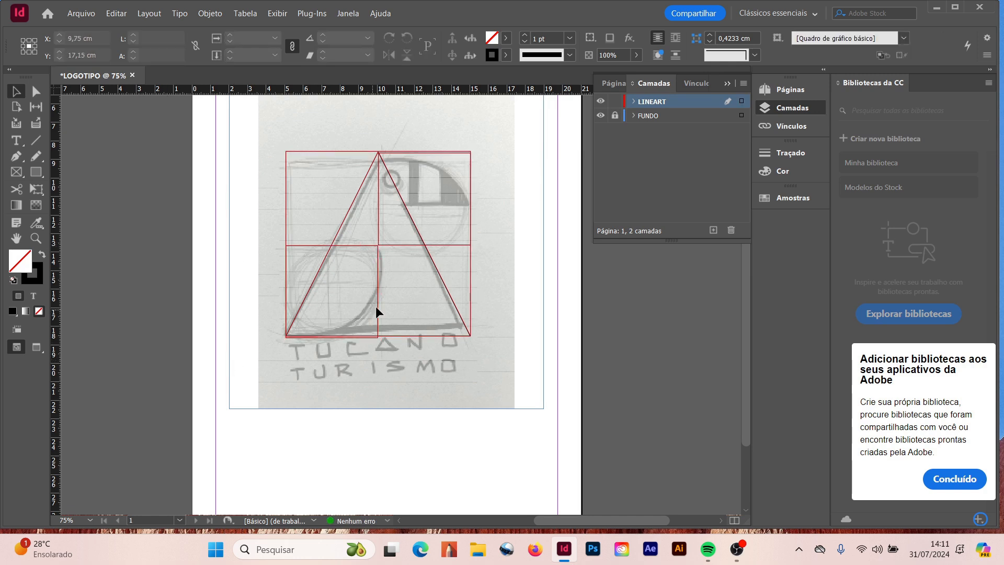
{"action": "left_click_drag", "start_coordinate": [407, 248], "coordinate": [231, 240]}
{"action": "left_click", "coordinate": [232, 239]}
Draw a circle inscribed in each of the two 5 cm squares
{"action": "left_click_drag", "start_coordinate": [35, 171], "coordinate": [73, 201]}
{"action": "left_click_drag", "start_coordinate": [378, 152], "coordinate": [470, 282]}
{"action": "left_click_drag", "start_coordinate": [286, 244], "coordinate": [379, 336]}
{"action": "key", "text": "v"}
{"action": "left_click", "coordinate": [326, 291]}
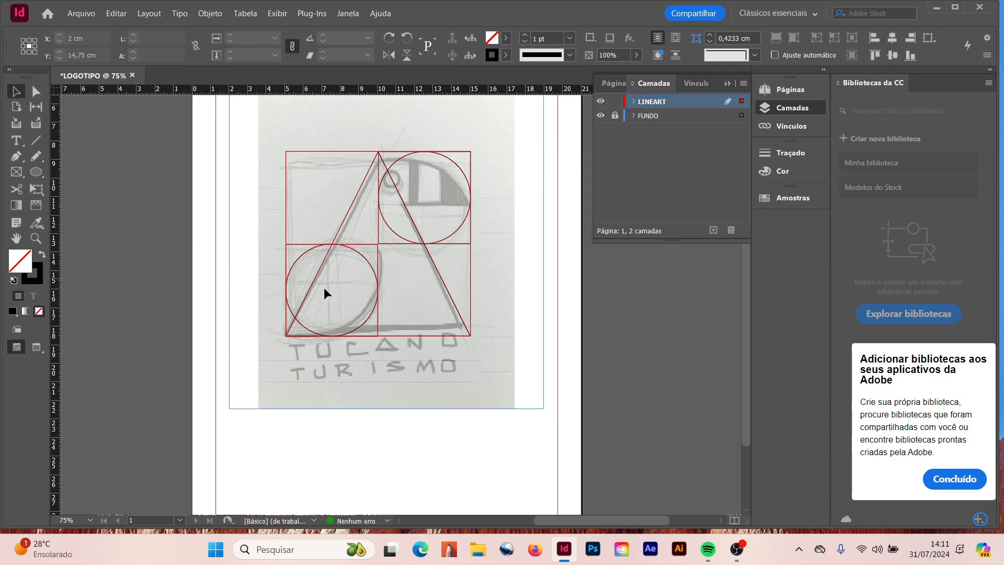
Hide the FUNDO layer and set the opacity of all construction shapes to 22%
{"action": "left_click", "coordinate": [601, 116]}
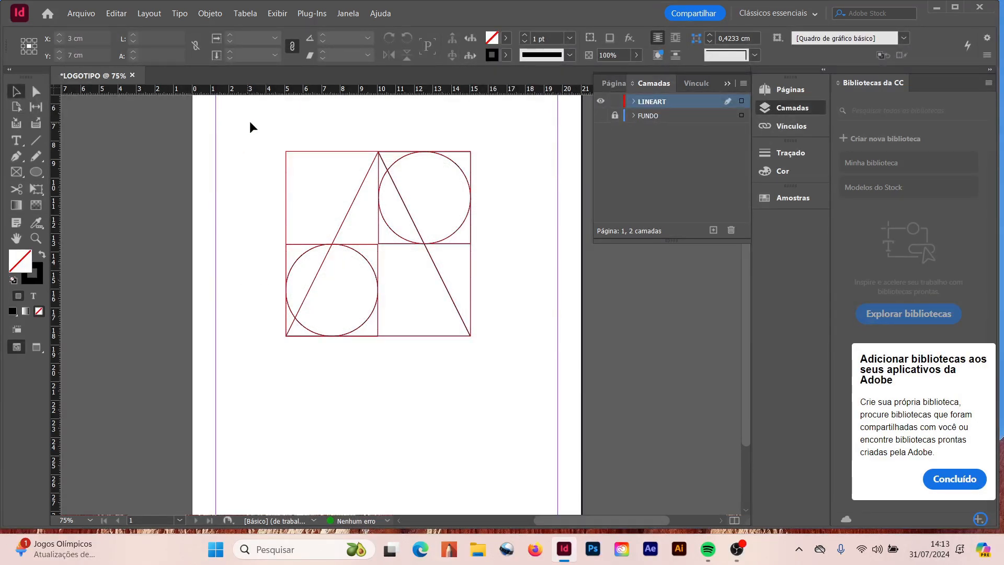
{"action": "left_click_drag", "start_coordinate": [250, 128], "coordinate": [510, 367]}
{"action": "left_click", "coordinate": [636, 55]}
{"action": "left_click_drag", "start_coordinate": [635, 72], "coordinate": [583, 75]}
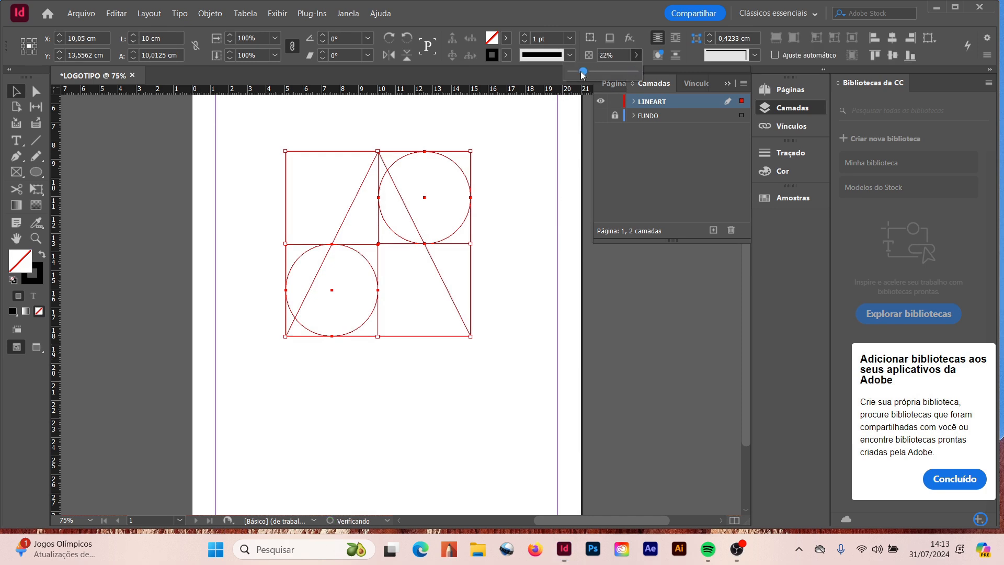
{"action": "left_click", "coordinate": [509, 302]}
{"action": "left_click_drag", "start_coordinate": [251, 130], "coordinate": [518, 370]}
{"action": "double_click", "coordinate": [669, 103]}
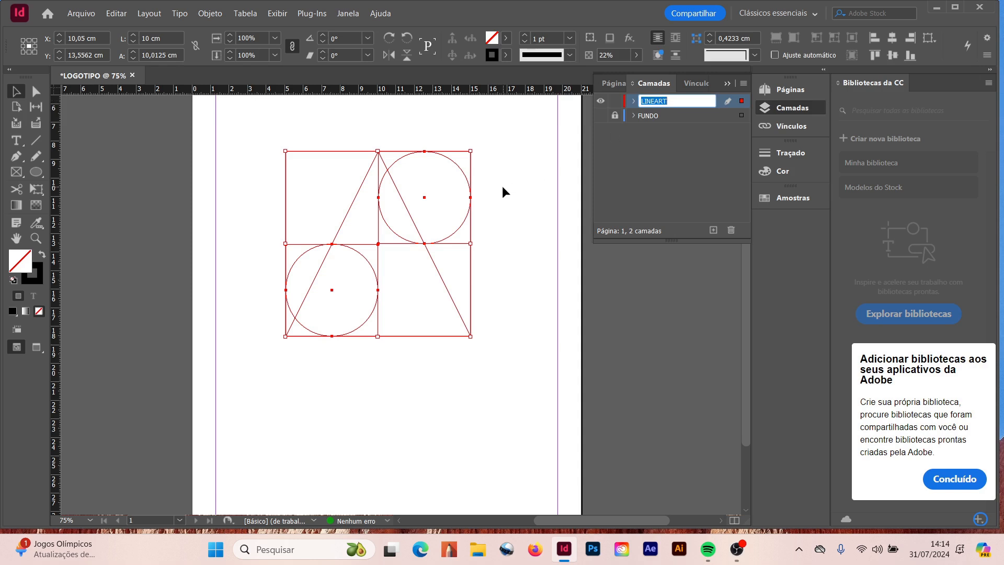
{"action": "left_click", "coordinate": [538, 170]}
Set the default object opacity to 35% with nothing selected
{"action": "left_click", "coordinate": [636, 55]}
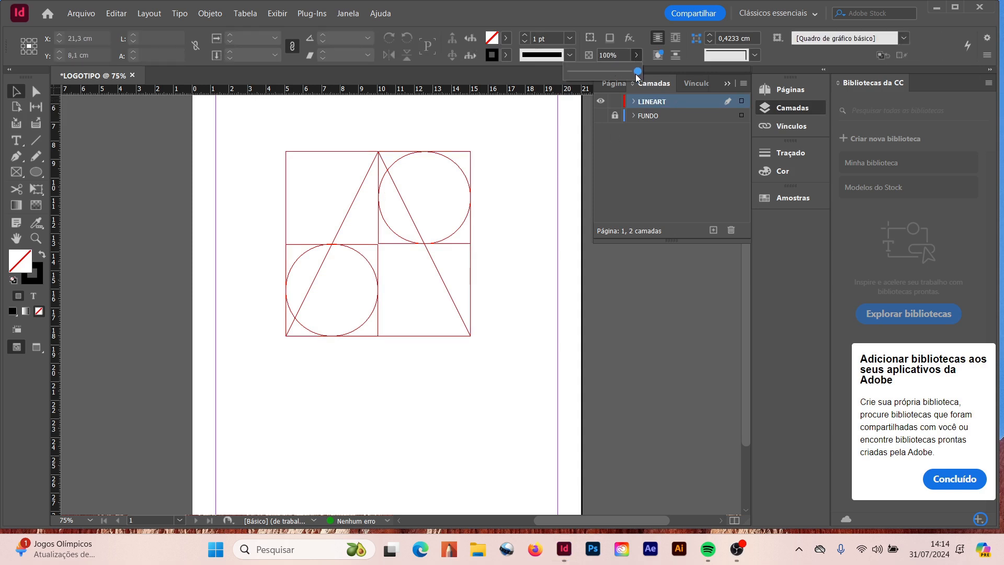
{"action": "left_click_drag", "start_coordinate": [591, 80], "coordinate": [591, 80]}
{"action": "left_click", "coordinate": [519, 193]}
Lock the LINEART layer and add a new layer above it
{"action": "left_click", "coordinate": [615, 101]}
{"action": "left_click", "coordinate": [714, 230]}
Swap the default fill and stroke so new paths get a black fill, and view the construction grid in preview mode
{"action": "key", "text": "z"}
{"action": "left_click", "coordinate": [380, 193]}
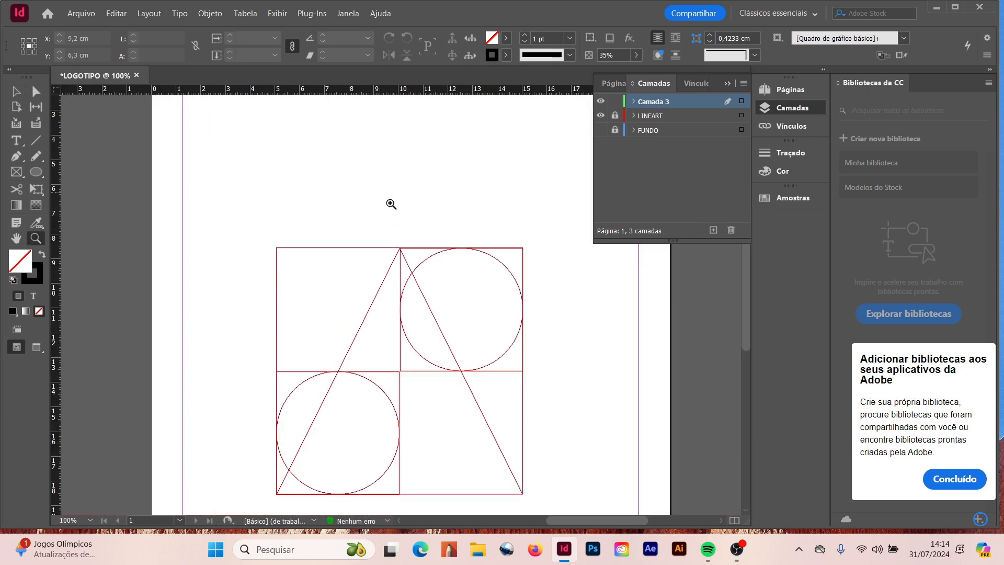
{"action": "left_click", "coordinate": [380, 193]}
{"action": "key", "text": "p"}
{"action": "left_click", "coordinate": [42, 255]}
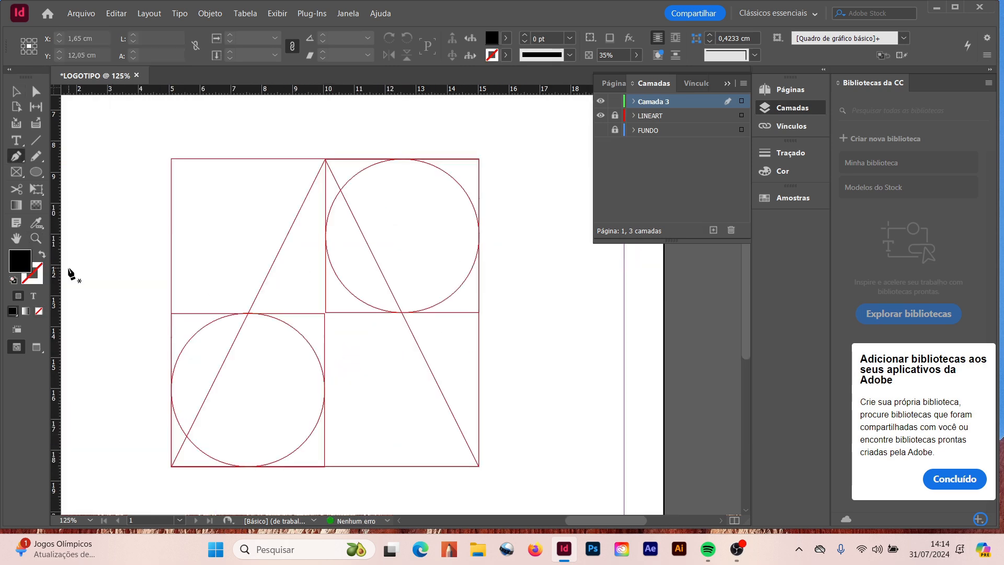
{"action": "key", "text": "Tab"}
{"action": "key", "text": "Tab"}
{"action": "key", "text": "w"}
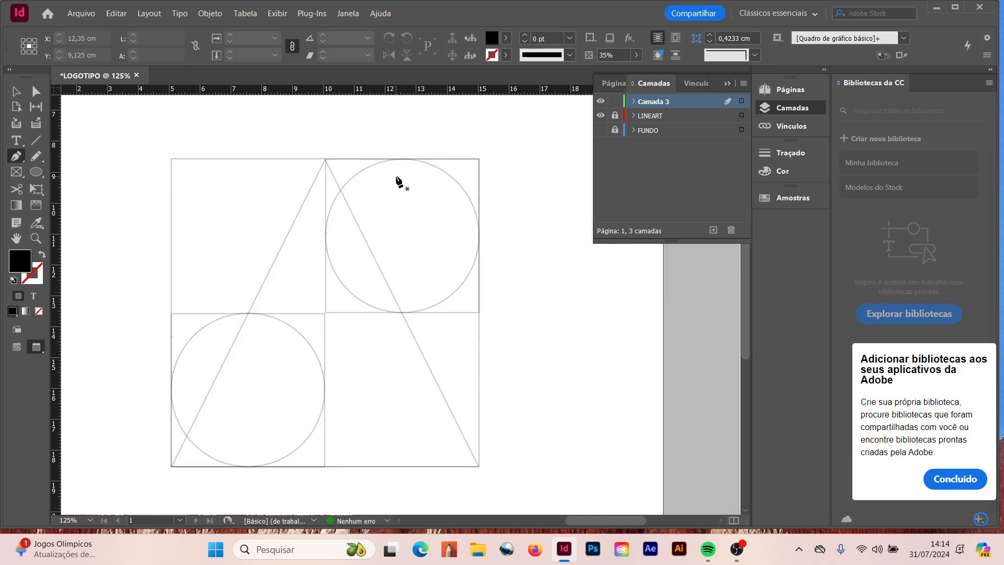
Set the default object opacity to 100% and the stroke weight to 1 pt for the Pen tool
{"action": "left_click", "coordinate": [638, 57]}
{"action": "left_click_drag", "start_coordinate": [589, 75], "coordinate": [648, 84]}
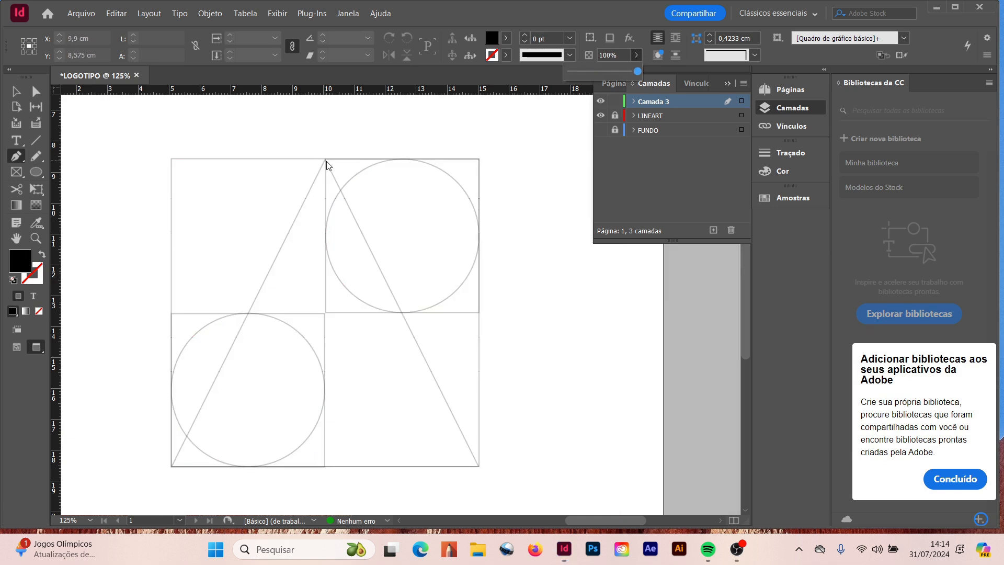
{"action": "left_click", "coordinate": [16, 160]}
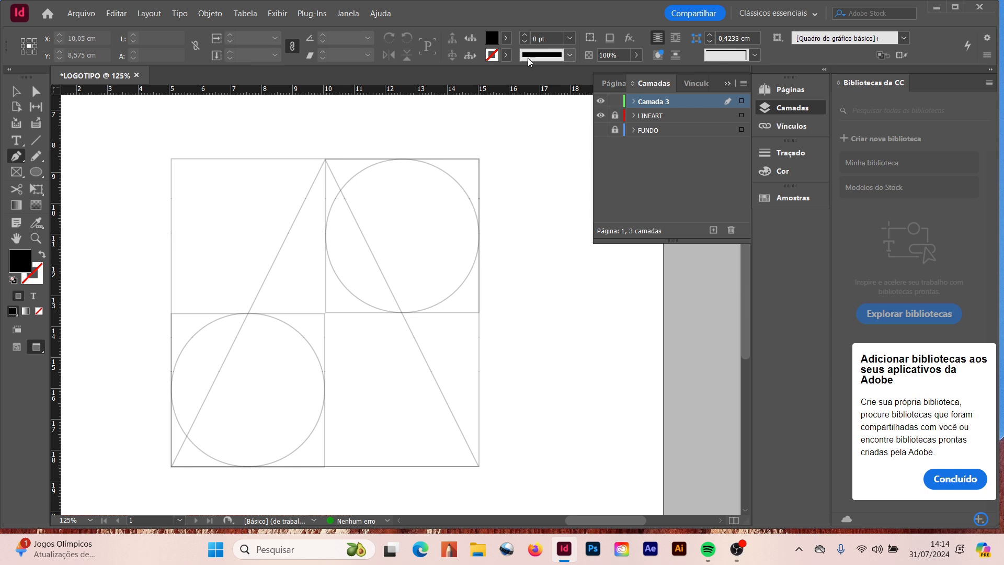
{"action": "left_click", "coordinate": [570, 38]}
{"action": "left_click", "coordinate": [554, 104]}
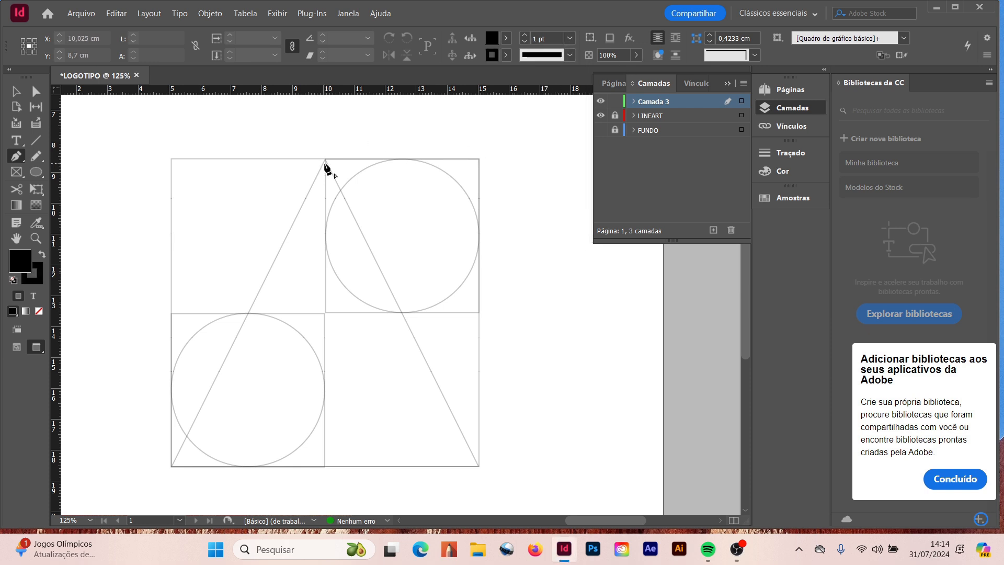
{"action": "left_click", "coordinate": [325, 159]}
{"action": "left_click_drag", "start_coordinate": [479, 227], "coordinate": [487, 323]}
{"action": "key", "text": "ctrl+z"}
{"action": "key", "text": "ctrl+z"}
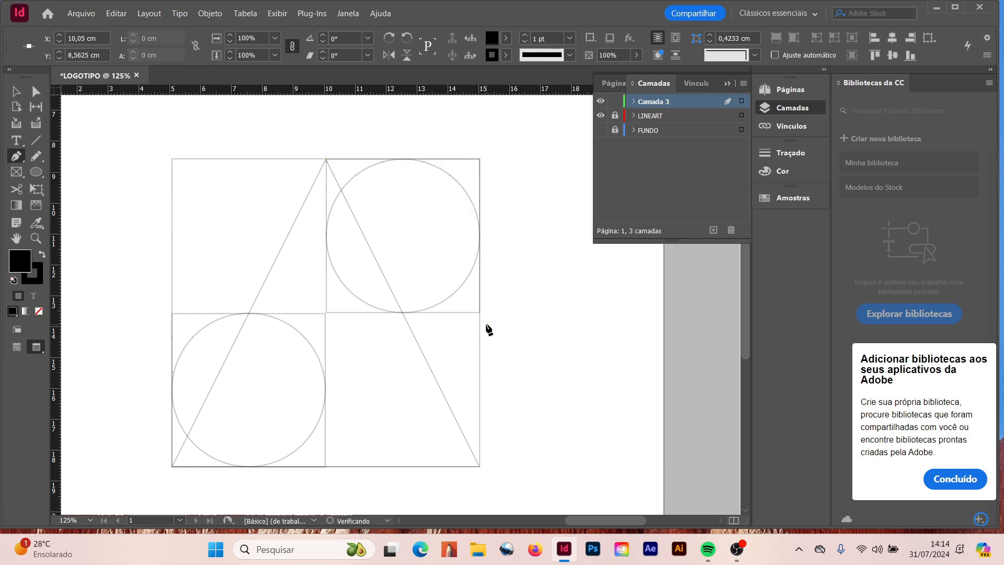
Trace the beak from the triangle's apex: a 2,75 cm top edge, a curve to the square's outer side, and a straight line back to the diagonal
{"action": "left_click", "coordinate": [326, 159]}
{"action": "left_click", "coordinate": [411, 159]}
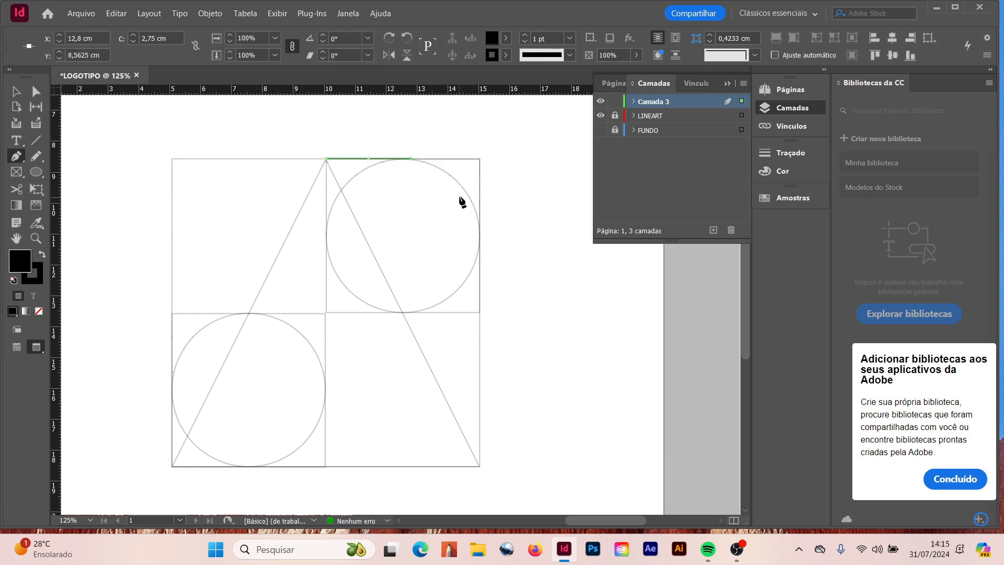
{"action": "left_click_drag", "start_coordinate": [480, 235], "coordinate": [485, 304]}
{"action": "left_click", "coordinate": [480, 236]}
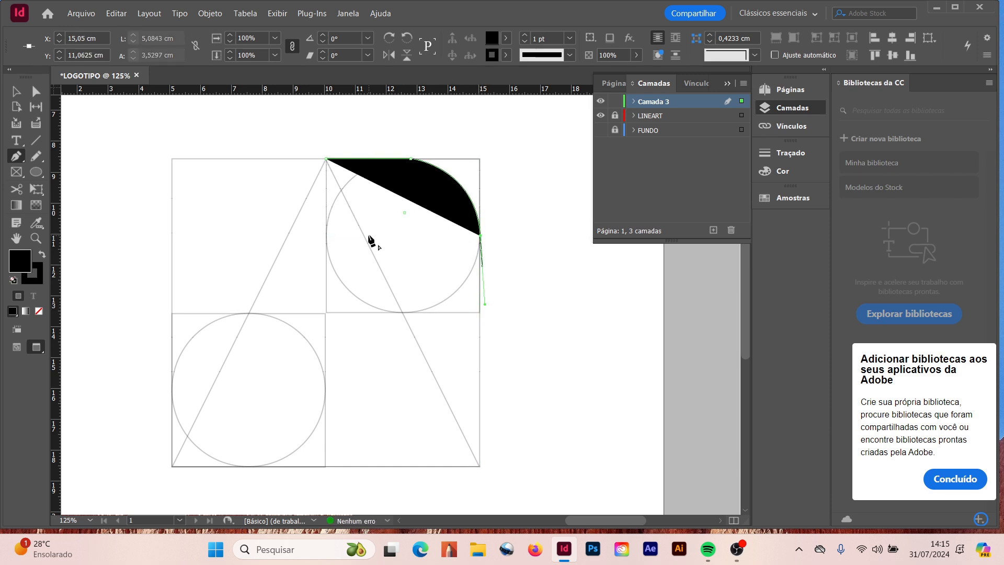
{"action": "key", "text": "ctrl+z"}
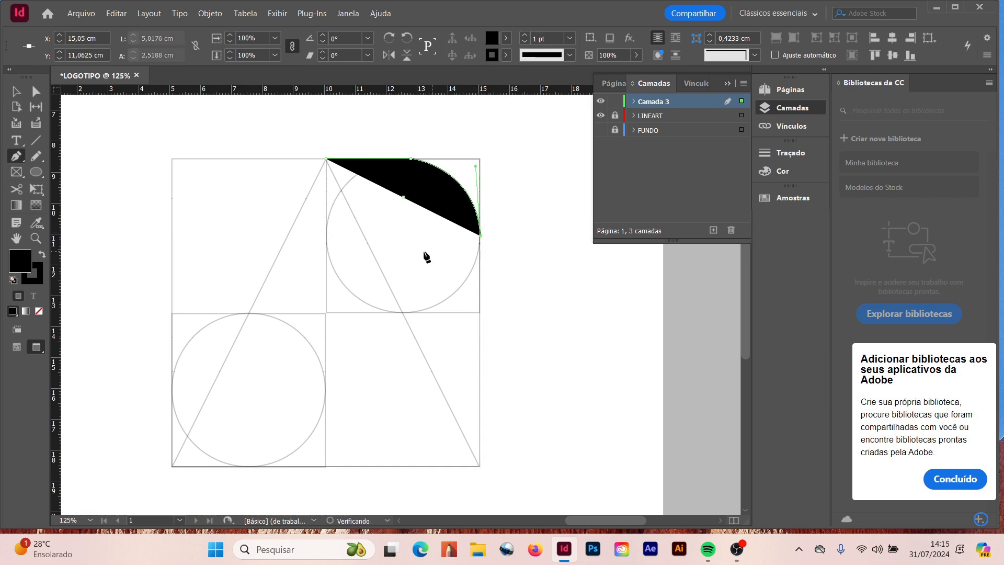
{"action": "left_click", "coordinate": [367, 236]}
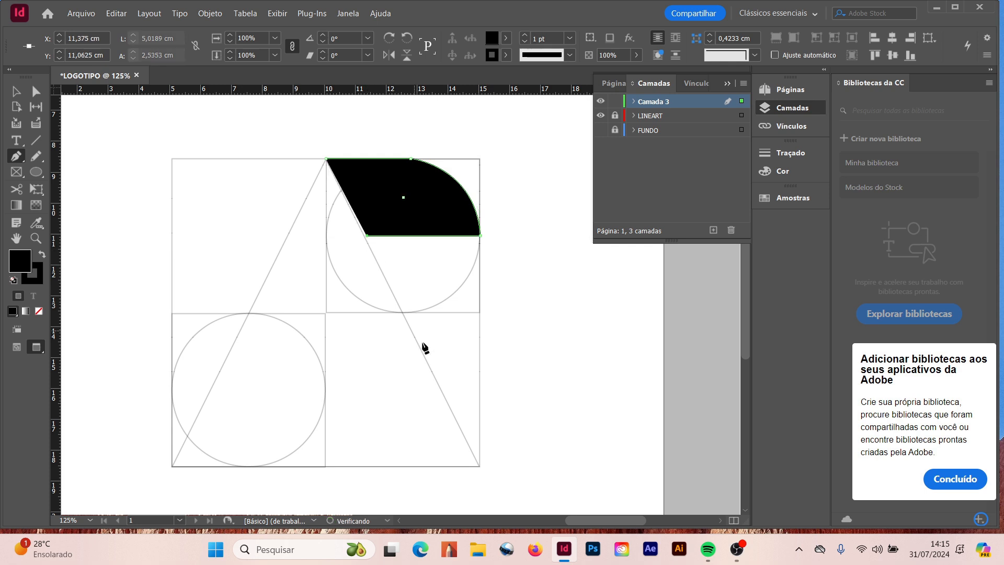
Close the body outline without fill along the diagonal and base, with a crescent tail notch following the lower circle, back to the apex
{"action": "left_click", "coordinate": [481, 467]}
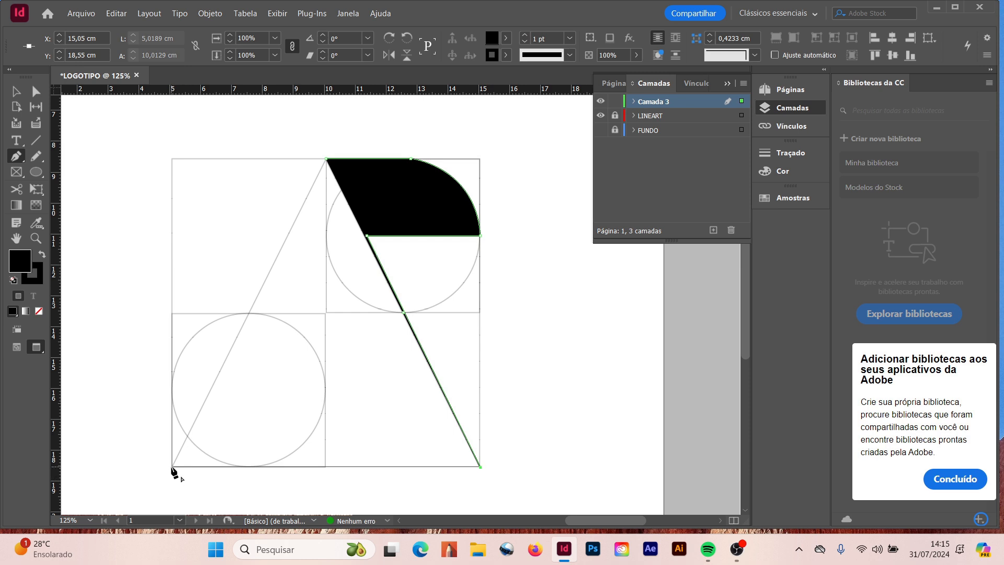
{"action": "left_click", "coordinate": [254, 467]}
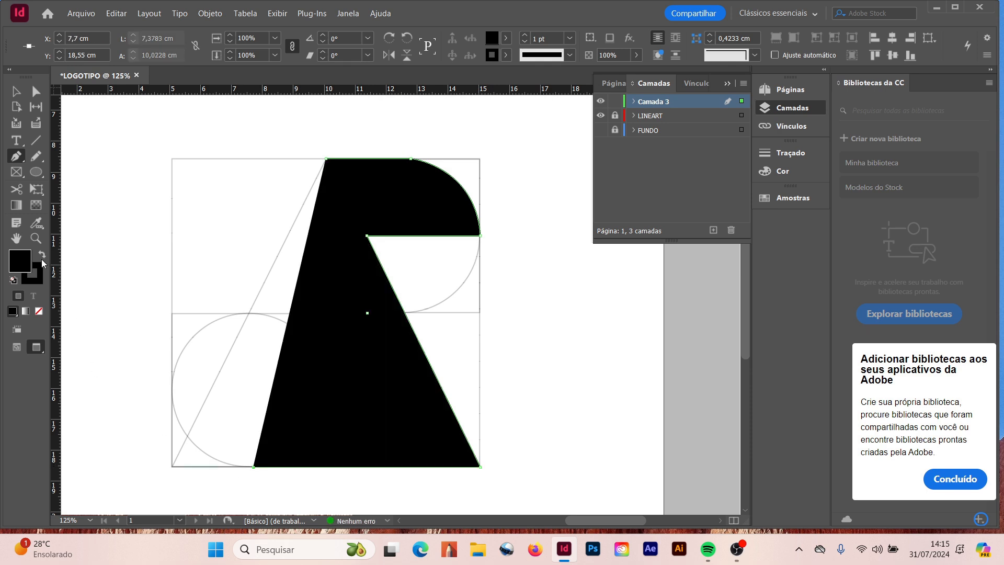
{"action": "left_click", "coordinate": [38, 311]}
{"action": "left_click_drag", "start_coordinate": [325, 382], "coordinate": [328, 307]}
{"action": "left_click", "coordinate": [326, 384], "text": "alt"}
{"action": "mouse_move", "coordinate": [172, 467]}
{"action": "left_mouse_down"}
{"action": "mouse_move", "coordinate": [74, 471]}
{"action": "mouse_move", "coordinate": [175, 498]}
{"action": "mouse_move", "coordinate": [215, 453]}
{"action": "mouse_move", "coordinate": [199, 471]}
{"action": "mouse_move", "coordinate": [204, 487]}
{"action": "mouse_move", "coordinate": [181, 472]}
{"action": "left_mouse_up"}
{"action": "left_click", "coordinate": [316, 467]}
{"action": "left_click", "coordinate": [470, 159]}
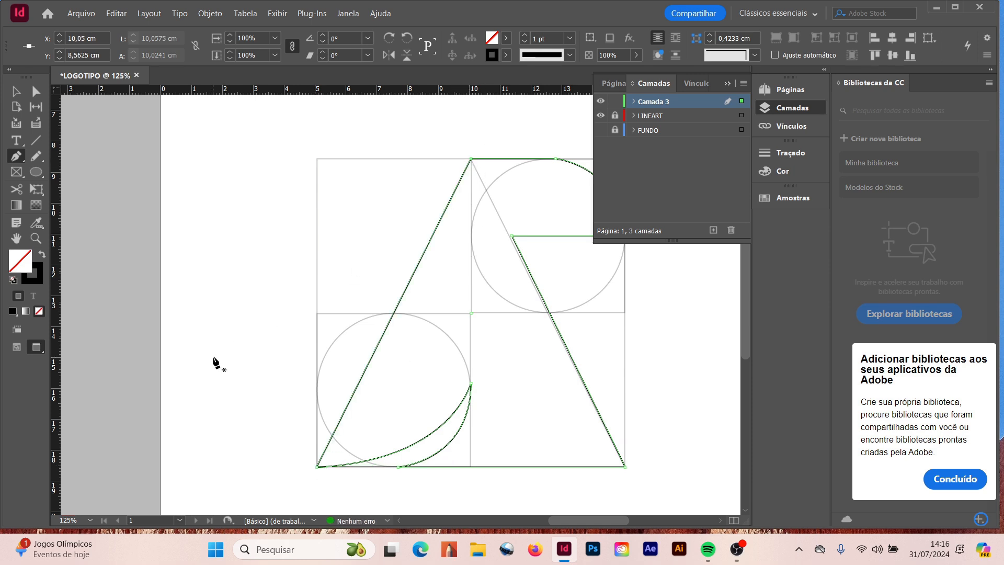
Fill the bird outline with black to check the silhouette with the LINEART layer hidden, and return it to no fill
{"action": "left_click", "coordinate": [42, 254]}
{"action": "left_click", "coordinate": [17, 92]}
{"action": "left_click", "coordinate": [143, 270]}
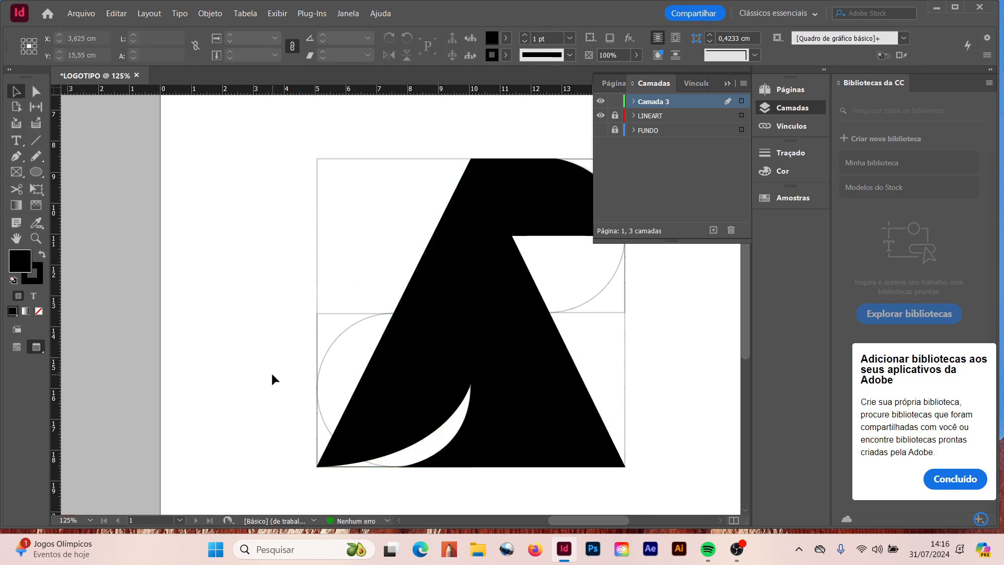
{"action": "key", "text": "ctrl+1"}
{"action": "left_click", "coordinate": [432, 332]}
{"action": "left_click", "coordinate": [601, 115]}
{"action": "left_click", "coordinate": [472, 307]}
{"action": "key", "text": "slash"}
{"action": "left_click", "coordinate": [601, 116]}
Compare the beak outline with the sketch and the construction grid by toggling the visibility of the layers
{"action": "key", "text": "z"}
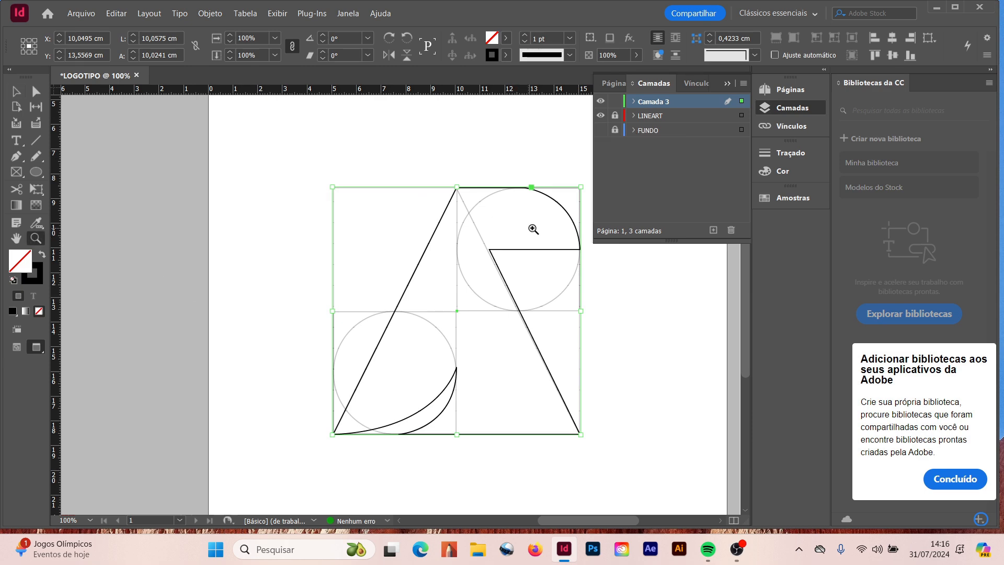
{"action": "left_click", "coordinate": [499, 233]}
{"action": "left_click", "coordinate": [440, 341]}
{"action": "left_click", "coordinate": [422, 311]}
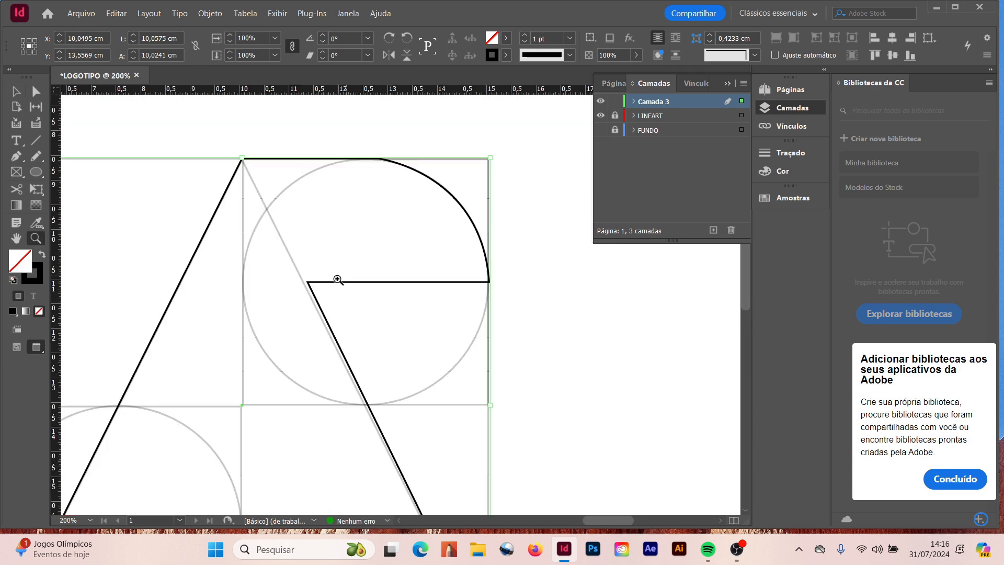
{"action": "left_click", "coordinate": [16, 158]}
{"action": "left_click", "coordinate": [601, 131]}
{"action": "left_click", "coordinate": [601, 130]}
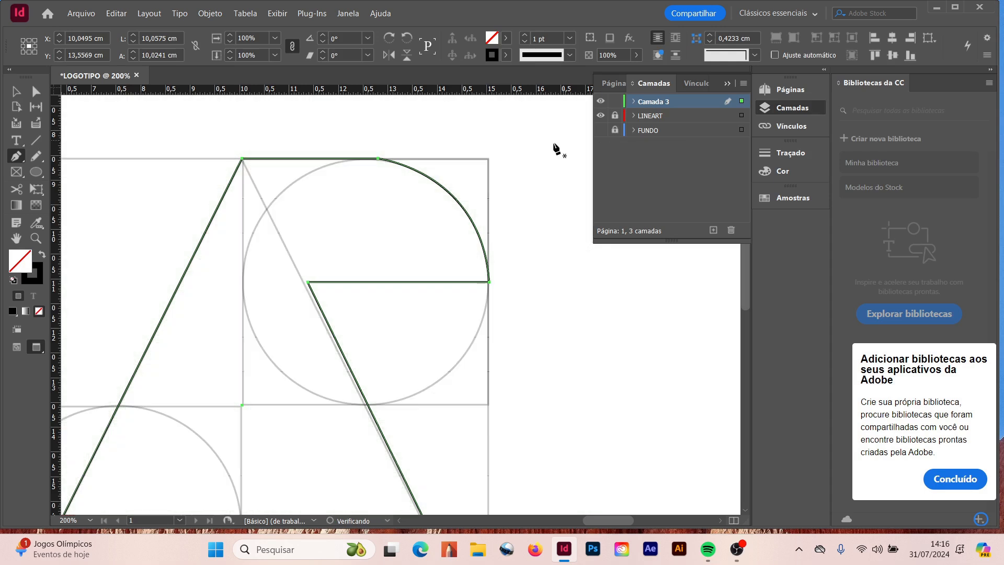
{"action": "left_click", "coordinate": [601, 101]}
{"action": "left_click", "coordinate": [601, 101]}
{"action": "left_click", "coordinate": [601, 115]}
{"action": "left_click", "coordinate": [601, 116]}
Rename the layer Camada 3 as LOGOA
{"action": "double_click", "coordinate": [654, 103]}
{"action": "key", "text": "Caps_Lock"}
{"action": "type", "text": "LOGOA"}
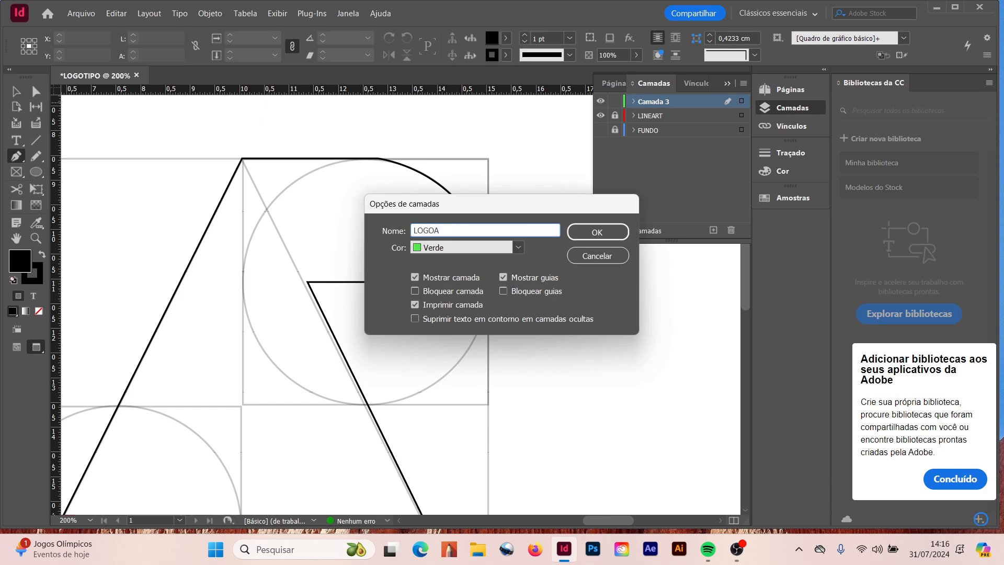
{"action": "left_click", "coordinate": [597, 232]}
Draw an unfilled circle about 0,67 cm in diameter just below the triangle's apex as the toucan's eye
{"action": "key", "text": "l"}
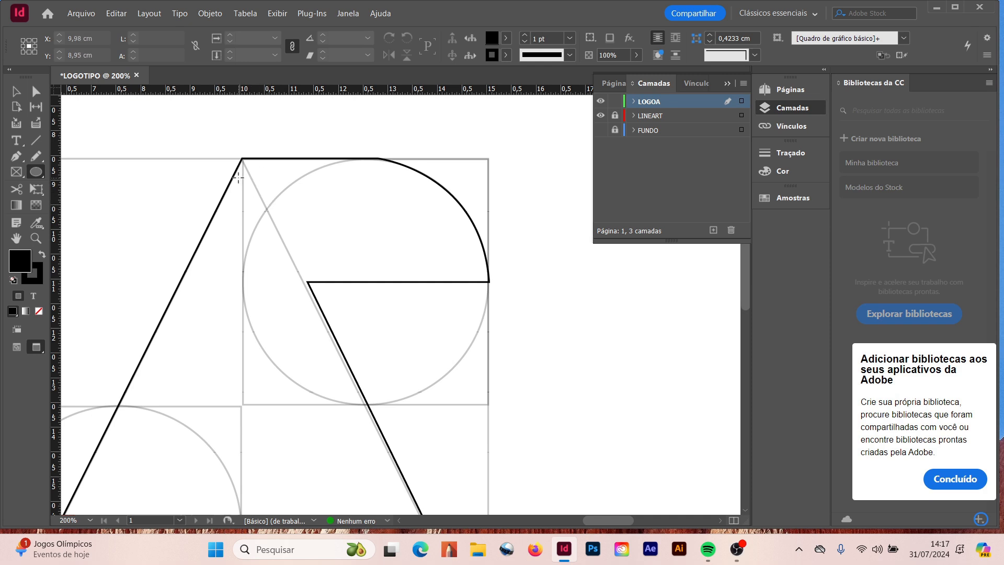
{"action": "left_click_drag", "start_coordinate": [242, 180], "coordinate": [275, 219]}
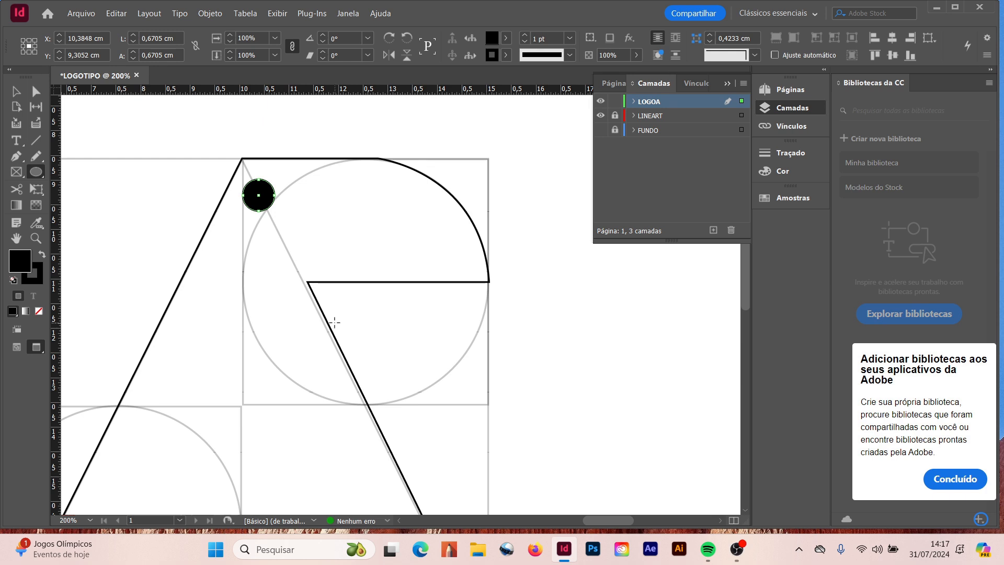
{"action": "key", "text": "v"}
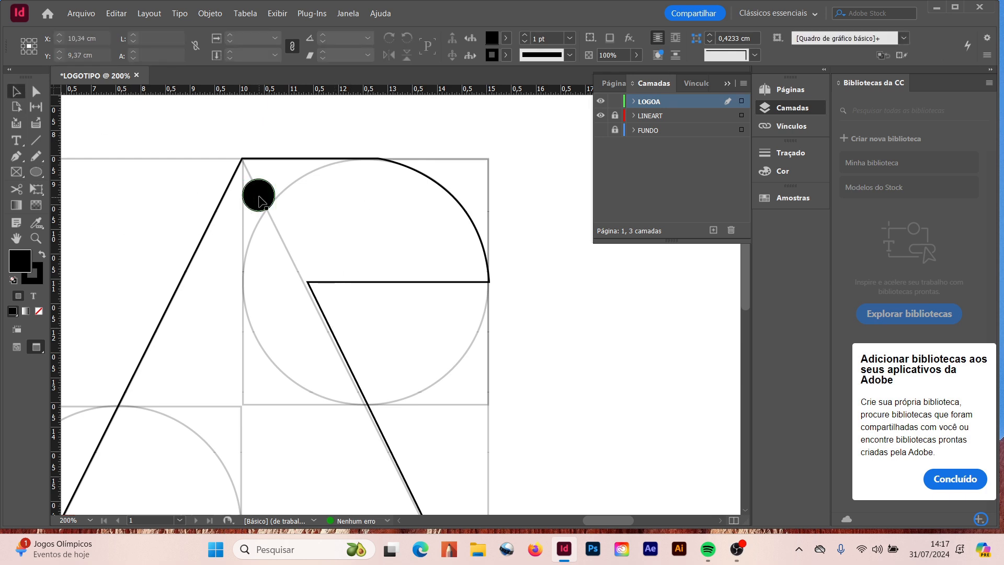
{"action": "left_click", "coordinate": [38, 310]}
{"action": "left_click", "coordinate": [105, 224]}
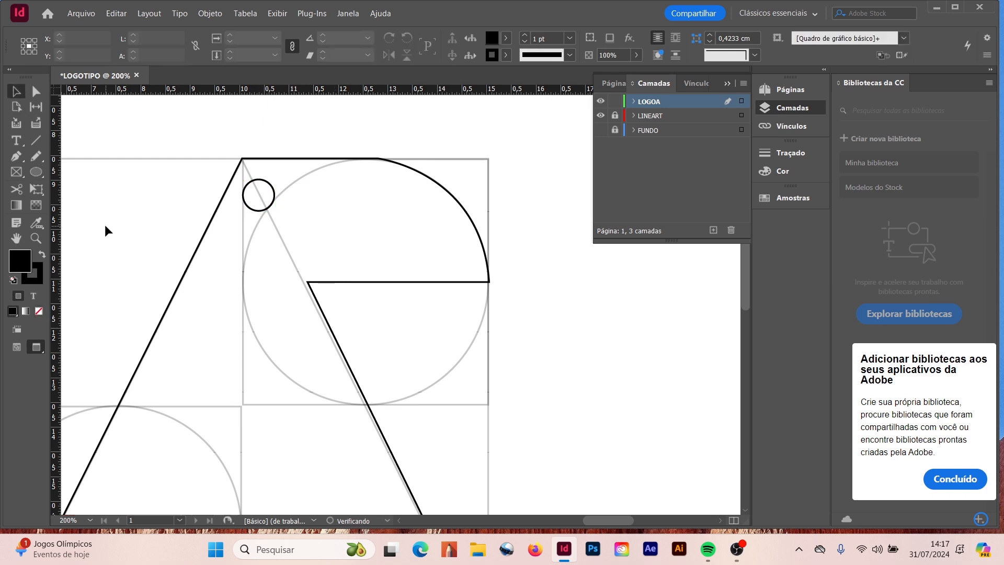
Draw a vertical 2,5 cm line from the beak's inner corner up to the outline's top edge
{"action": "left_click", "coordinate": [16, 159]}
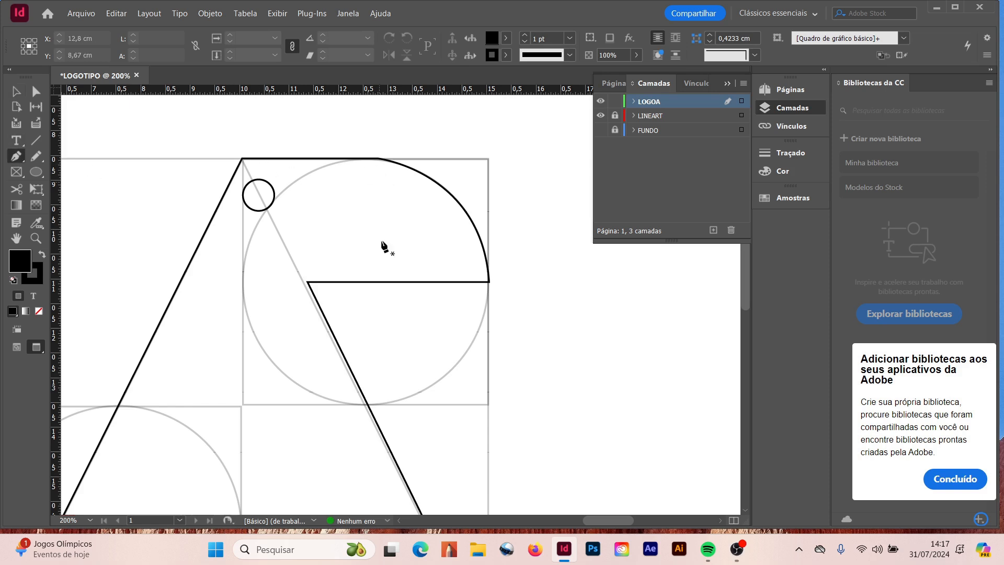
{"action": "left_click", "coordinate": [308, 282]}
{"action": "left_click", "coordinate": [307, 158]}
{"action": "key", "text": "v"}
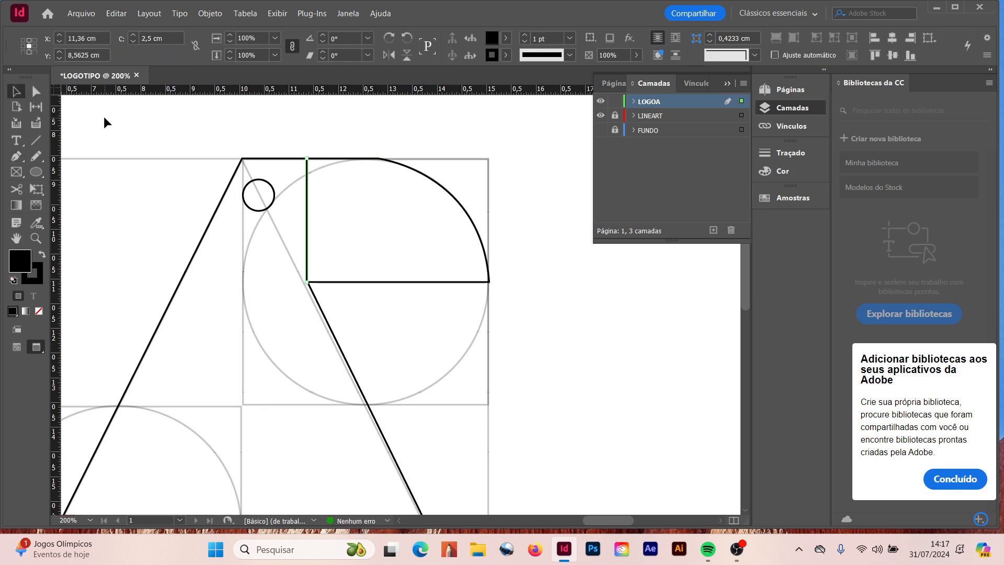
Duplicate the vertical line inside the beak at about X 13,3 cm and shorten its upper end to the curve, about 2,35 cm long
{"action": "left_click", "coordinate": [601, 131]}
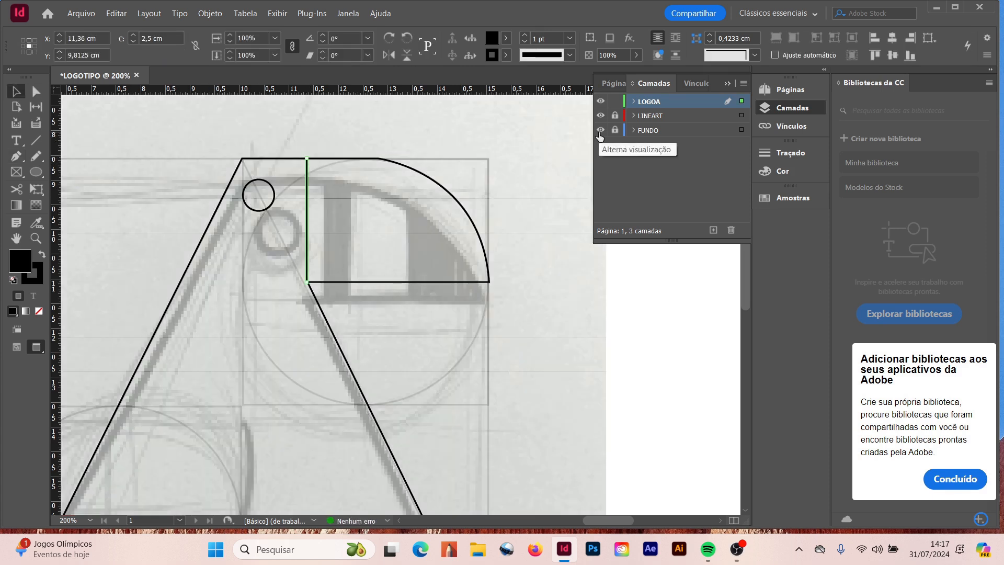
{"action": "left_click", "coordinate": [600, 131]}
{"action": "left_click_drag", "start_coordinate": [308, 210], "coordinate": [405, 222]}
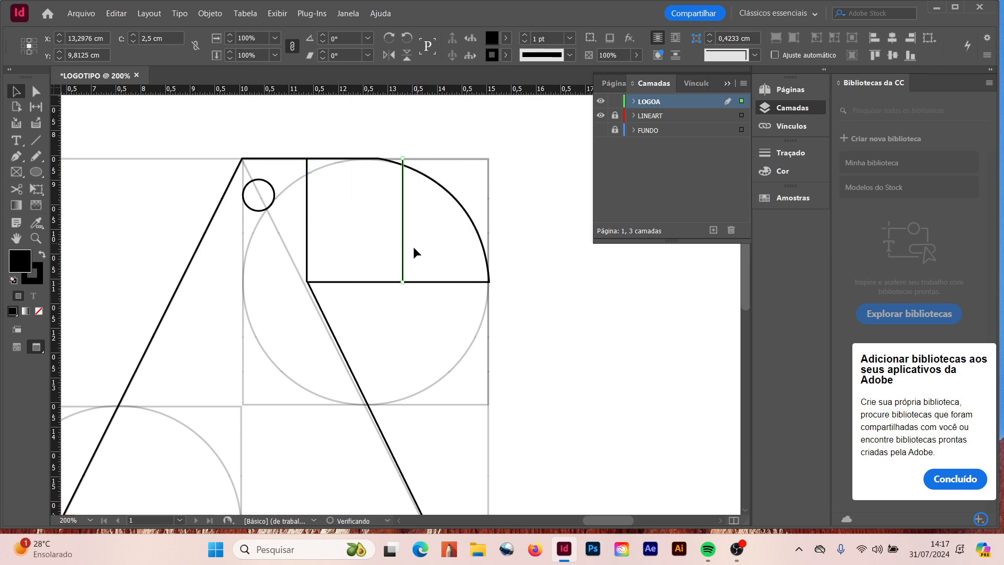
{"action": "right_click", "coordinate": [16, 156]}
{"action": "key", "text": "a"}
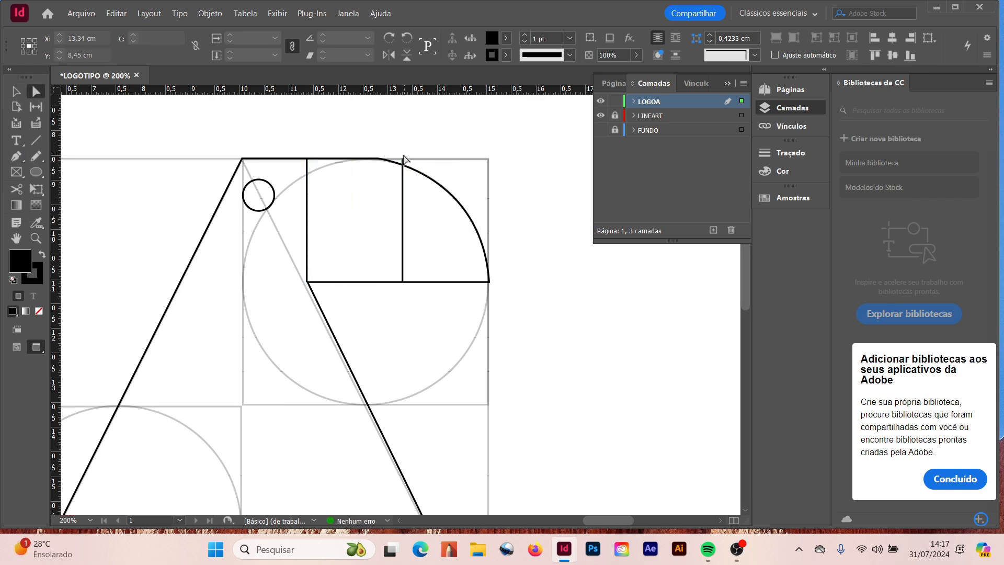
{"action": "left_click", "coordinate": [403, 159]}
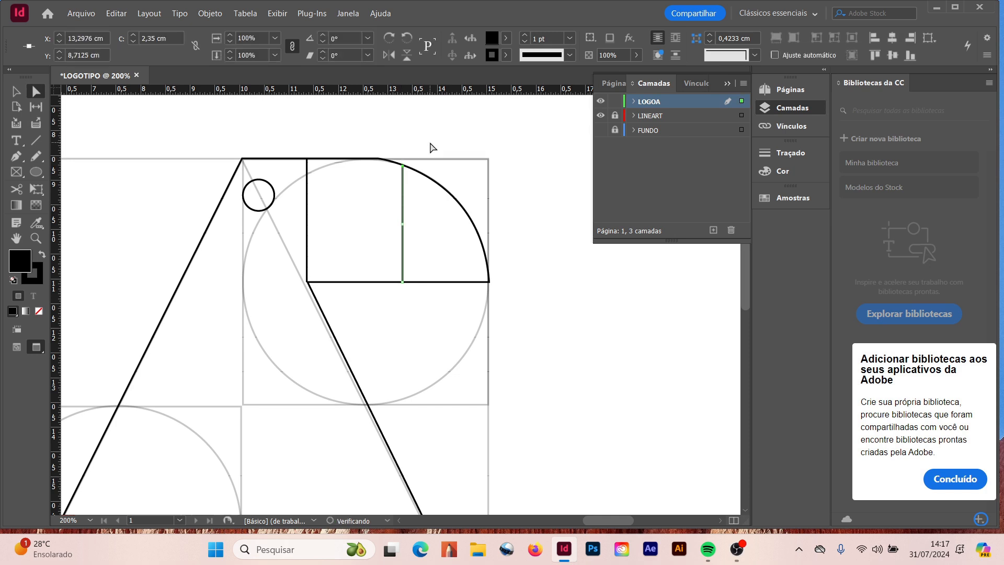
{"action": "left_click", "coordinate": [436, 148]}
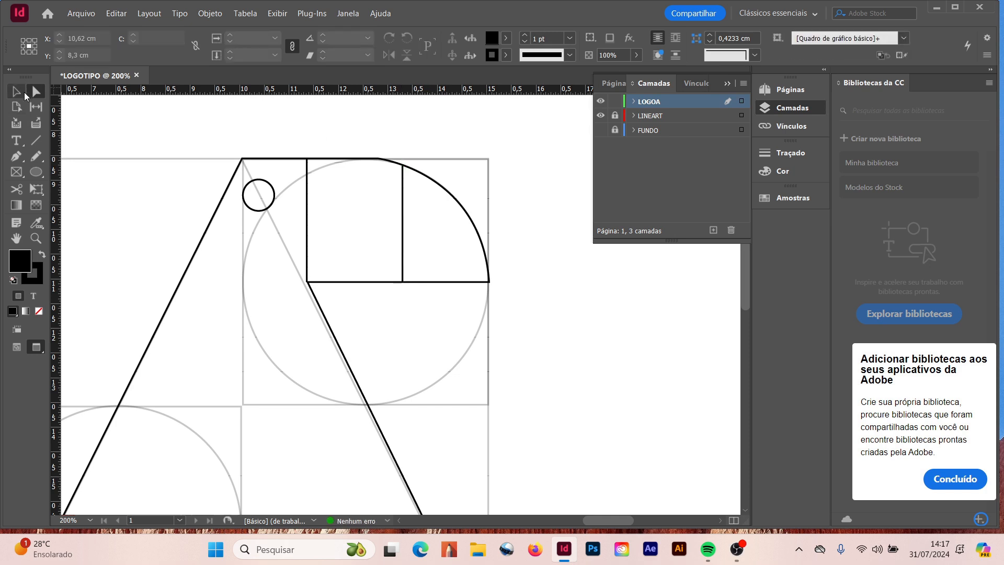
Reshape the beak's curve by pulling its end handle to the square's upper corner, and extend the second vertical line to meet it
{"action": "left_click", "coordinate": [408, 168]}
{"action": "left_click", "coordinate": [384, 159]}
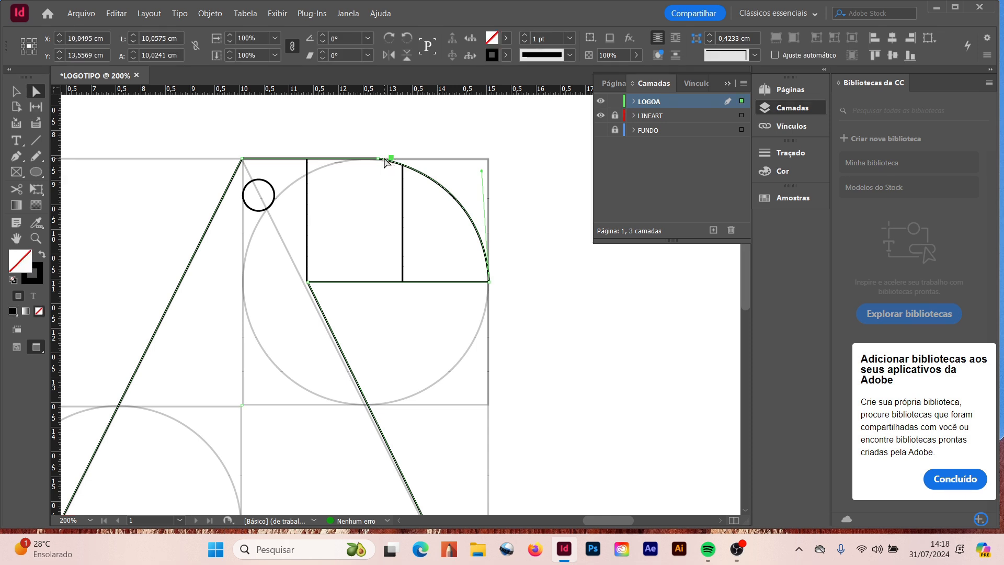
{"action": "left_click", "coordinate": [377, 158]}
{"action": "left_click_drag", "start_coordinate": [482, 173], "coordinate": [488, 157]}
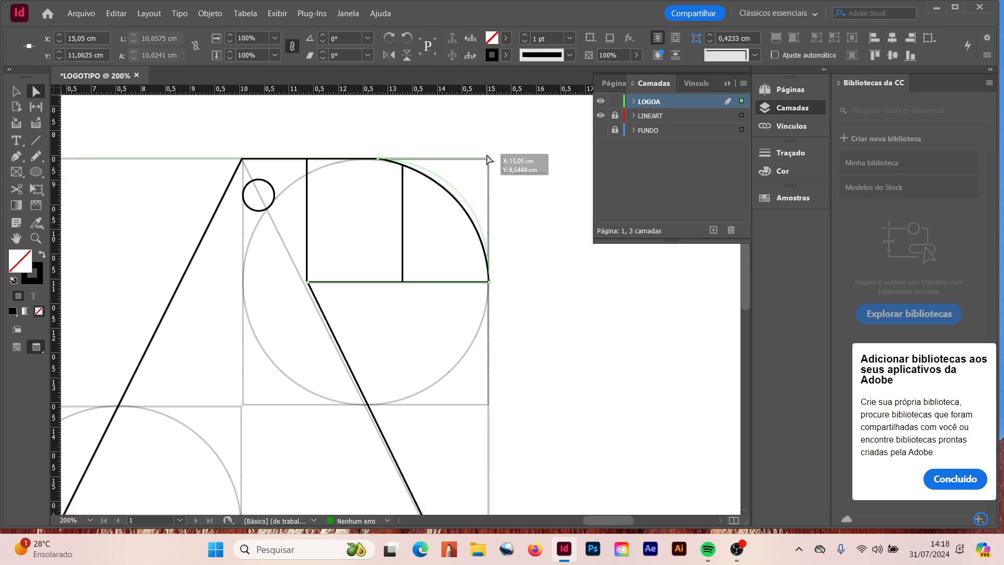
{"action": "left_click", "coordinate": [558, 231]}
{"action": "left_click", "coordinate": [405, 199]}
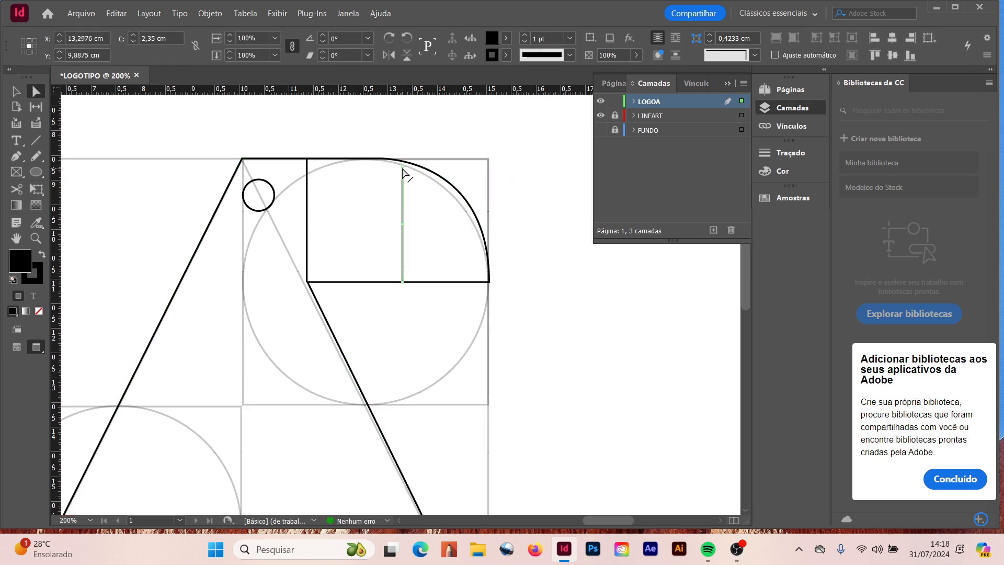
{"action": "left_click", "coordinate": [506, 116]}
Check the whole bird outline at 100% zoom and the beak's curve and dividing lines at 300%
{"action": "key", "text": "ctrl+1"}
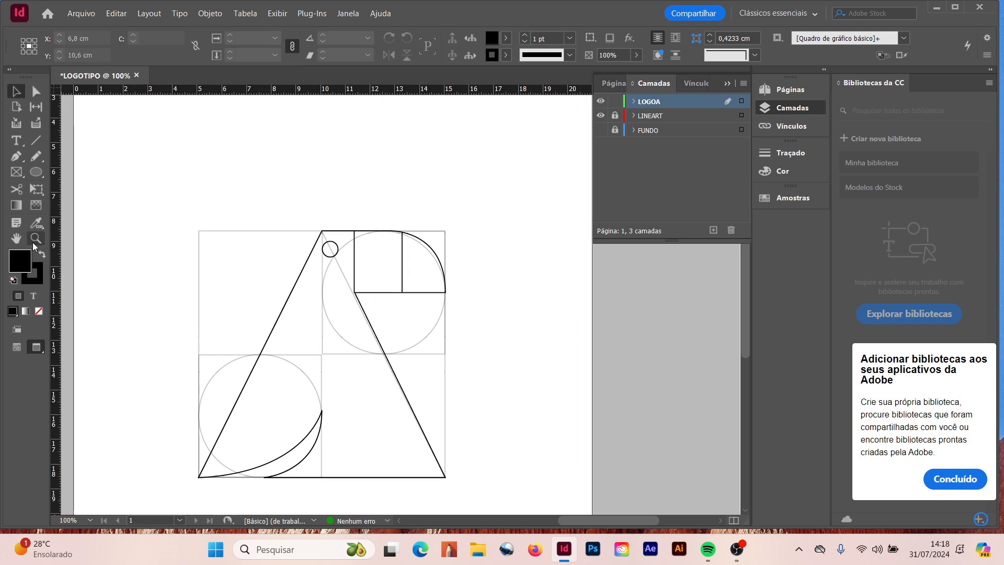
{"action": "key", "text": "z"}
{"action": "left_click", "coordinate": [398, 281]}
{"action": "left_click", "coordinate": [398, 281]}
{"action": "left_click", "coordinate": [403, 281]}
{"action": "left_click", "coordinate": [408, 281]}
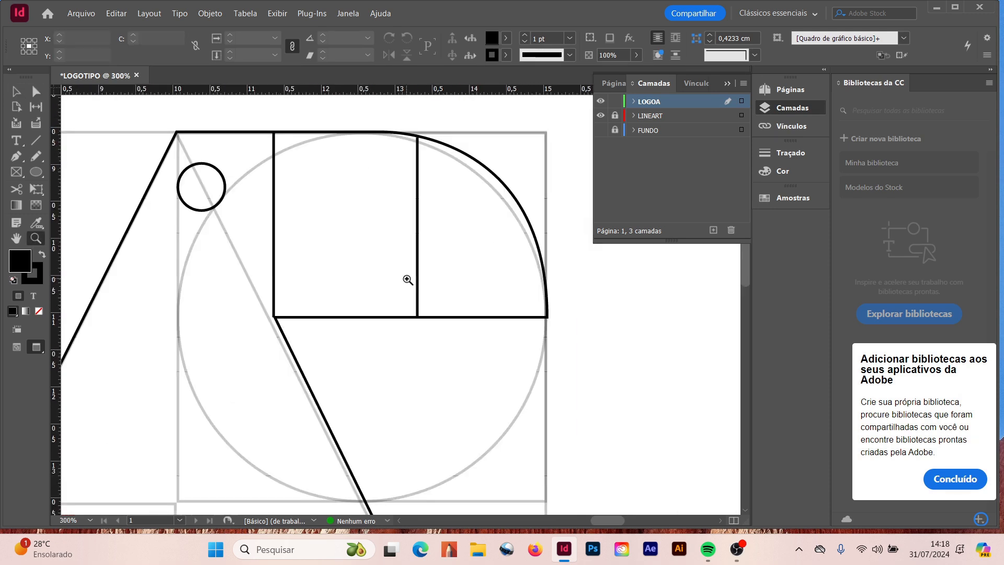
Thicken the stroke of the bird's main outline while leaving the eye and the beak's dividing lines thin
{"action": "key", "text": "ctrl+minus"}
{"action": "key", "text": "ctrl+minus"}
{"action": "key", "text": "ctrl+minus"}
{"action": "key", "text": "ctrl+minus"}
{"action": "scroll", "coordinate": [406, 277], "scroll_direction": "down", "scroll_amount": 3}
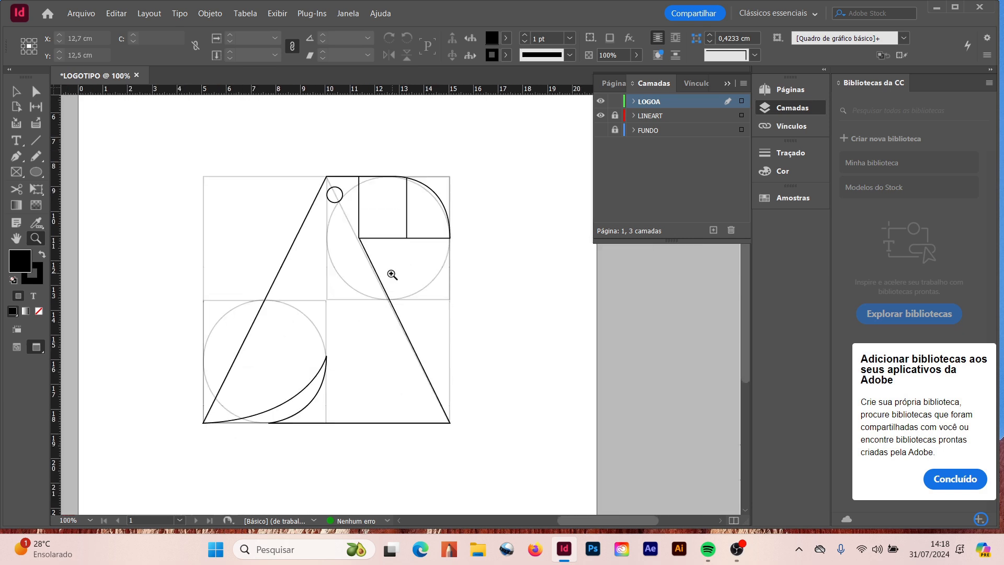
{"action": "left_click", "coordinate": [15, 90]}
{"action": "left_click", "coordinate": [272, 278]}
{"action": "left_click", "coordinate": [524, 35]}
{"action": "left_click", "coordinate": [504, 304]}
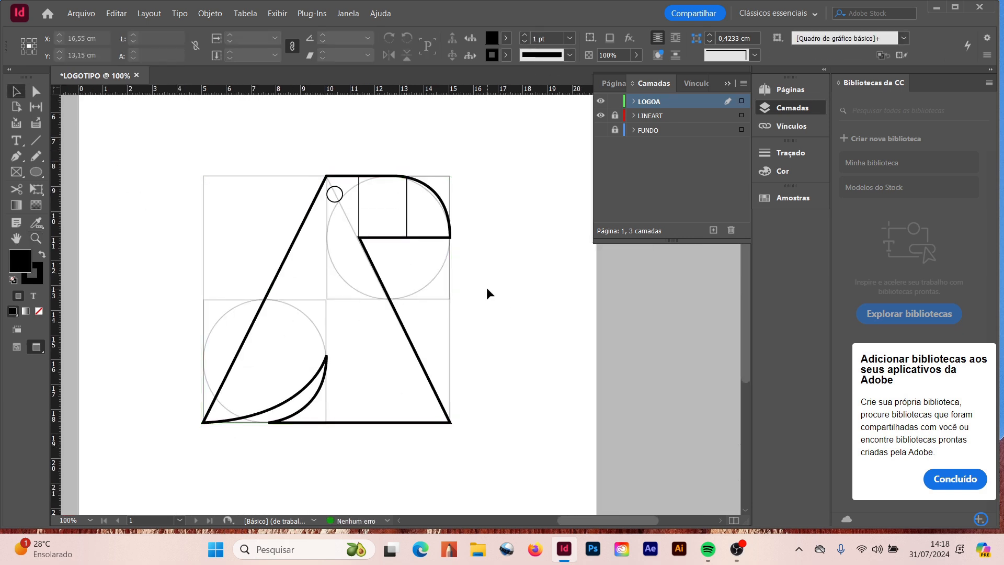
Hide the LINEART layer, show the FUNDO sketch layer and lock the LOGOA layer
{"action": "left_click", "coordinate": [602, 115]}
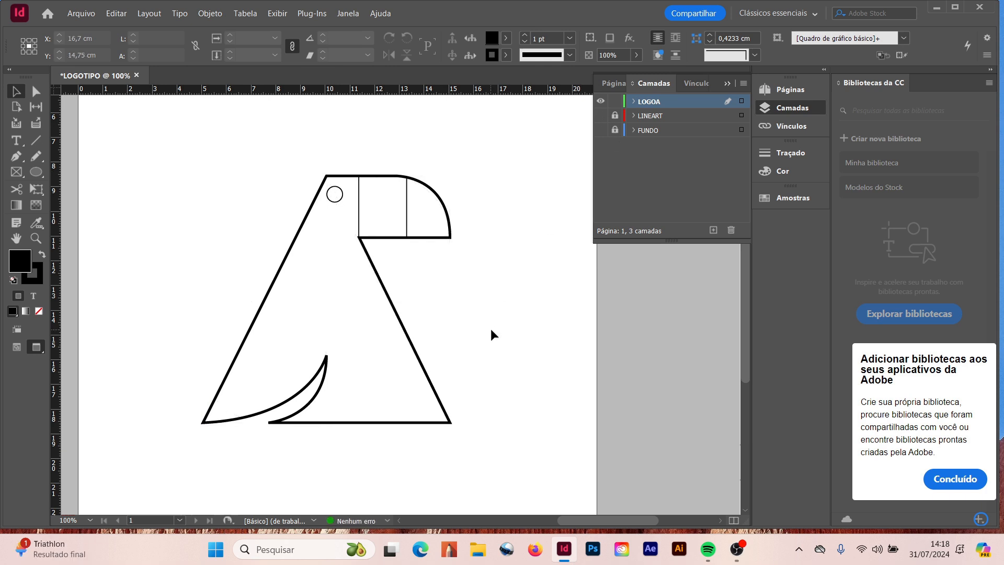
{"action": "key", "text": "ctrl+minus"}
{"action": "key", "text": "ctrl+minus"}
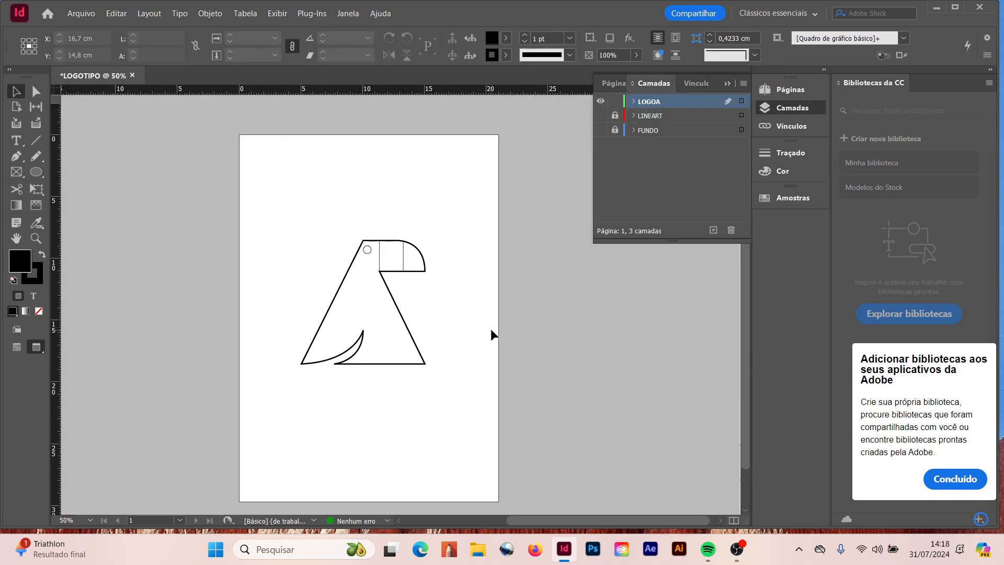
{"action": "left_click", "coordinate": [600, 130]}
{"action": "left_click", "coordinate": [616, 102]}
Add a new layer named TIPOGRAFIA above the LOGOA layer
{"action": "left_click", "coordinate": [714, 230]}
{"action": "double_click", "coordinate": [660, 101]}
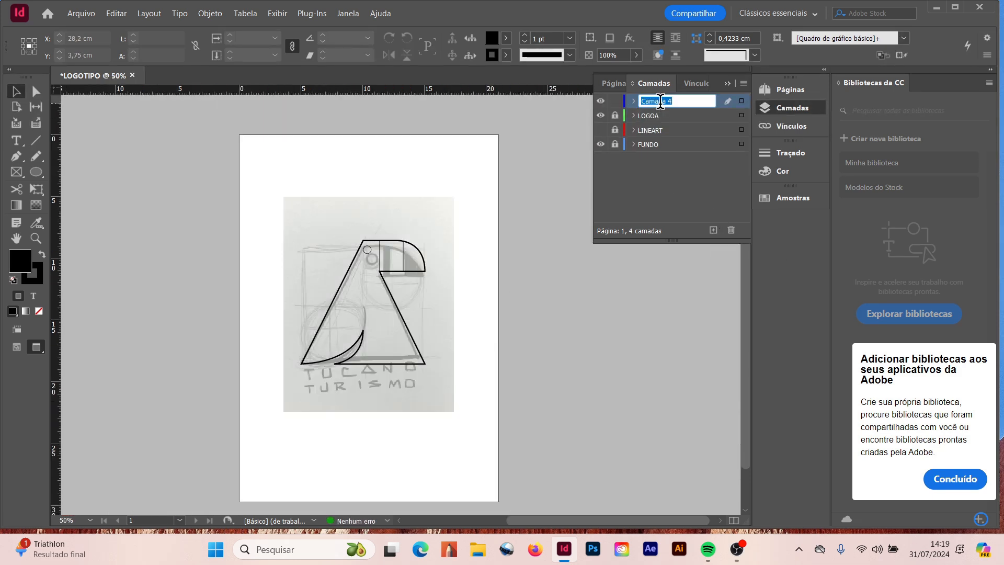
{"action": "type", "text": "TIPOGRAFIA"}
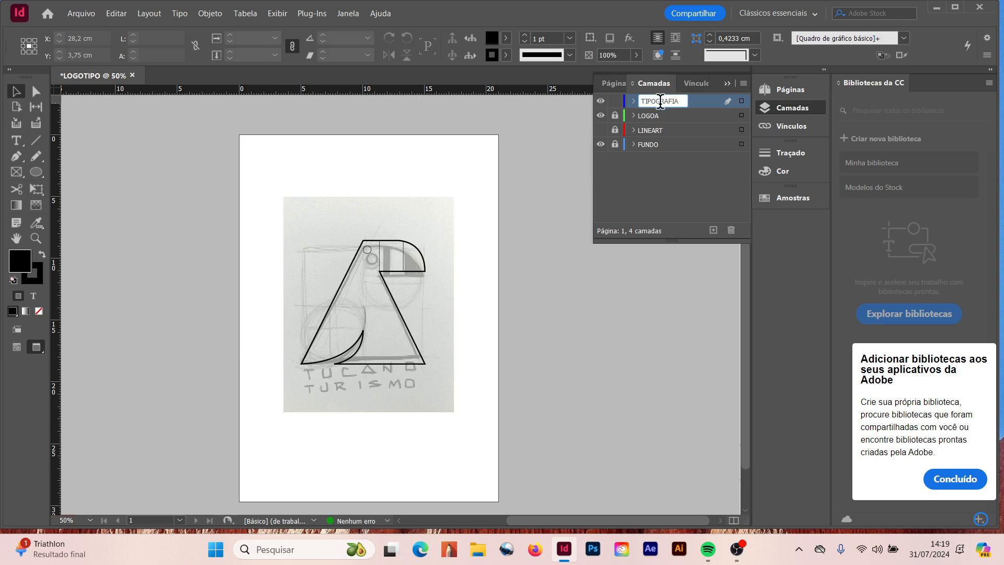
{"action": "key", "text": "Return"}
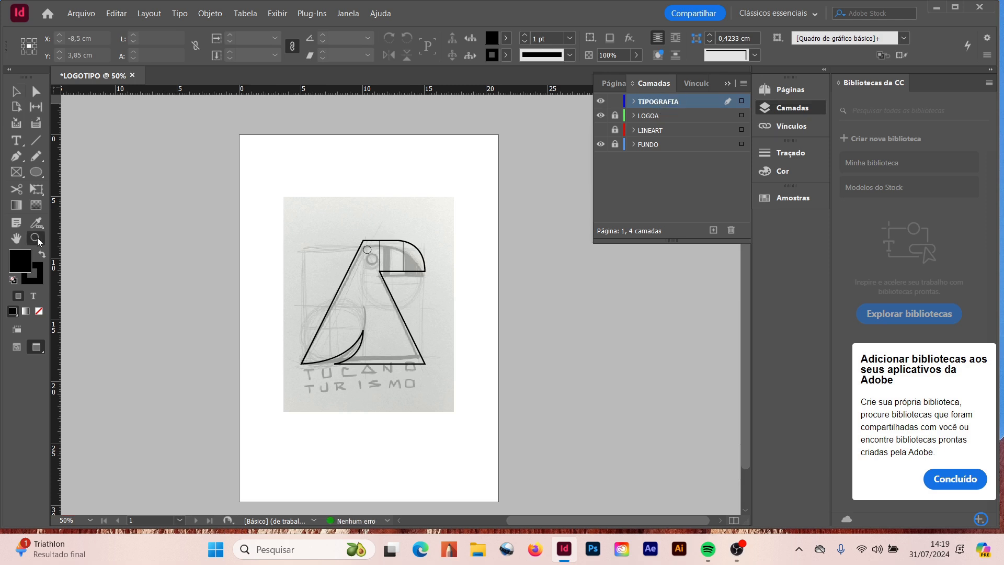
Hide the FUNDO sketch layer and lock the TIPOGRAFIA layer to view the bird with its lettering alone
{"action": "left_click", "coordinate": [392, 288]}
{"action": "left_click", "coordinate": [18, 92]}
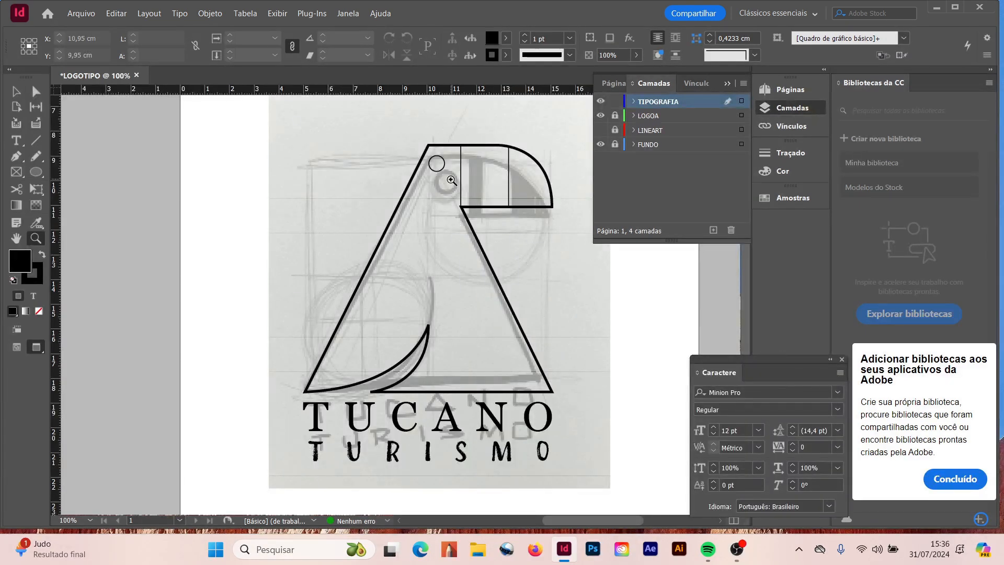
{"action": "left_click", "coordinate": [601, 131]}
{"action": "left_click", "coordinate": [602, 145]}
{"action": "left_click", "coordinate": [601, 130]}
{"action": "left_click", "coordinate": [615, 101]}
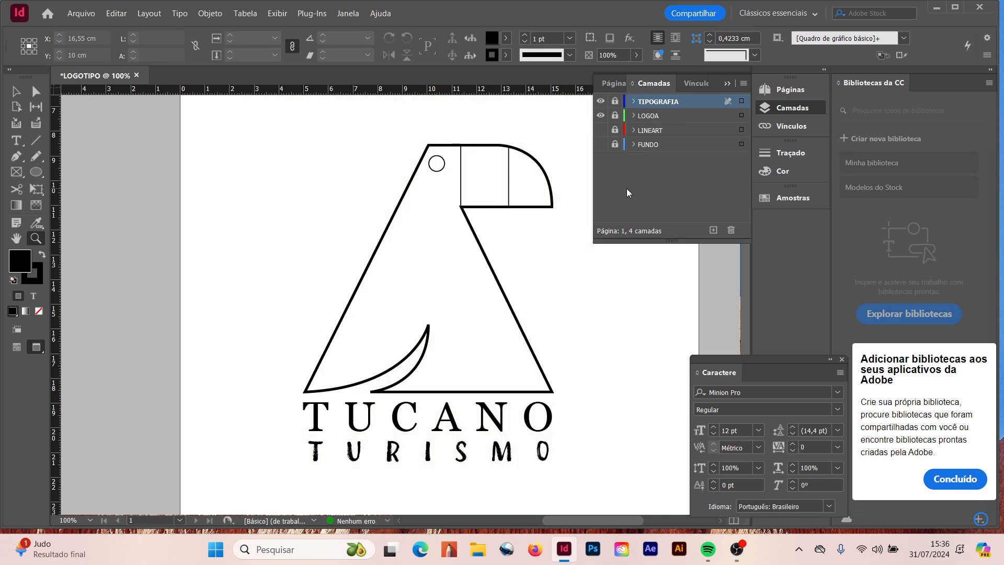
{"action": "key", "text": "ctrl+minus"}
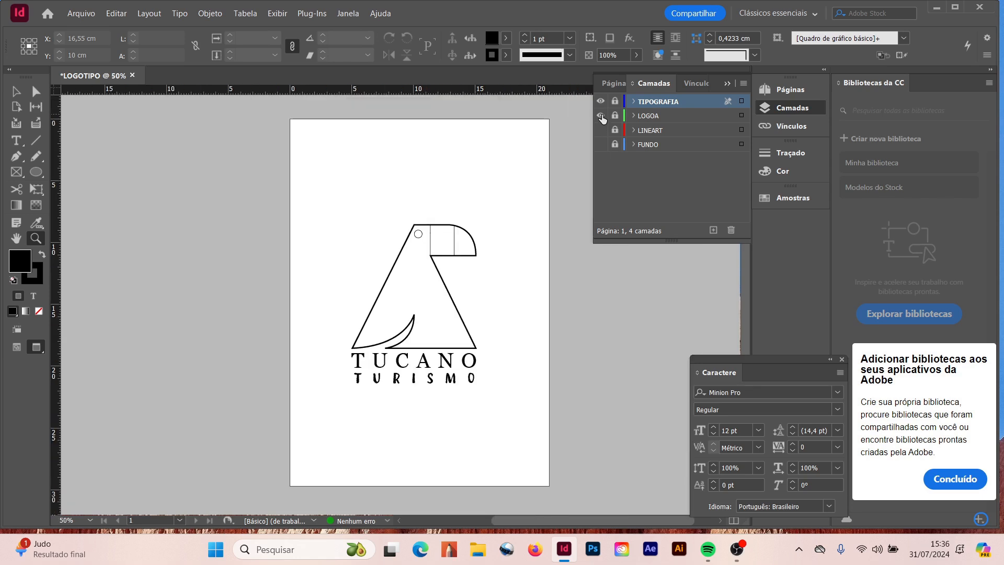
Unlock LOGOA and TIPOGRAFIA, then move the whole logo to the page's upper-left area and scale it to about 7,72 × 9,71 cm
{"action": "left_click", "coordinate": [615, 115]}
{"action": "left_click", "coordinate": [616, 101]}
{"action": "left_click", "coordinate": [16, 92]}
{"action": "left_click_drag", "start_coordinate": [250, 170], "coordinate": [510, 399]}
{"action": "left_click_drag", "start_coordinate": [471, 353], "coordinate": [429, 264]}
{"action": "left_click", "coordinate": [36, 189]}
{"action": "left_click_drag", "start_coordinate": [434, 293], "coordinate": [403, 254]}
{"action": "key", "text": "v"}
Duplicate the bird and its lettering to the right of the original, centred at about X 15,14 cm
{"action": "left_click_drag", "start_coordinate": [271, 123], "coordinate": [445, 278]}
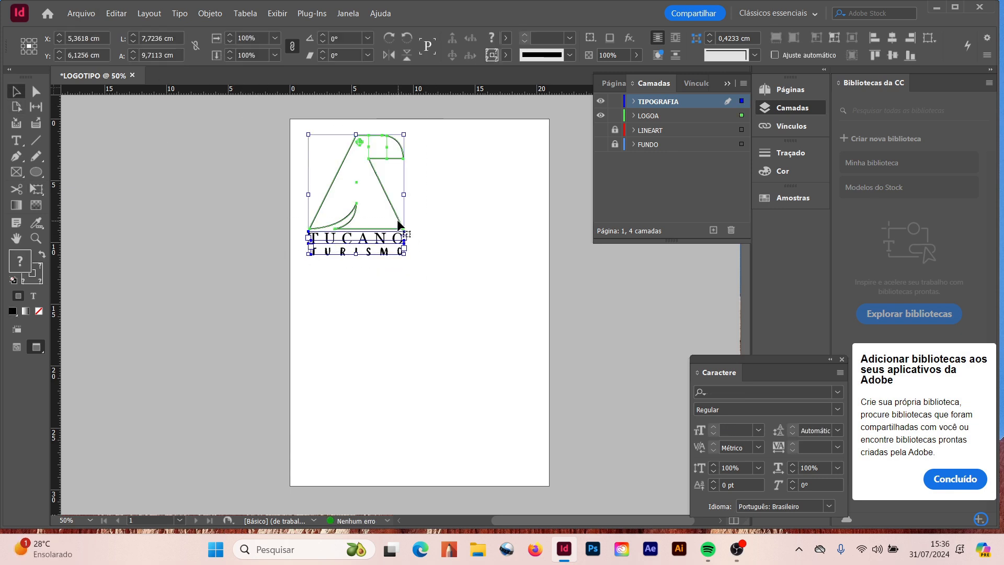
{"action": "left_click_drag", "start_coordinate": [393, 212], "coordinate": [513, 213]}
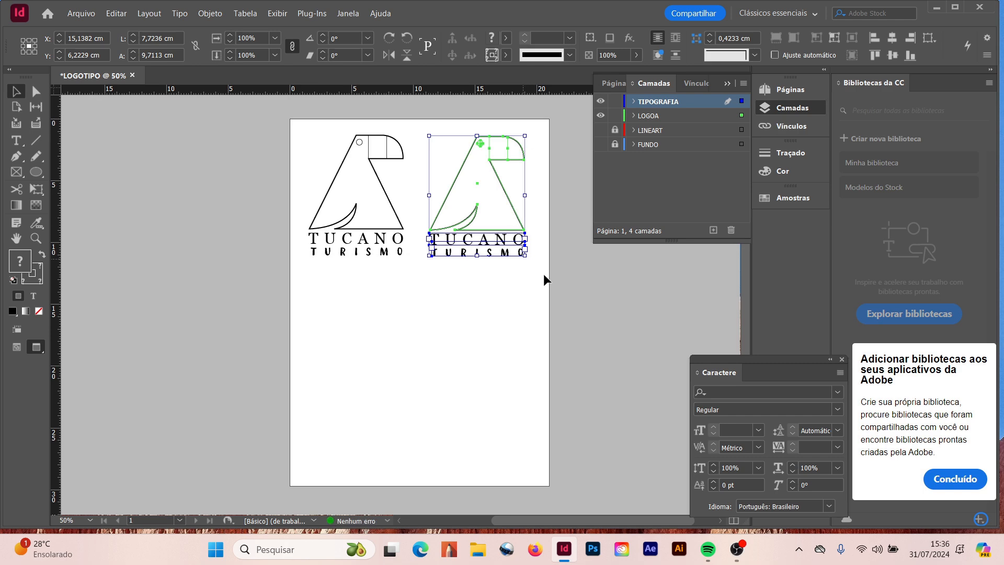
{"action": "left_click", "coordinate": [622, 303]}
Fill the eye circle of the copied bird with white (ffffff)
{"action": "key", "text": "z"}
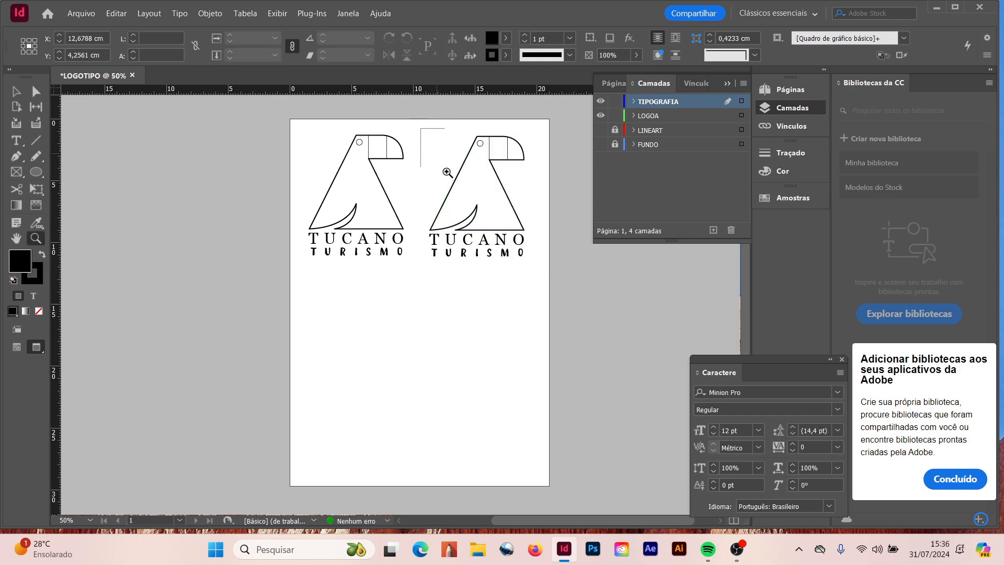
{"action": "left_click_drag", "start_coordinate": [420, 128], "coordinate": [560, 273]}
{"action": "left_click", "coordinate": [16, 91]}
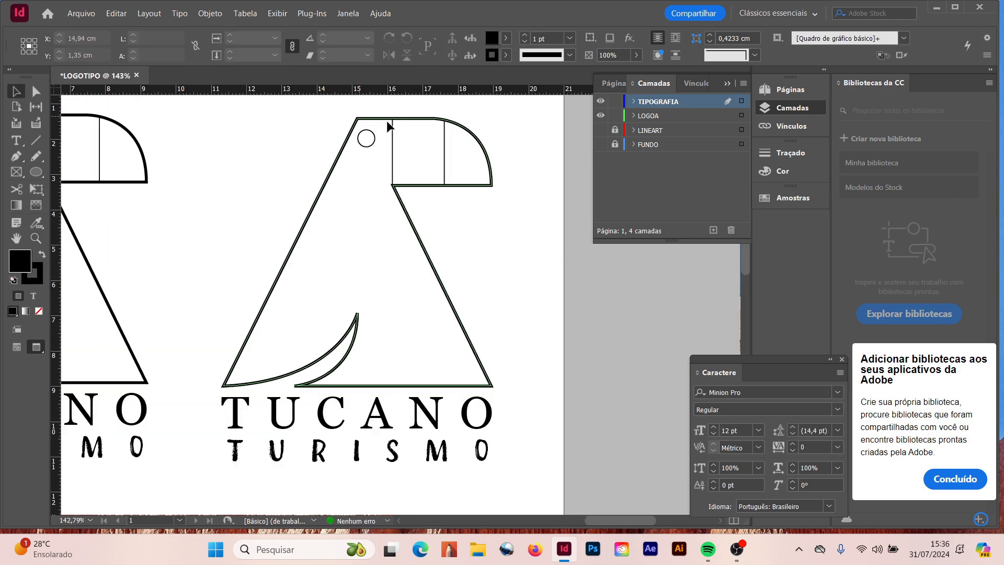
{"action": "left_click", "coordinate": [368, 146]}
{"action": "double_click", "coordinate": [22, 260]}
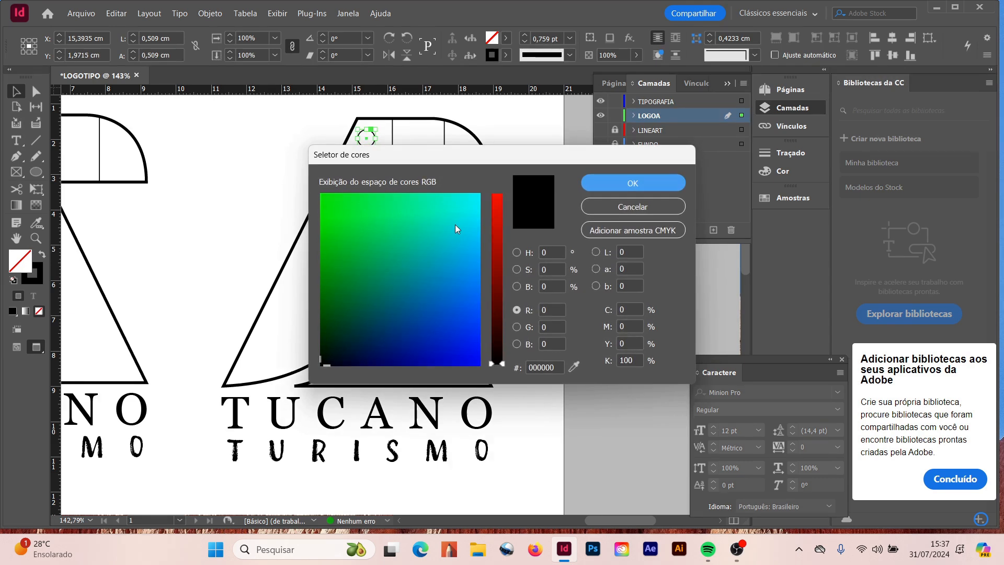
{"action": "left_click_drag", "start_coordinate": [455, 225], "coordinate": [496, 159]}
{"action": "left_click_drag", "start_coordinate": [500, 217], "coordinate": [513, 159]}
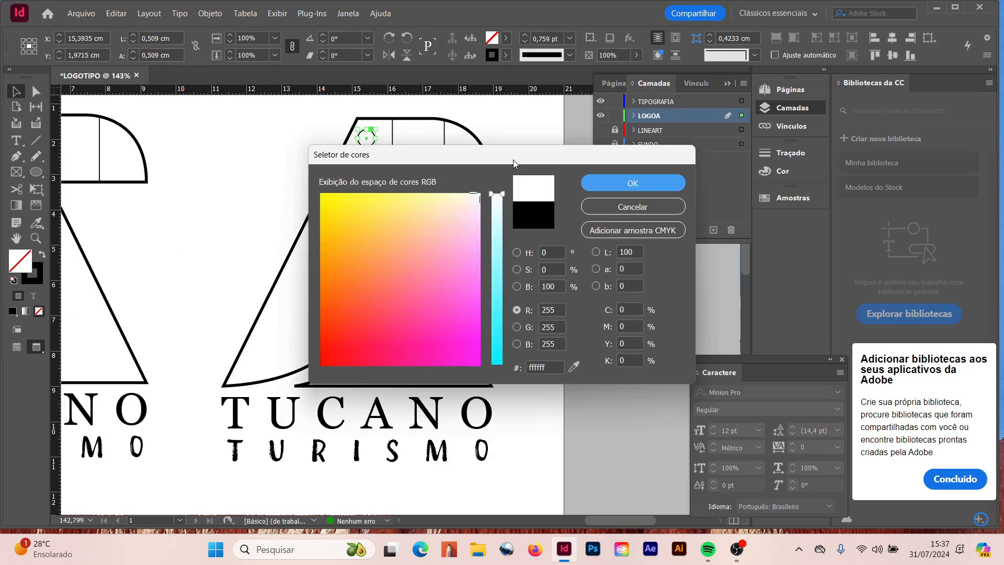
{"action": "left_click", "coordinate": [598, 181]}
Fill the copied bird's body with black and remove its outline stroke
{"action": "left_click", "coordinate": [319, 197]}
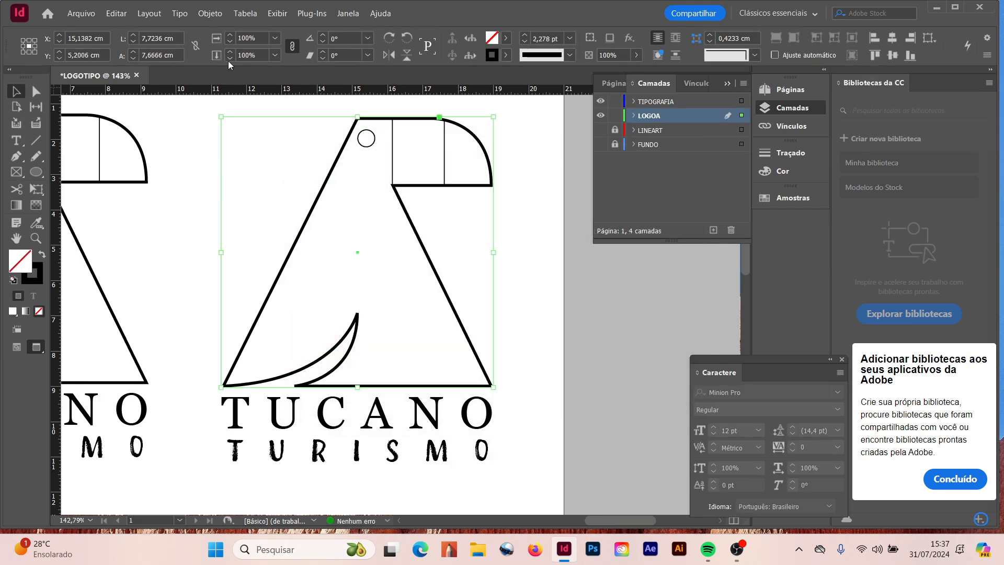
{"action": "left_click", "coordinate": [348, 13]}
{"action": "mouse_move", "coordinate": [398, 139]}
{"action": "left_click", "coordinate": [580, 155]}
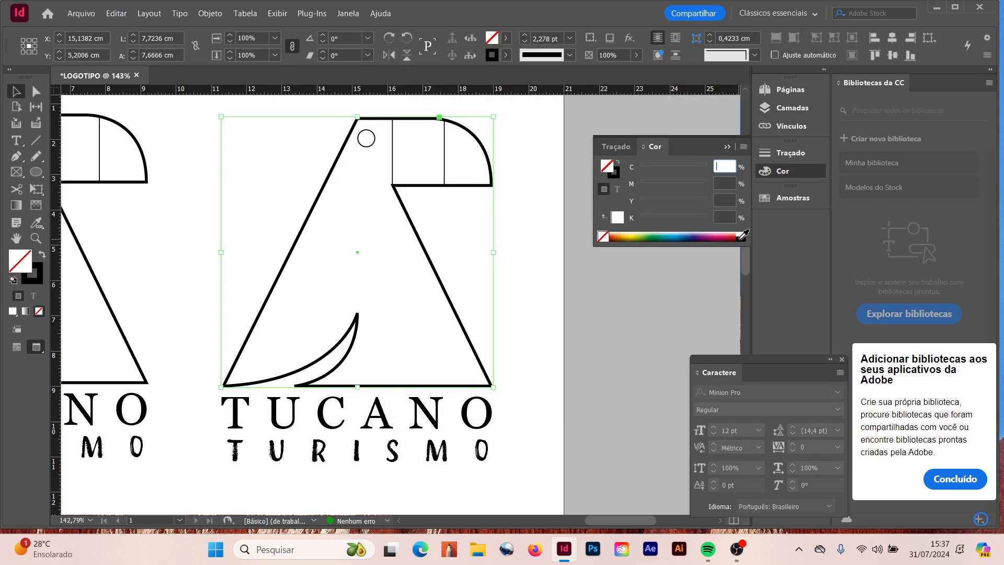
{"action": "left_click", "coordinate": [740, 239]}
{"action": "left_click", "coordinate": [616, 173]}
{"action": "left_click", "coordinate": [603, 237]}
{"action": "left_click", "coordinate": [606, 165]}
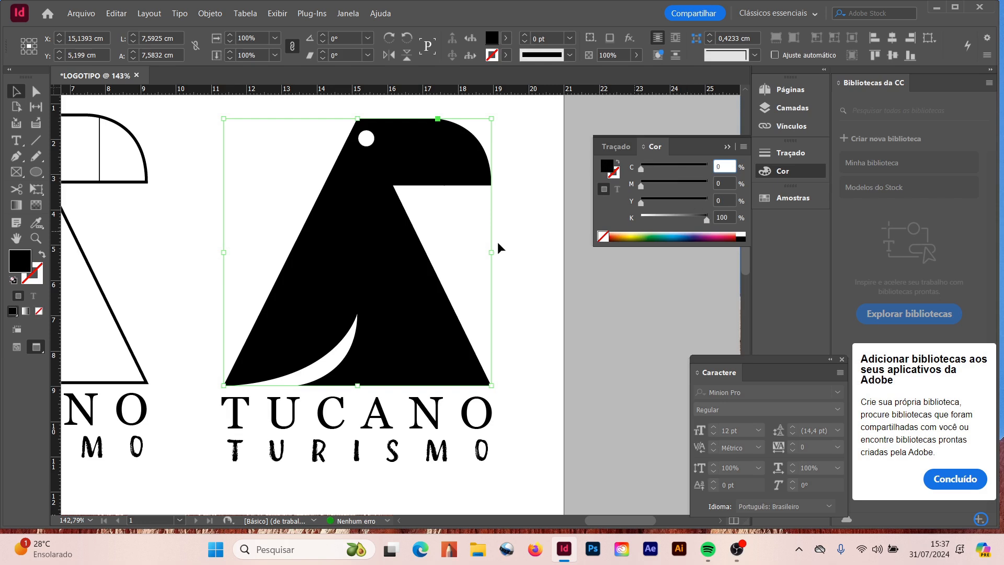
Lighten the copied bird body's fill to 49% black
{"action": "left_click", "coordinate": [15, 94]}
{"action": "left_click", "coordinate": [199, 167]}
{"action": "left_click", "coordinate": [425, 162]}
{"action": "left_click_drag", "start_coordinate": [707, 221], "coordinate": [674, 225]}
{"action": "left_click", "coordinate": [531, 164]}
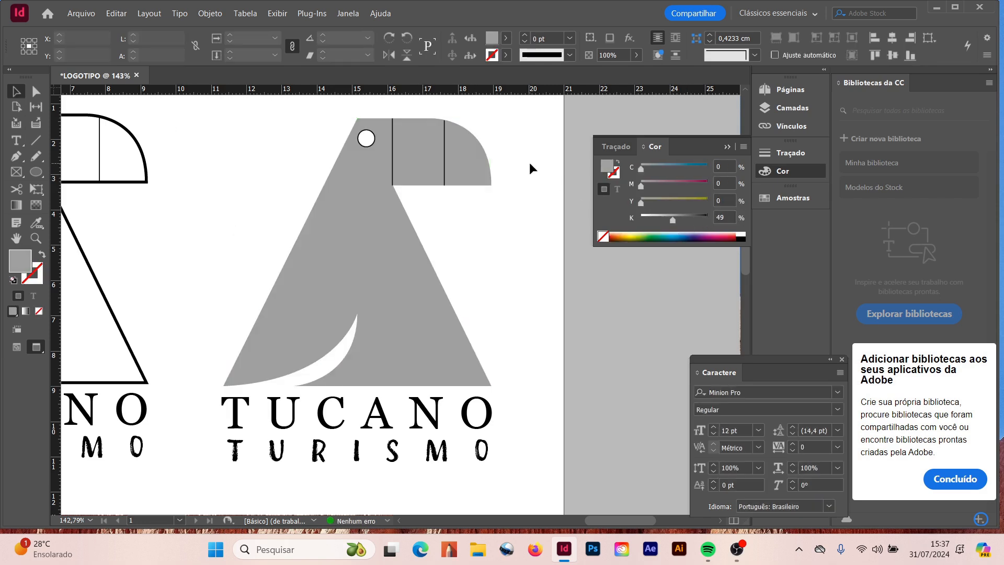
Set the copied beak's inner dividing line to 9 pt and shift it right until its edge meets the beak's inner corner
{"action": "left_click", "coordinate": [391, 149]}
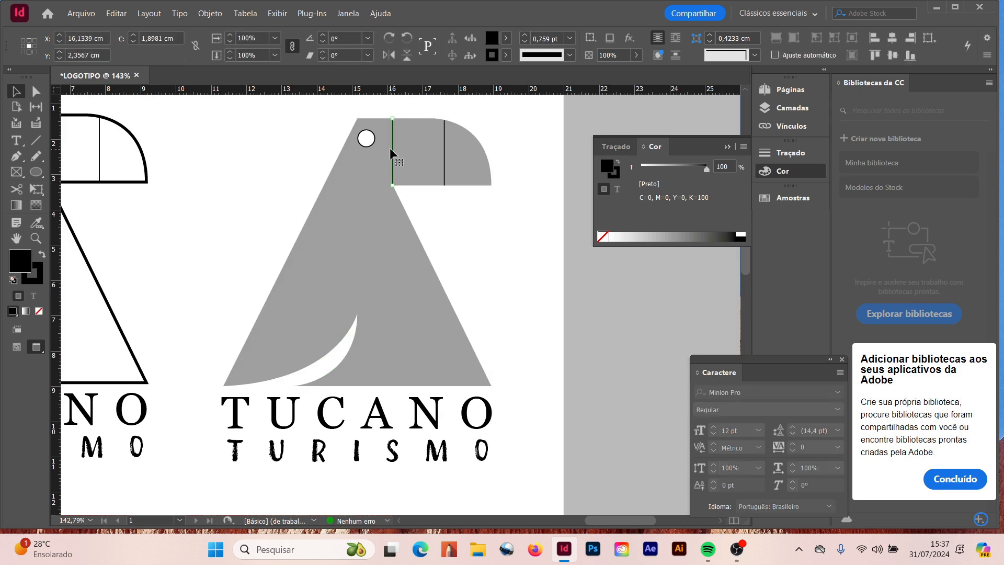
{"action": "left_click", "coordinate": [570, 39]}
{"action": "left_click", "coordinate": [569, 217]}
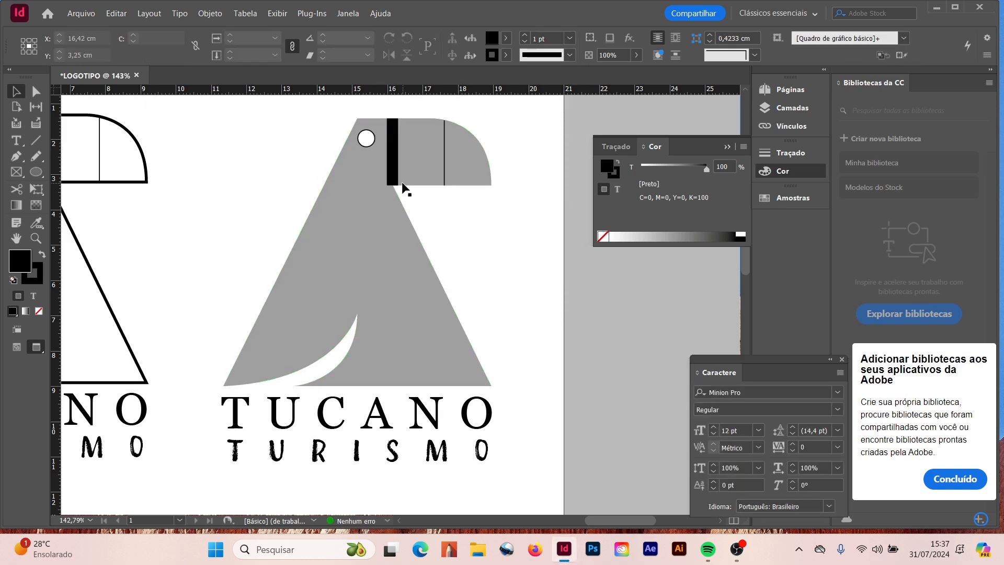
{"action": "key", "text": "Right"}
{"action": "key", "text": "Right"}
{"action": "key", "text": "Right"}
{"action": "key", "text": "Right"}
{"action": "key", "text": "Right"}
{"action": "key", "text": "Right"}
{"action": "key", "text": "Right"}
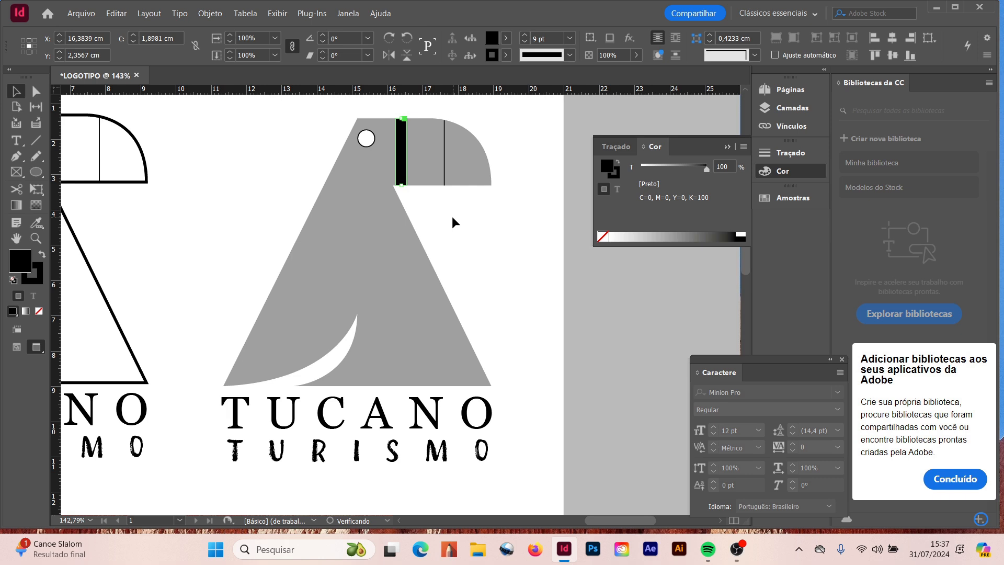
{"action": "left_click", "coordinate": [452, 215]}
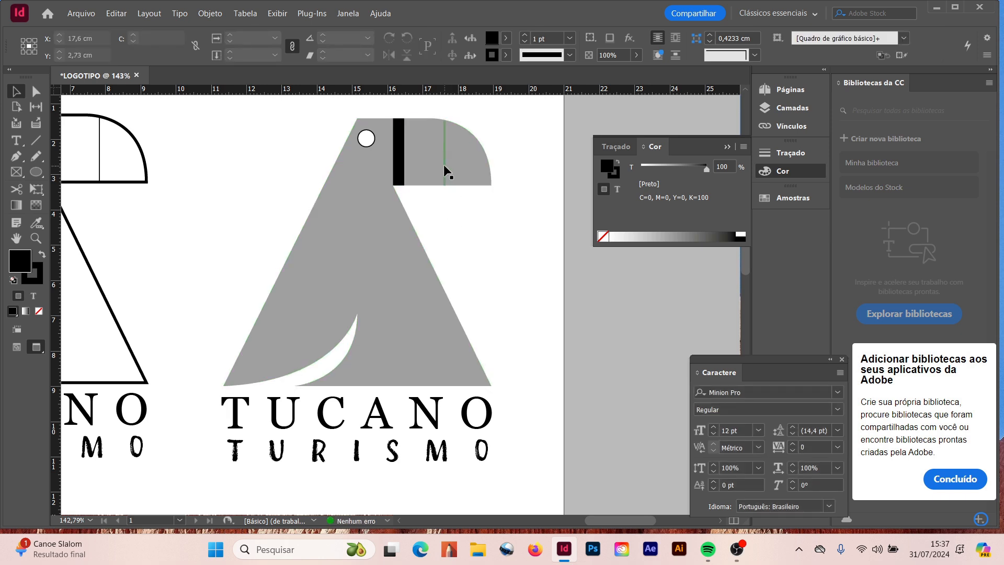
Extend the beak's second dividing line with the Pen tool into a closed black shape covering the beak's rounded tip
{"action": "left_click", "coordinate": [444, 164]}
{"action": "left_click", "coordinate": [17, 156]}
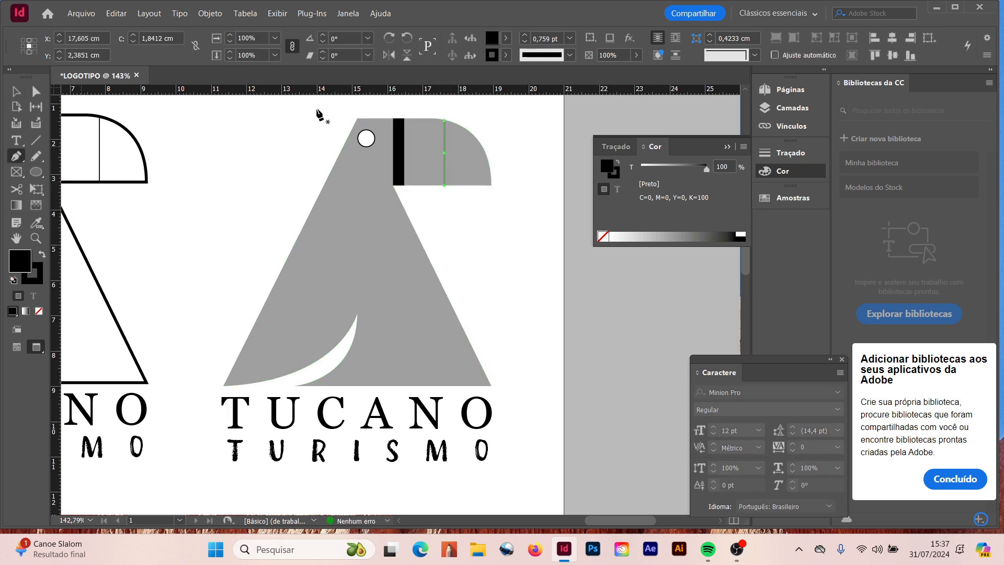
{"action": "left_click", "coordinate": [492, 186]}
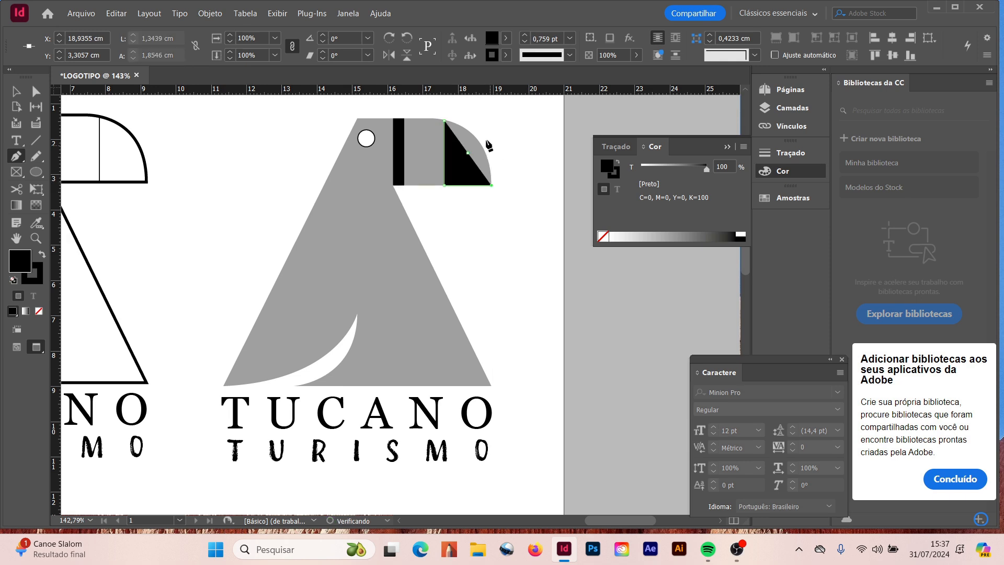
{"action": "left_click_drag", "start_coordinate": [444, 121], "coordinate": [493, 126]}
{"action": "left_click", "coordinate": [16, 92]}
{"action": "left_click", "coordinate": [239, 130]}
Draw a rectangle about 1,36 × 1,91 cm over the beak's middle section and stack it just above the grey body
{"action": "left_click_drag", "start_coordinate": [36, 173], "coordinate": [56, 190]}
{"action": "mouse_move", "coordinate": [403, 120]}
{"action": "left_mouse_down"}
{"action": "mouse_move", "coordinate": [444, 151]}
{"action": "mouse_move", "coordinate": [452, 182]}
{"action": "mouse_move", "coordinate": [430, 200]}
{"action": "mouse_move", "coordinate": [430, 119]}
{"action": "left_mouse_up"}
{"action": "key", "text": "v"}
{"action": "right_click", "coordinate": [423, 155]}
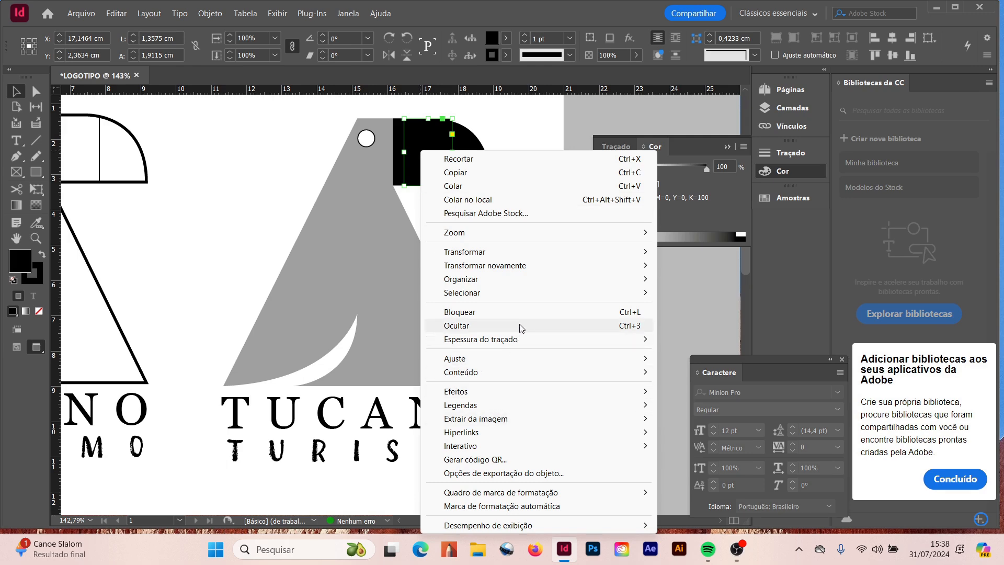
{"action": "mouse_move", "coordinate": [540, 283]}
{"action": "left_click", "coordinate": [705, 292]}
{"action": "left_click", "coordinate": [409, 272]}
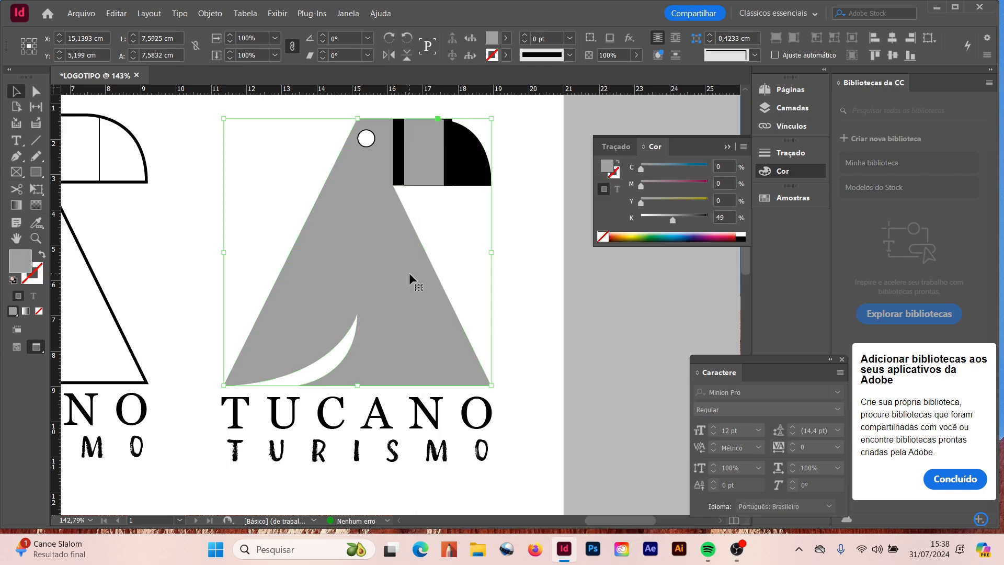
{"action": "right_click", "coordinate": [377, 246]}
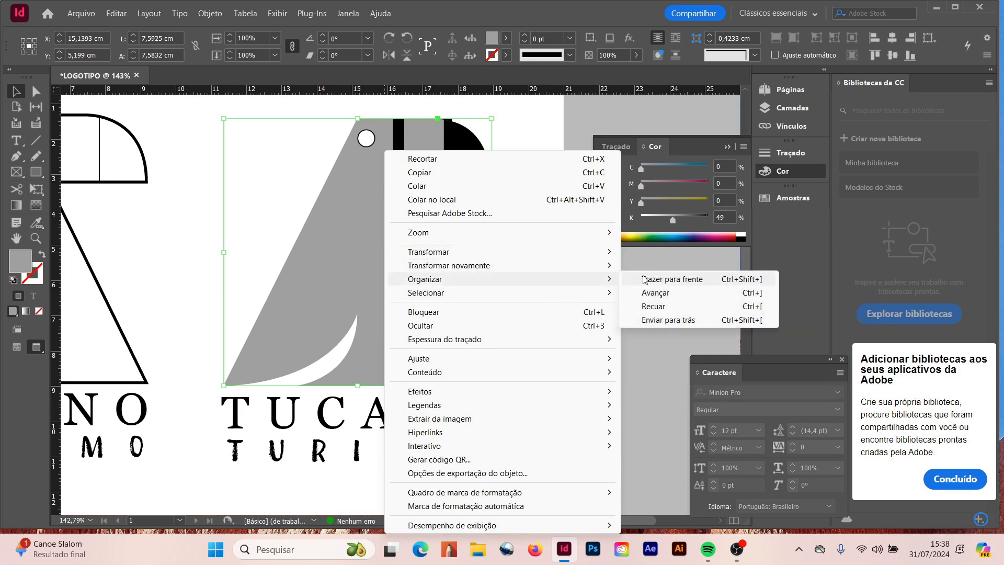
{"action": "left_click", "coordinate": [651, 320]}
Fill the beak's rectangle with a CMYK yellow-orange of magenta 30% and yellow 100%, without cyan or black
{"action": "left_click", "coordinate": [426, 174]}
{"action": "left_click", "coordinate": [743, 147]}
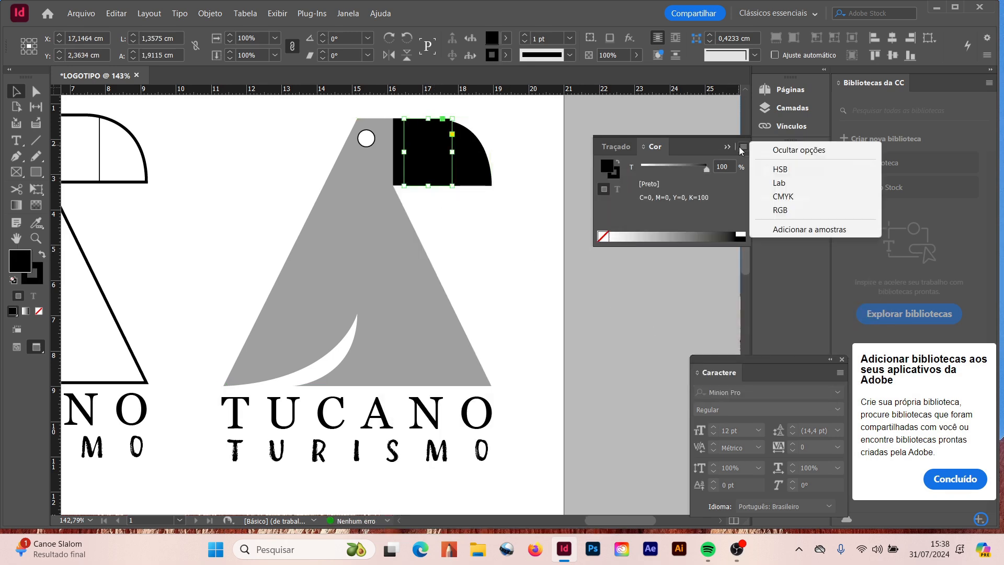
{"action": "left_click", "coordinate": [783, 197]}
{"action": "mouse_move", "coordinate": [708, 220]}
{"action": "left_mouse_down"}
{"action": "mouse_move", "coordinate": [641, 220]}
{"action": "mouse_move", "coordinate": [707, 203]}
{"action": "left_mouse_up"}
{"action": "left_click_drag", "start_coordinate": [641, 185], "coordinate": [660, 188]}
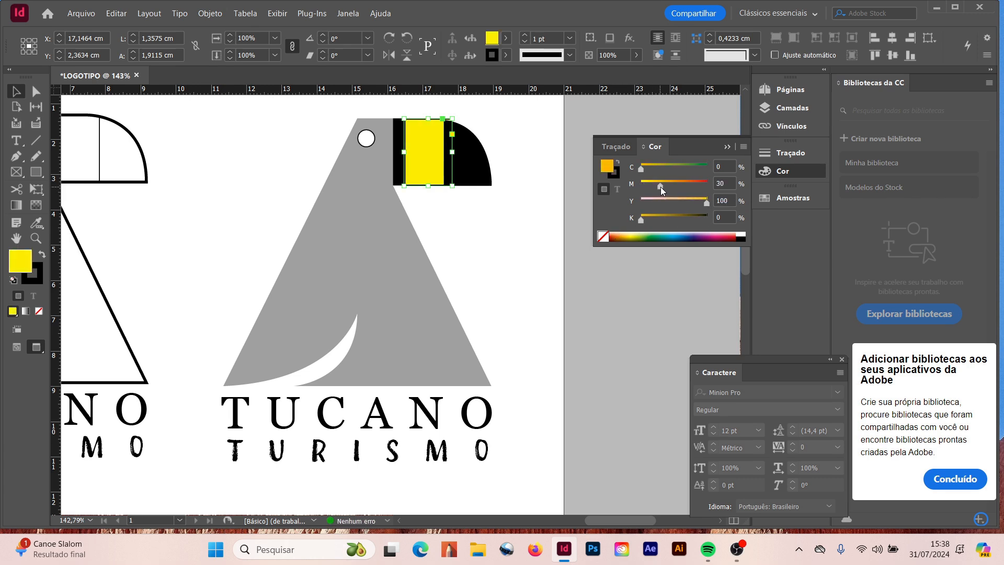
{"action": "left_click", "coordinate": [511, 265]}
Remove the stroke from the yellow-orange rectangle in the beak
{"action": "left_click", "coordinate": [423, 143]}
{"action": "left_click", "coordinate": [617, 176]}
{"action": "left_click", "coordinate": [603, 236]}
{"action": "left_click", "coordinate": [489, 227]}
Cut the yellow-orange rectangle out of the beak's middle section
{"action": "left_click", "coordinate": [419, 122]}
{"action": "key", "text": "z"}
{"action": "left_click_drag", "start_coordinate": [397, 105], "coordinate": [488, 197]}
{"action": "left_click", "coordinate": [16, 93]}
{"action": "left_click_drag", "start_coordinate": [274, 207], "coordinate": [328, 209]}
{"action": "key", "text": "ctrl+x"}
Draw a closed four-sided Pen path about 1,43 × 1,91 cm over the beak's middle section, curving its upper edge along the beak
{"action": "key", "text": "p"}
{"action": "left_click", "coordinate": [225, 138]}
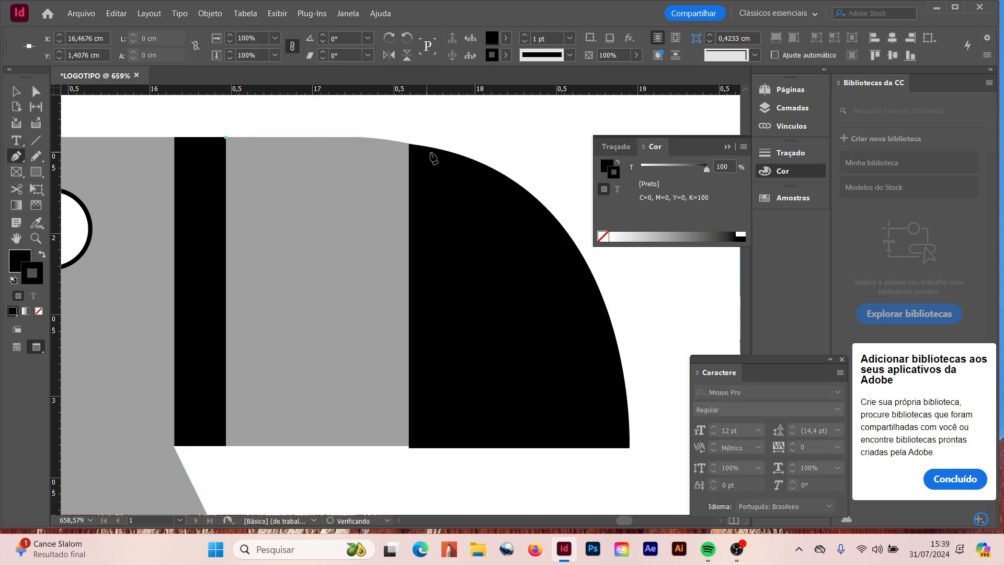
{"action": "left_click", "coordinate": [364, 137]}
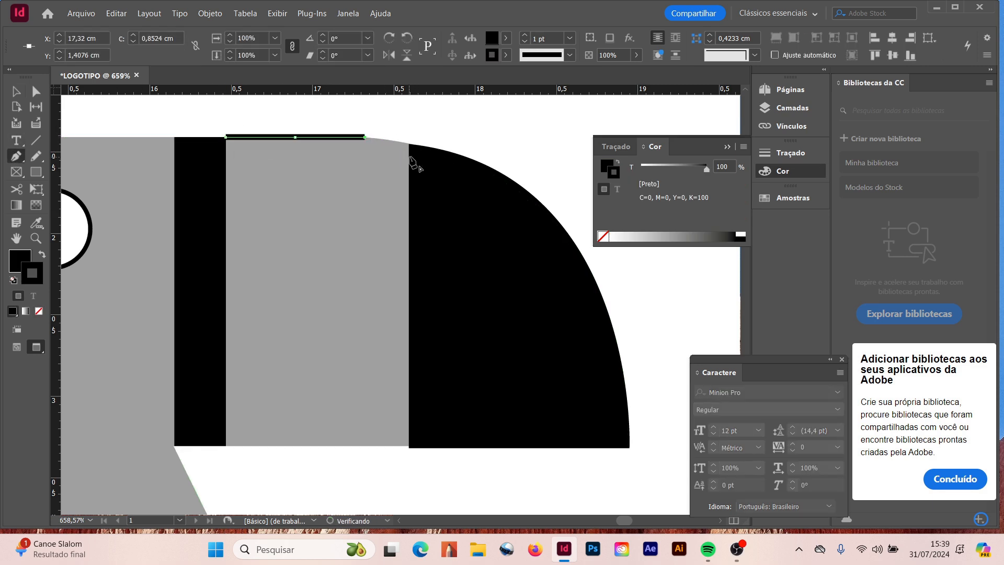
{"action": "left_click_drag", "start_coordinate": [443, 151], "coordinate": [477, 163]}
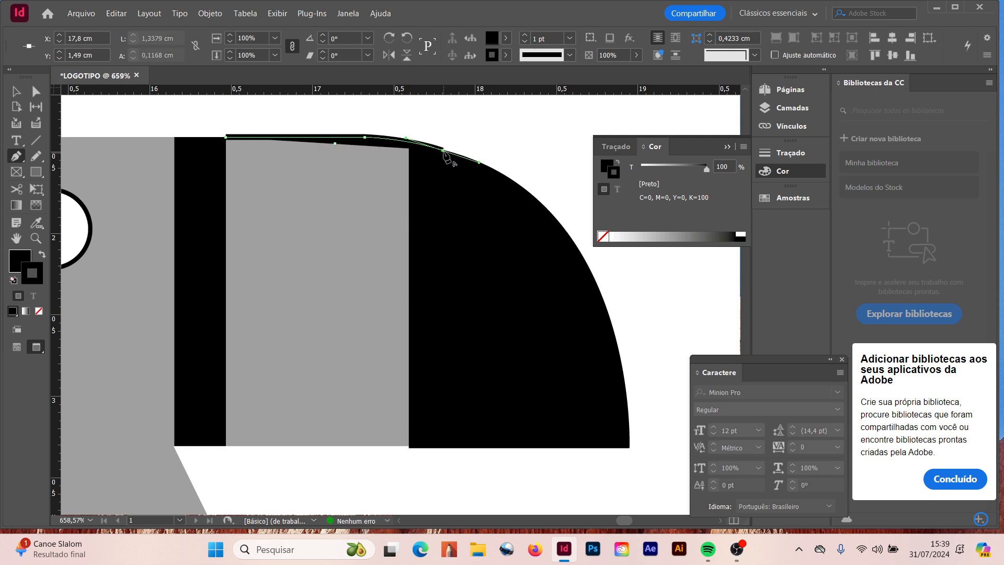
{"action": "left_click", "coordinate": [436, 448]}
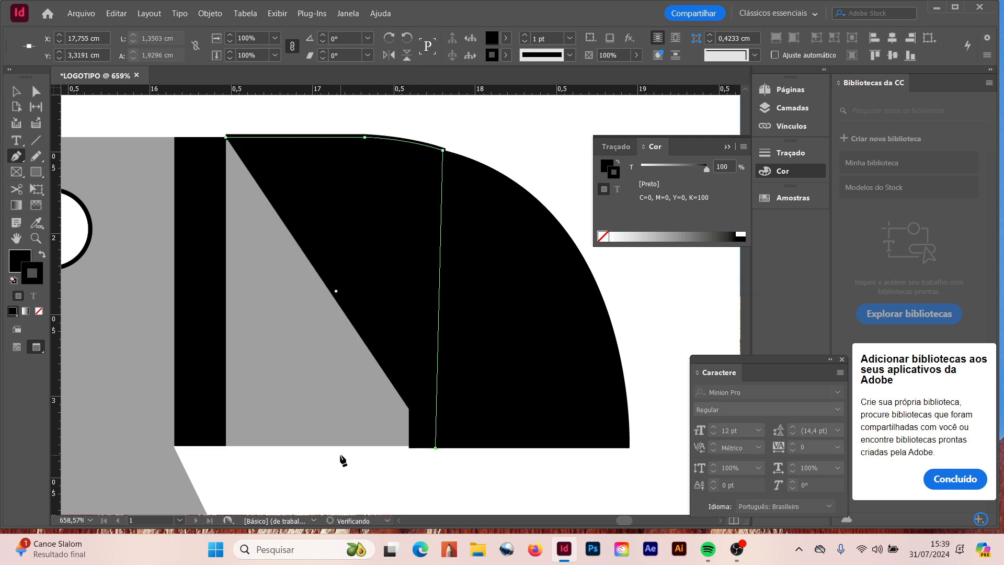
{"action": "left_click", "coordinate": [211, 447]}
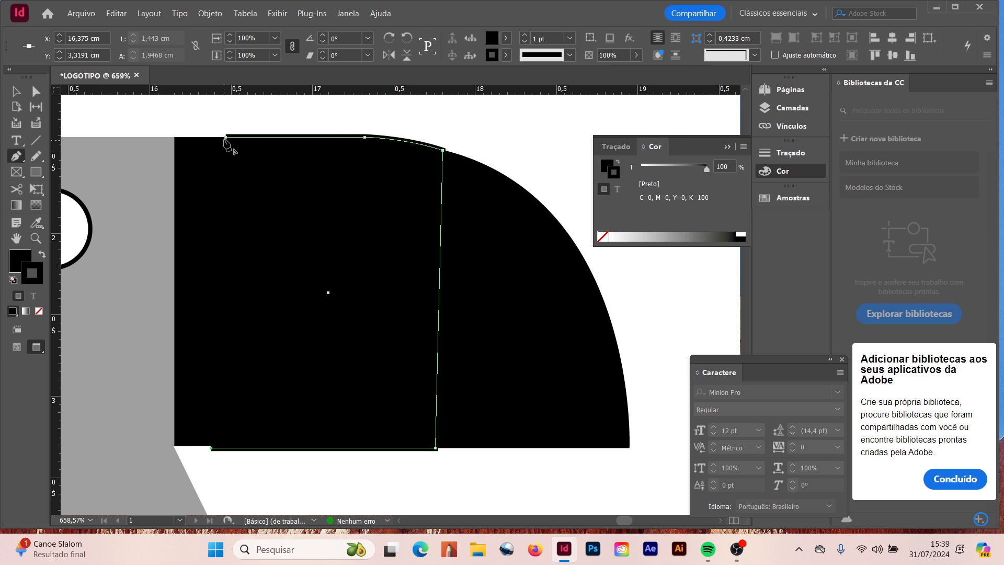
{"action": "left_click", "coordinate": [226, 138]}
Remove the new beak shape's stroke and fill it with CMYK magenta 30% and yellow 100%, without cyan or black
{"action": "left_click", "coordinate": [38, 310]}
{"action": "left_click", "coordinate": [16, 262]}
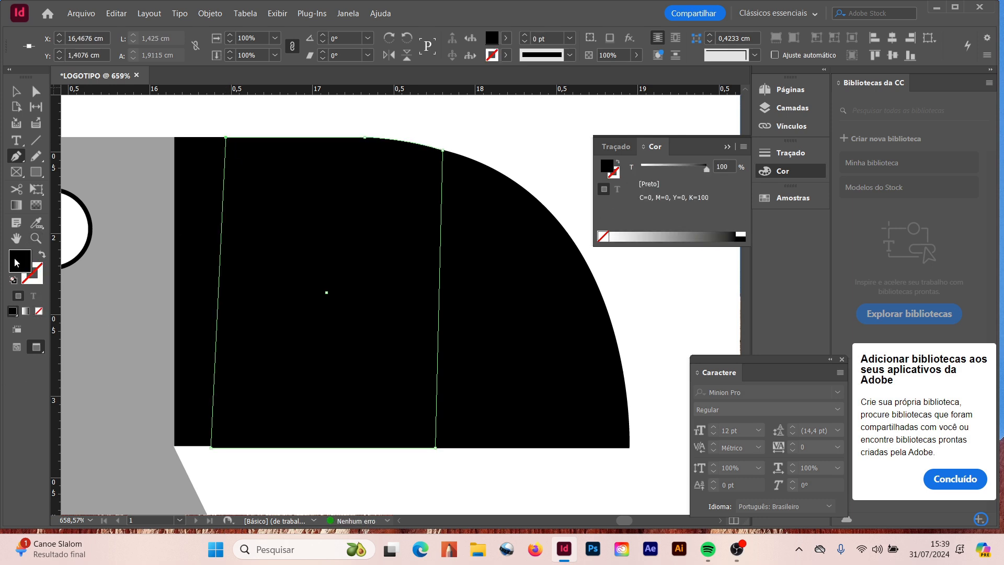
{"action": "left_click", "coordinate": [744, 147]}
{"action": "left_click", "coordinate": [781, 197]}
{"action": "left_click_drag", "start_coordinate": [707, 220], "coordinate": [767, 174]}
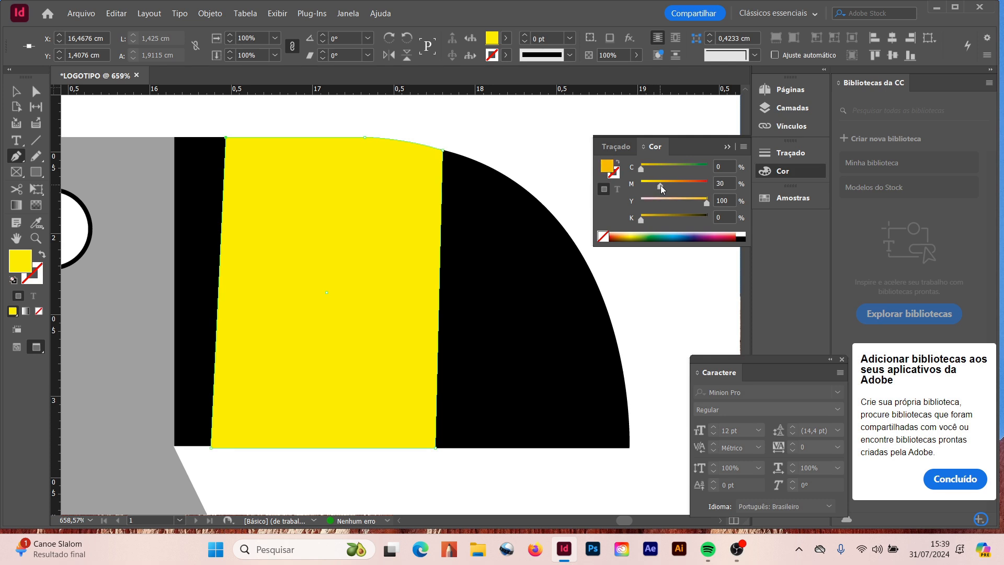
Send the yellow-orange beak shape and the grey body to the back, behind the black beak sections
{"action": "left_click", "coordinate": [17, 91]}
{"action": "left_click", "coordinate": [154, 305], "text": "shift"}
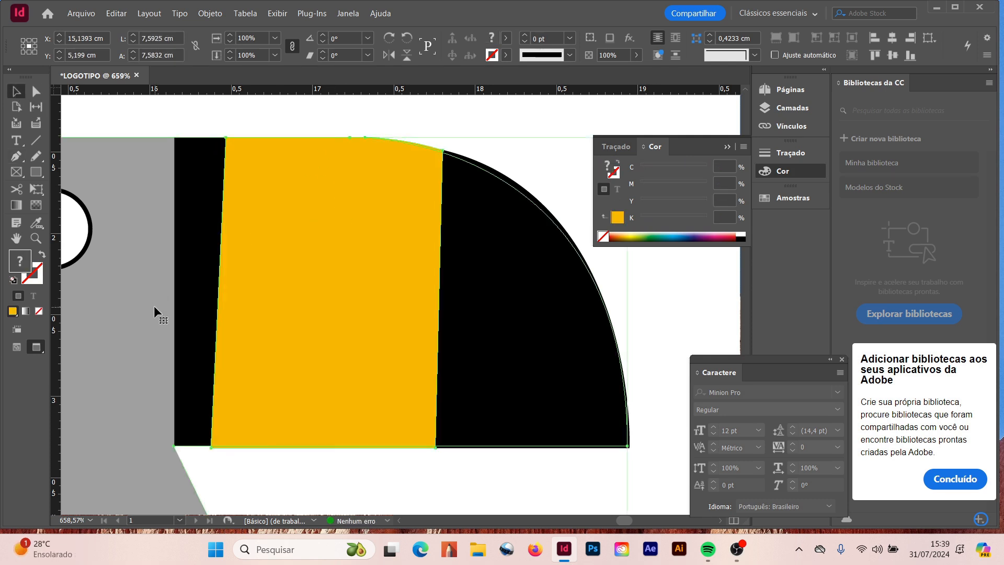
{"action": "right_click", "coordinate": [385, 158]}
{"action": "mouse_move", "coordinate": [479, 273]}
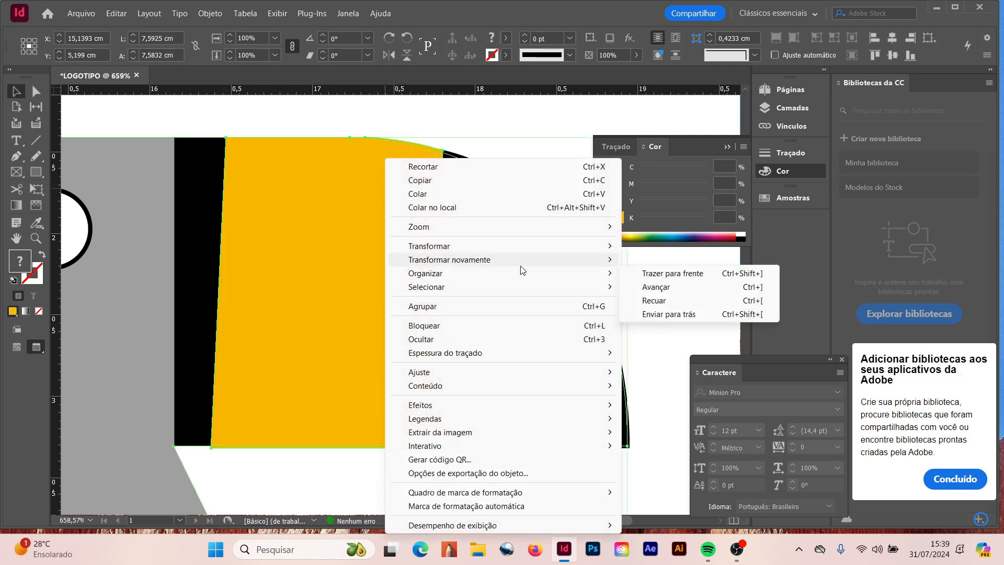
{"action": "left_click", "coordinate": [670, 313]}
{"action": "left_click", "coordinate": [513, 115]}
Adjust the yellow-orange shape's anchor point where its straight upper edge meets the curve
{"action": "left_click", "coordinate": [36, 92]}
{"action": "left_click", "coordinate": [366, 144]}
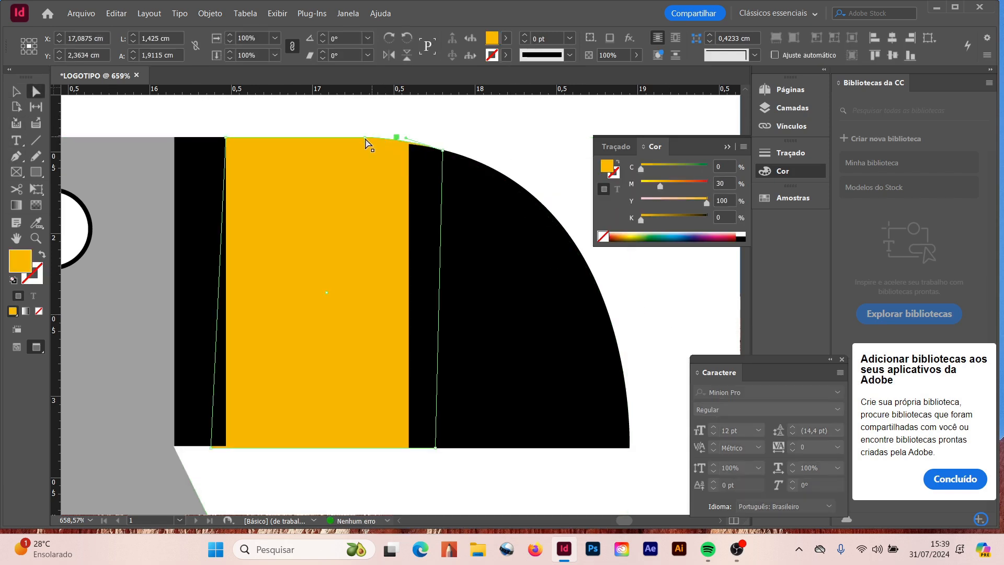
{"action": "left_click_drag", "start_coordinate": [364, 138], "coordinate": [385, 140]}
{"action": "left_click", "coordinate": [471, 130]}
Bend the yellow-orange shape's upper curve with its direction handle so it covers the grey sliver along the beak's edge
{"action": "key", "text": "z"}
{"action": "left_click", "coordinate": [383, 147]}
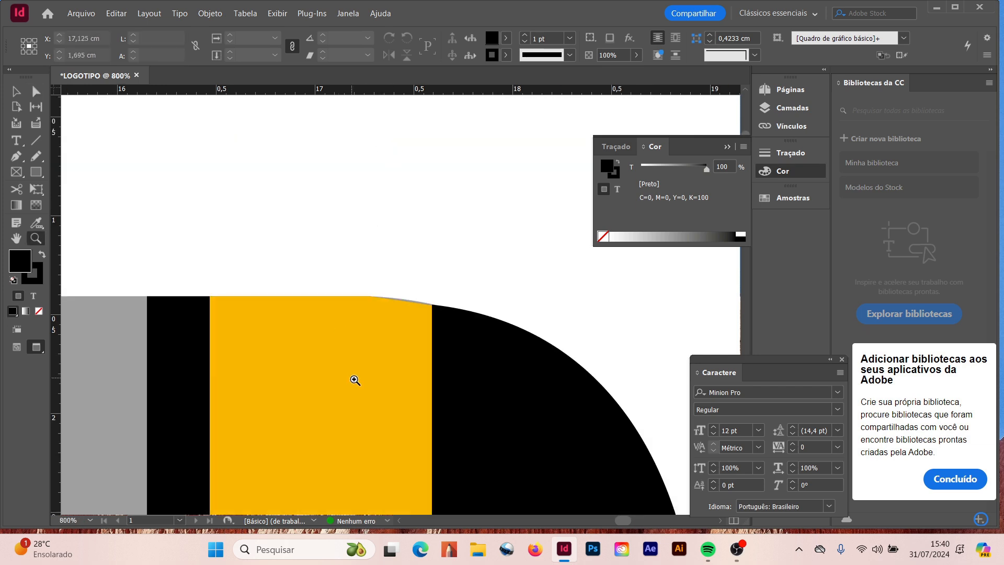
{"action": "left_click", "coordinate": [400, 331]}
{"action": "left_click", "coordinate": [405, 302]}
{"action": "left_click", "coordinate": [408, 275]}
{"action": "key", "text": "a"}
{"action": "left_click", "coordinate": [423, 262]}
{"action": "left_click", "coordinate": [423, 262]}
{"action": "left_click", "coordinate": [391, 250]}
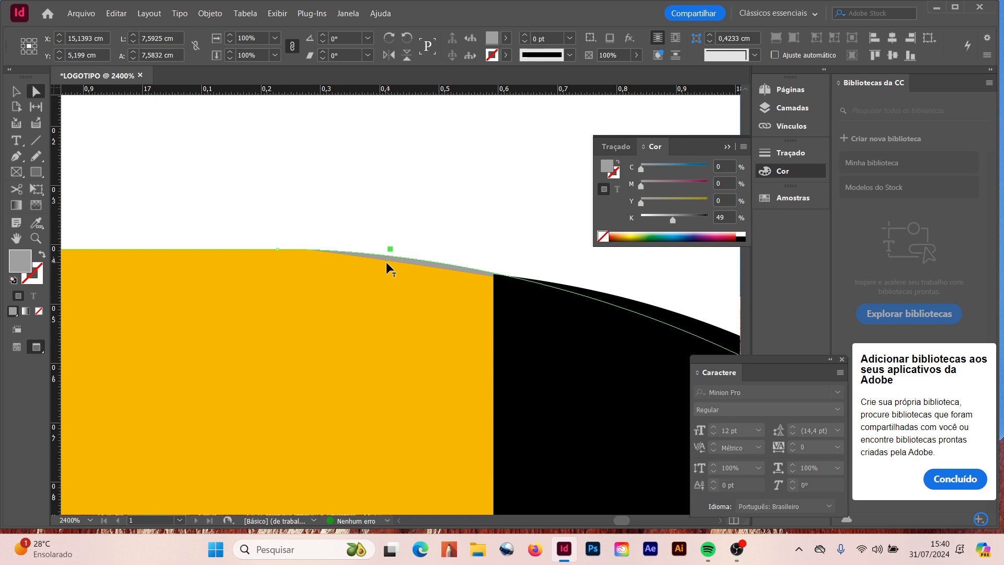
{"action": "left_click", "coordinate": [471, 230]}
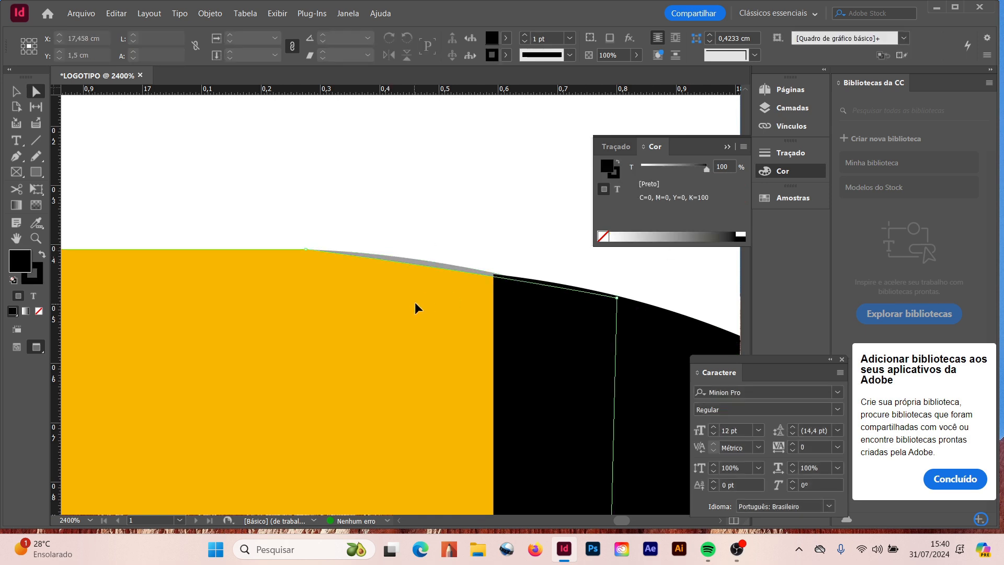
{"action": "left_click", "coordinate": [306, 250]}
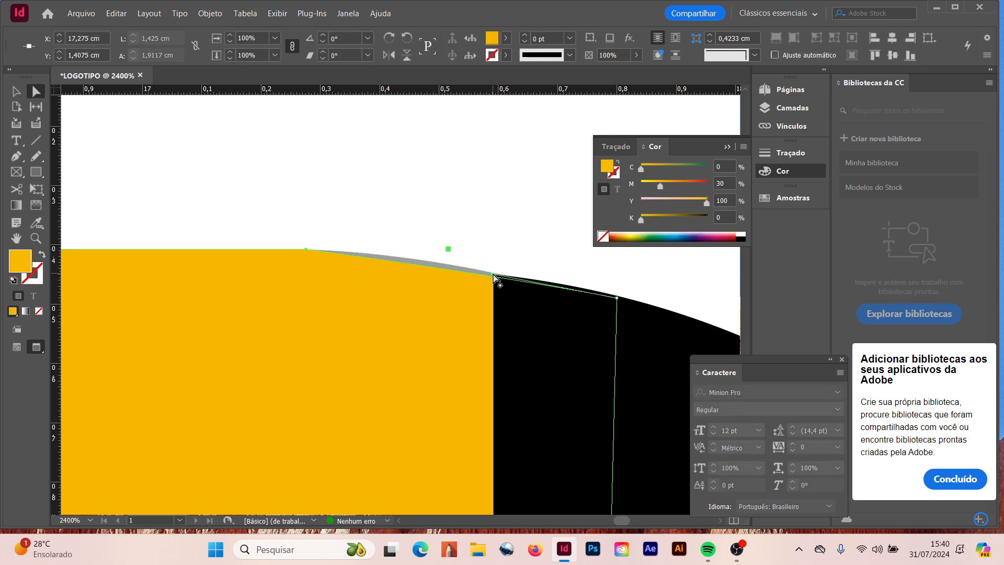
{"action": "left_click_drag", "start_coordinate": [493, 277], "coordinate": [399, 250]}
{"action": "left_click", "coordinate": [362, 211]}
Move the black beak tip's upper inner anchor to about X 17,605 cm, Y 1,462 cm, aligning it with the yellow-orange curve
{"action": "left_click", "coordinate": [650, 321]}
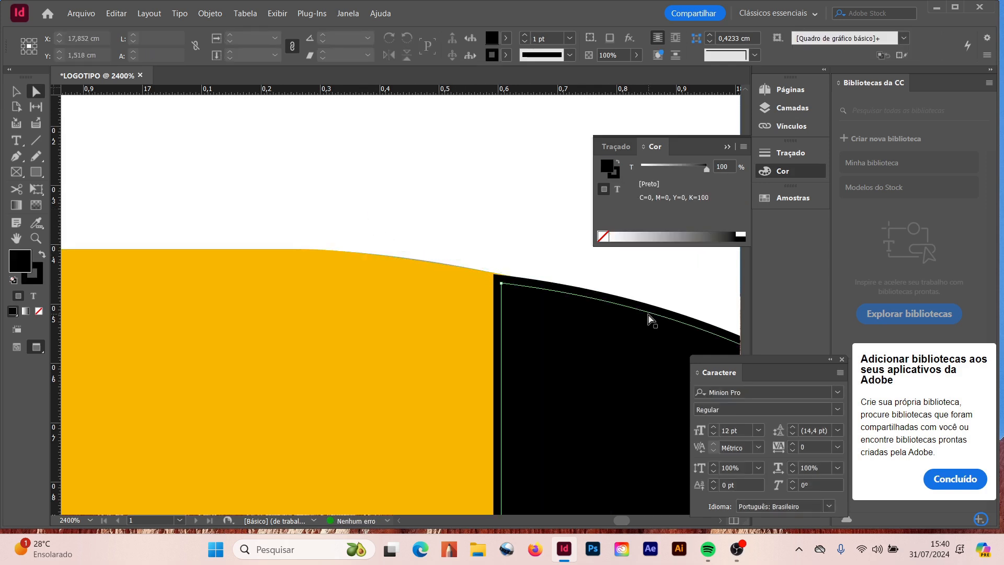
{"action": "left_click_drag", "start_coordinate": [501, 283], "coordinate": [503, 281]}
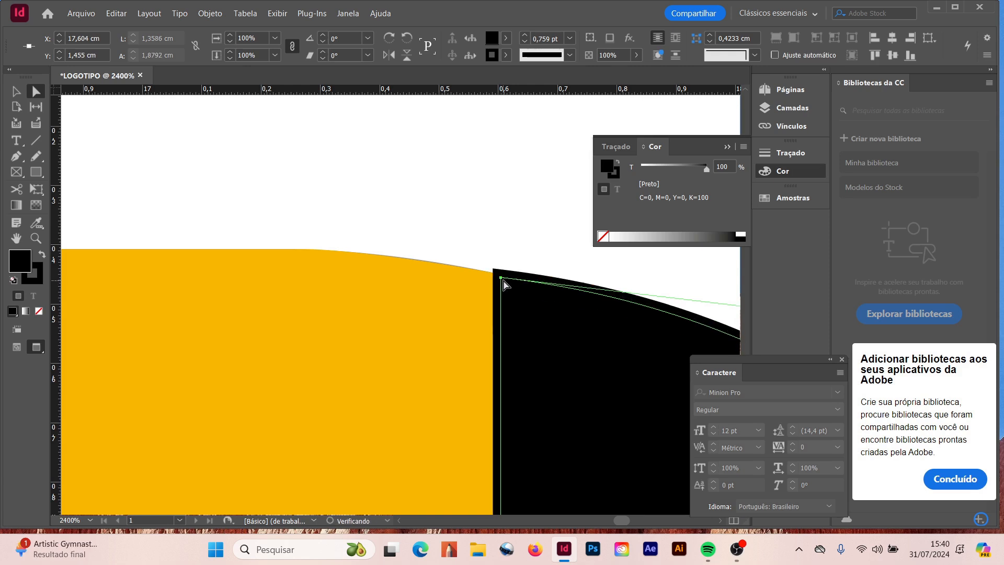
{"action": "left_click_drag", "start_coordinate": [501, 278], "coordinate": [502, 281]}
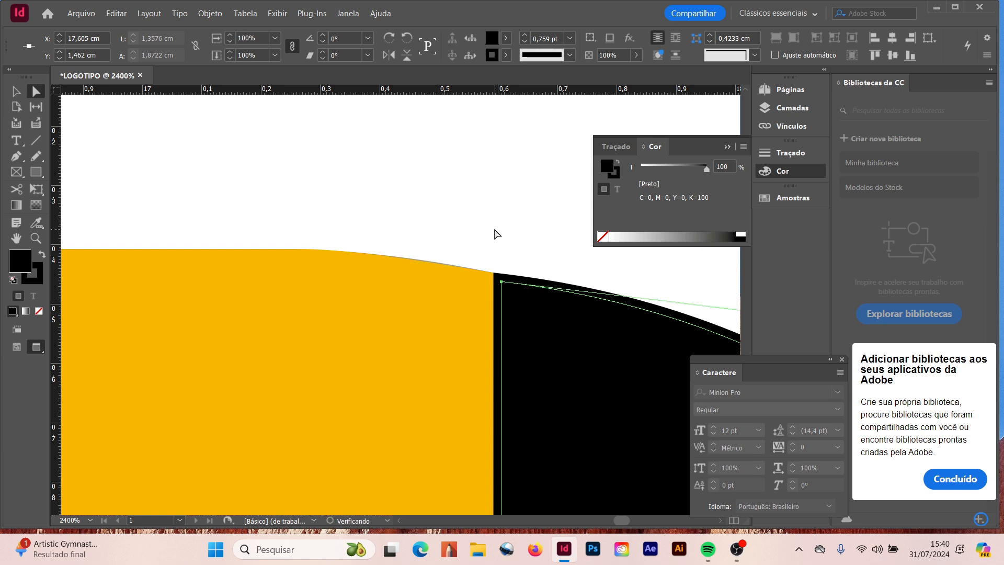
{"action": "left_click", "coordinate": [490, 228]}
Remove the thick 9 pt black line between the toucan's head and the yellow-orange beak section
{"action": "key", "text": "ctrl+minus"}
{"action": "key", "text": "ctrl+minus"}
{"action": "key", "text": "ctrl+minus"}
{"action": "key", "text": "ctrl+minus"}
{"action": "key", "text": "ctrl+minus"}
{"action": "key", "text": "ctrl+minus"}
{"action": "key", "text": "ctrl+minus"}
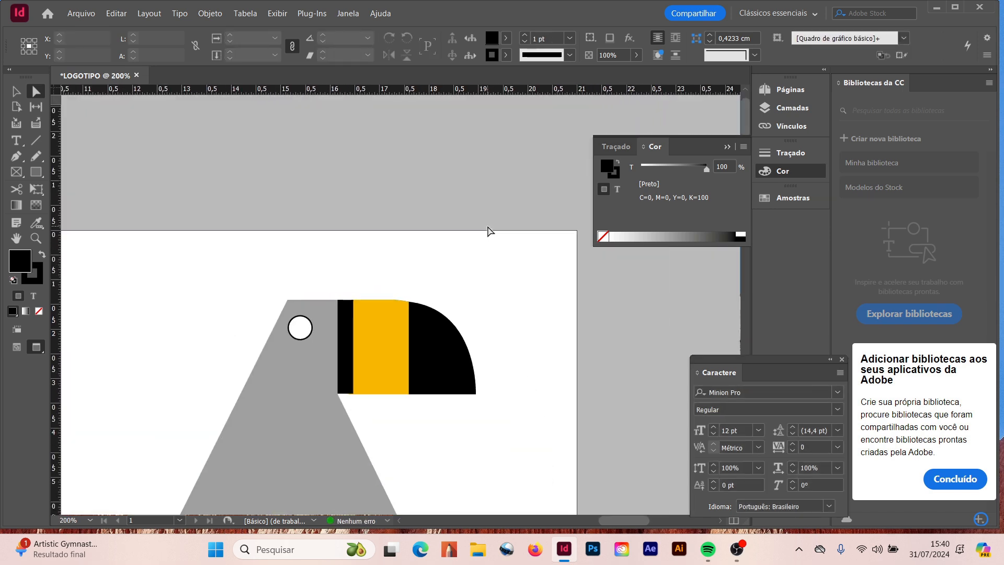
{"action": "left_click", "coordinate": [346, 348]}
{"action": "left_click", "coordinate": [36, 238]}
{"action": "left_click", "coordinate": [346, 337]}
{"action": "left_click", "coordinate": [402, 286]}
{"action": "left_click", "coordinate": [402, 285]}
{"action": "scroll", "coordinate": [397, 272], "scroll_direction": "down", "scroll_amount": 3}
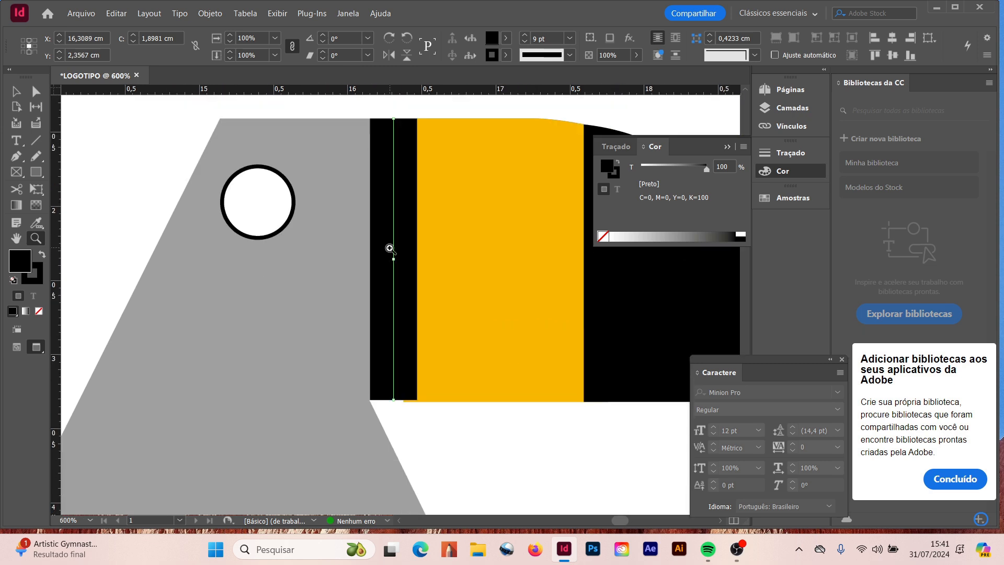
{"action": "left_click", "coordinate": [35, 172]}
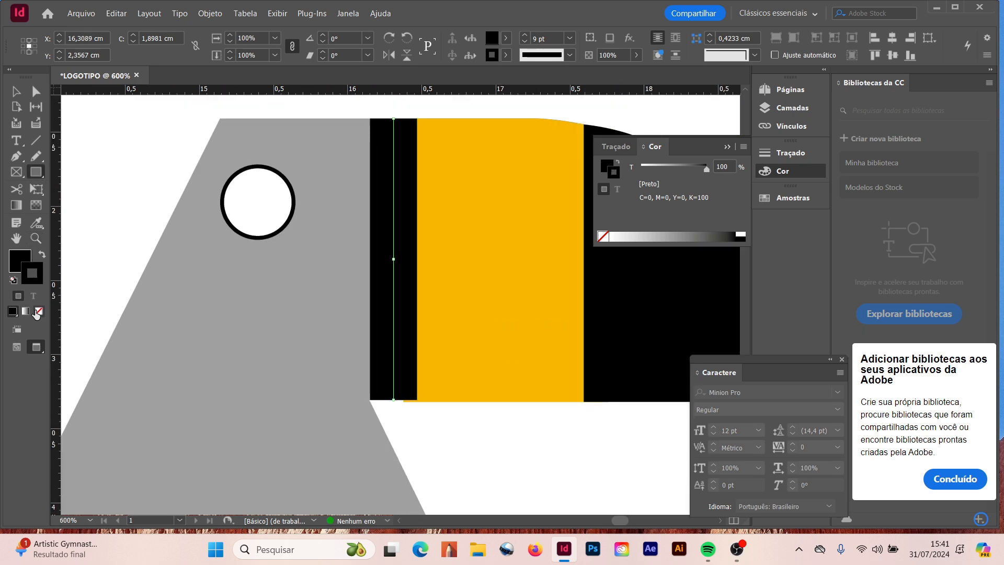
{"action": "left_click", "coordinate": [37, 311]}
{"action": "key", "text": "ctrl+shift+a"}
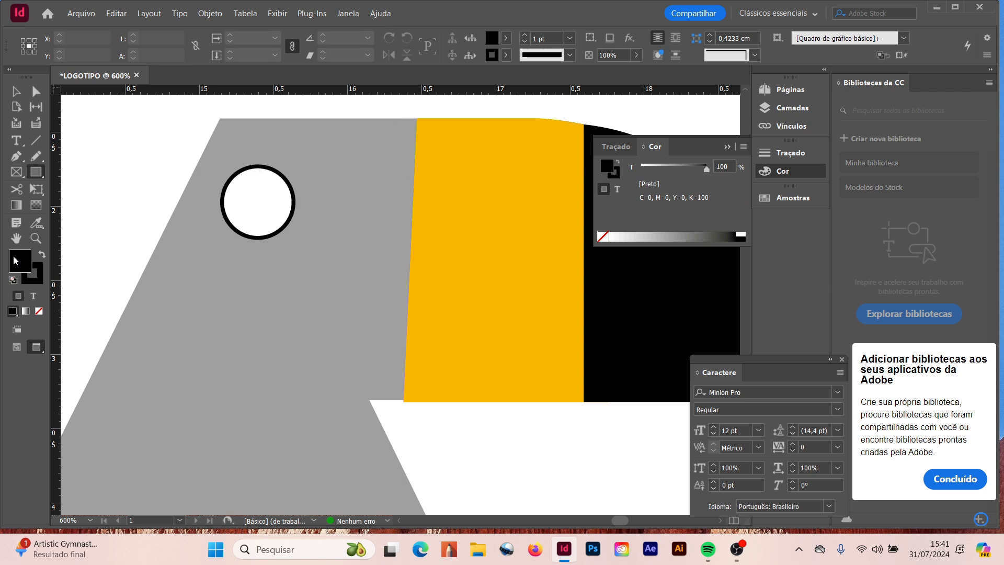
Draw a black rectangle without stroke, about 0,42 × 1,91 cm, and fit it between the head and the yellow-orange section
{"action": "left_click", "coordinate": [39, 312]}
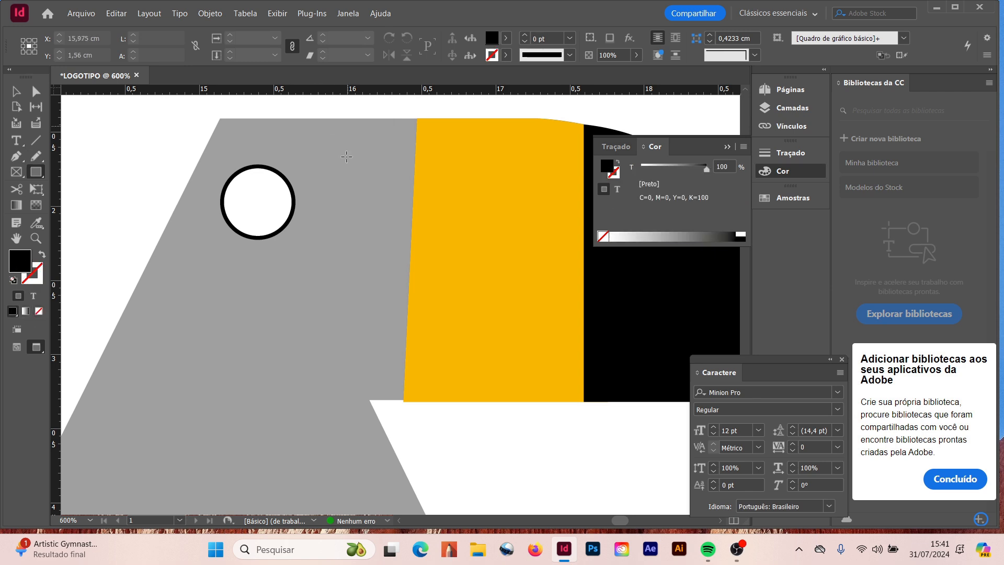
{"action": "mouse_move", "coordinate": [356, 119]}
{"action": "left_mouse_down"}
{"action": "mouse_move", "coordinate": [424, 259]}
{"action": "mouse_move", "coordinate": [404, 397]}
{"action": "mouse_move", "coordinate": [414, 392]}
{"action": "mouse_move", "coordinate": [414, 402]}
{"action": "left_mouse_up"}
{"action": "key", "text": "v"}
{"action": "left_click_drag", "start_coordinate": [357, 261], "coordinate": [369, 263]}
{"action": "left_click", "coordinate": [516, 457]}
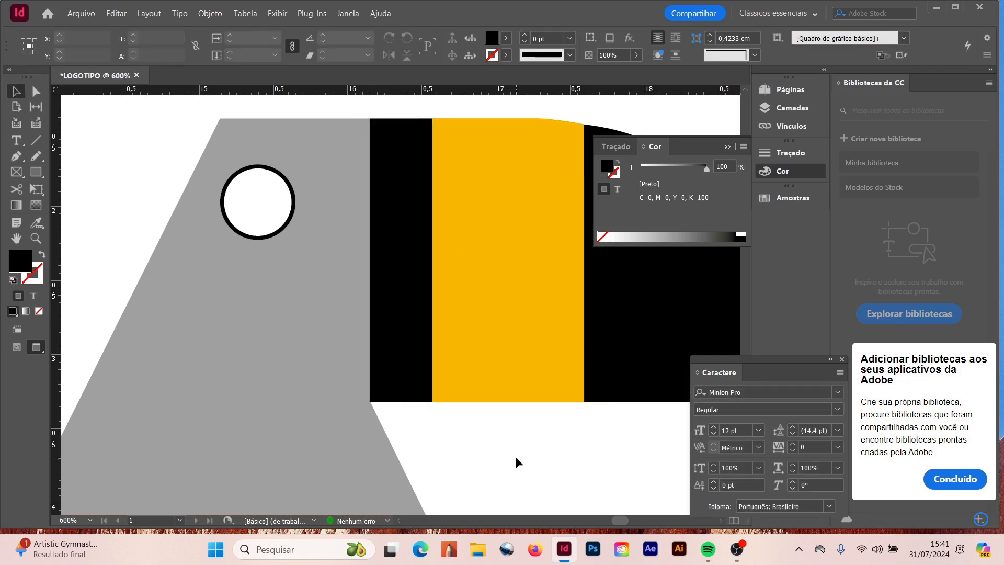
Remove the stroke from the white eye circle of the filled toucan
{"action": "key", "text": "ctrl+minus"}
{"action": "key", "text": "ctrl+minus"}
{"action": "key", "text": "ctrl+minus"}
{"action": "key", "text": "ctrl+minus"}
{"action": "key", "text": "ctrl+minus"}
{"action": "key", "text": "ctrl+minus"}
{"action": "left_click", "coordinate": [397, 286]}
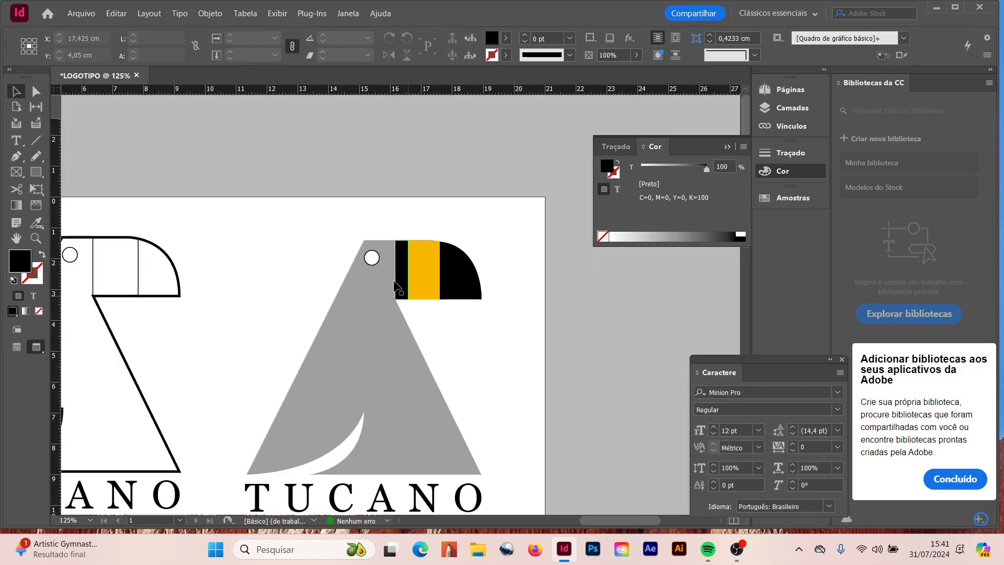
{"action": "left_click", "coordinate": [369, 259]}
{"action": "left_click", "coordinate": [29, 279]}
{"action": "left_click", "coordinate": [39, 311]}
{"action": "left_click", "coordinate": [209, 175]}
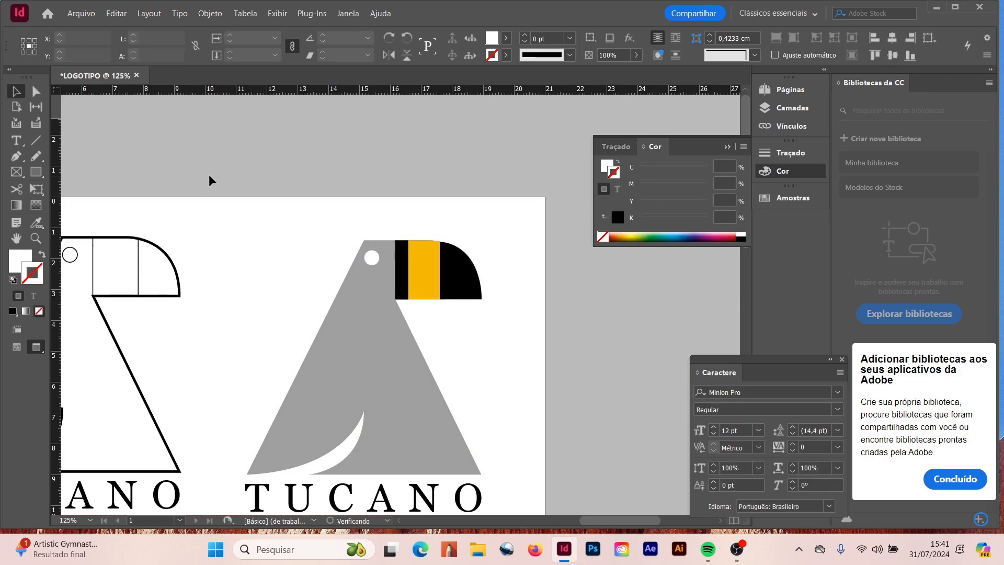
Fill the toucan's grey body with 100% black
{"action": "scroll", "coordinate": [208, 174], "scroll_direction": "down", "scroll_amount": 3}
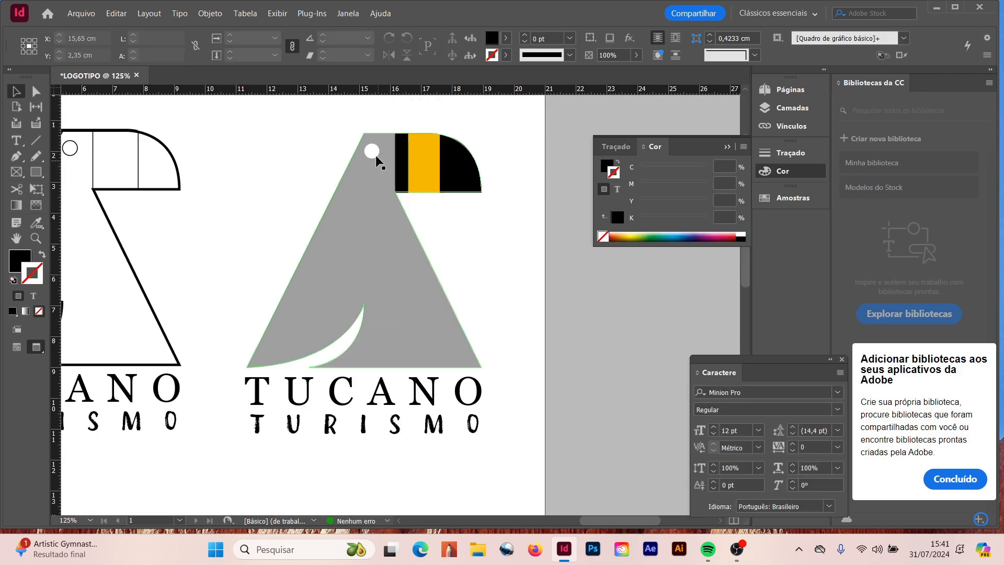
{"action": "left_click", "coordinate": [362, 238]}
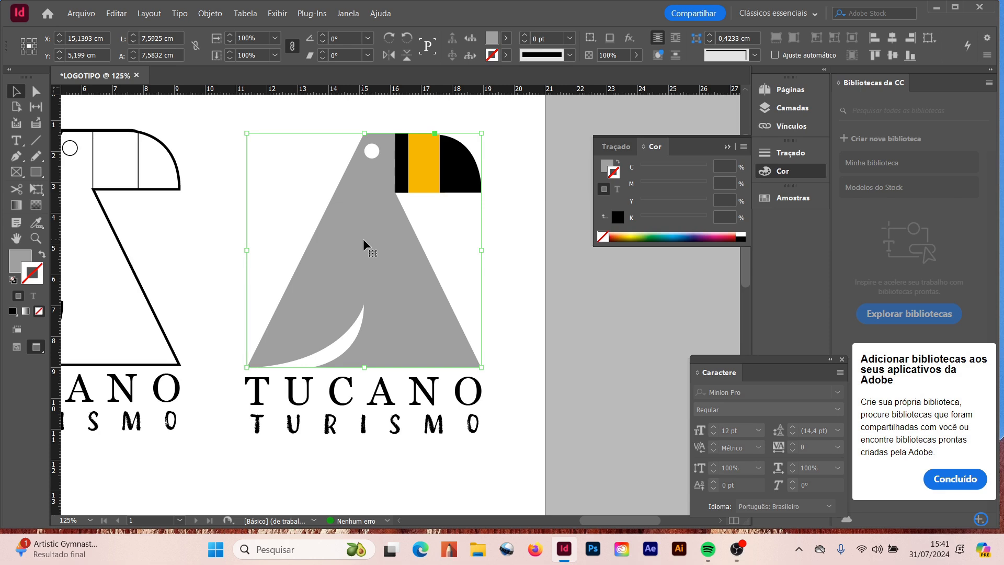
{"action": "left_click", "coordinate": [605, 167]}
{"action": "left_click", "coordinate": [742, 238]}
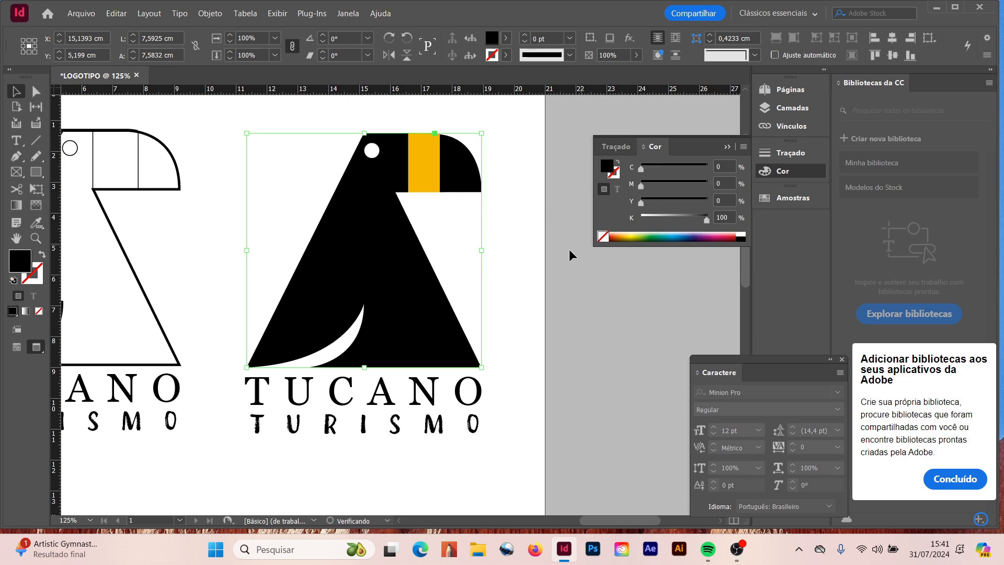
Fill the narrow rectangle between the head and the yellow-orange beak section with white, using a 0% black tint
{"action": "left_click", "coordinate": [401, 182]}
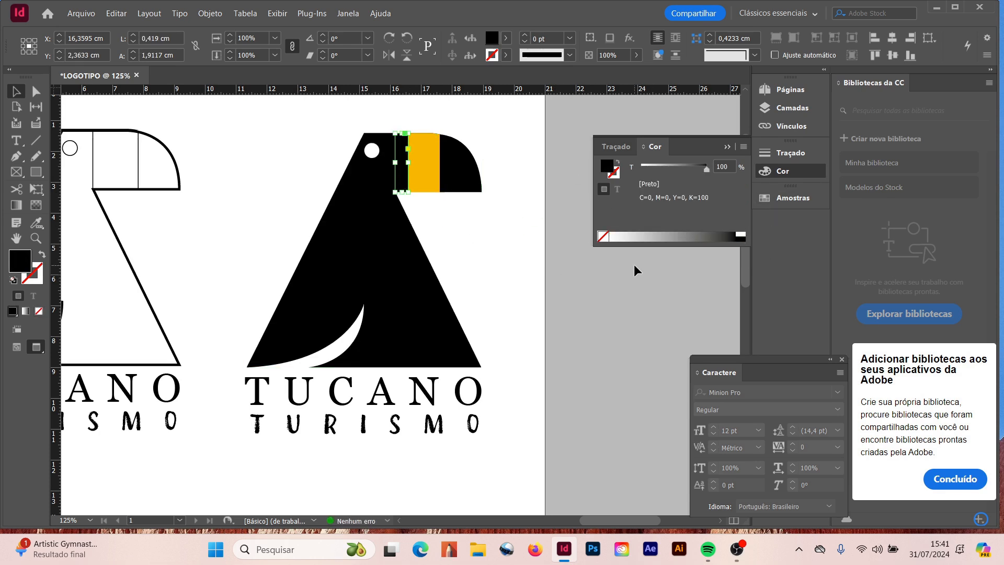
{"action": "left_click", "coordinate": [741, 234]}
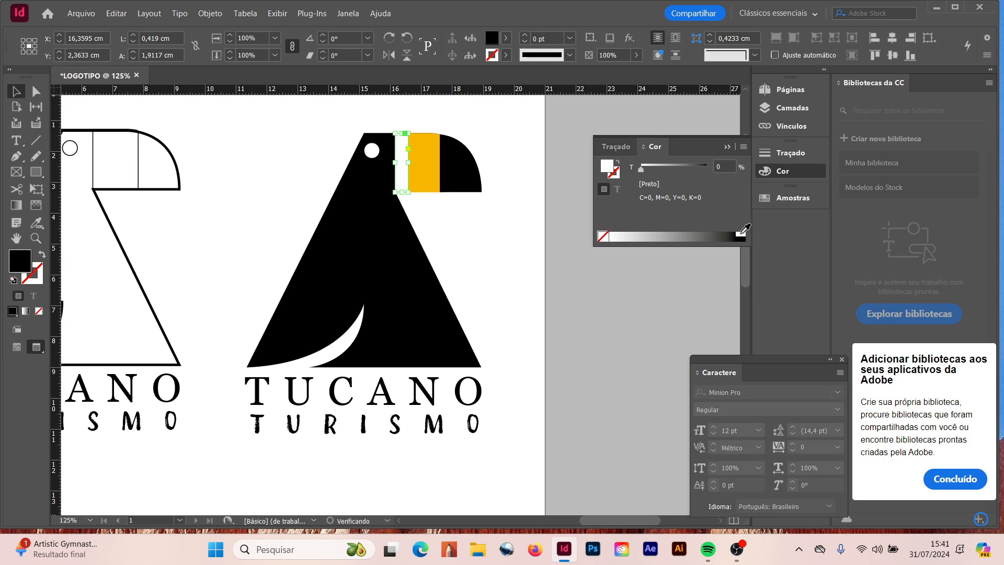
{"action": "left_click", "coordinate": [577, 336]}
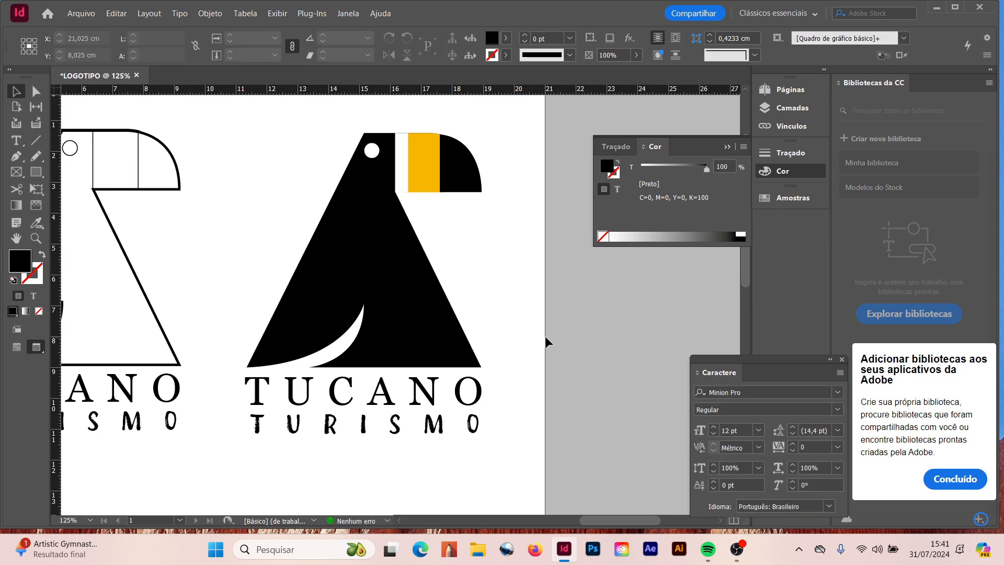
Colour the word TURISMO under the filled toucan yellow-orange like the beak, with yellow 100% and no cyan or black
{"action": "key", "text": "ctrl+minus"}
{"action": "key", "text": "ctrl+minus"}
{"action": "key", "text": "ctrl+minus"}
{"action": "left_click", "coordinate": [444, 285]}
{"action": "left_click", "coordinate": [16, 141]}
{"action": "left_click_drag", "start_coordinate": [362, 285], "coordinate": [455, 287]}
{"action": "left_click", "coordinate": [743, 147]}
{"action": "left_click", "coordinate": [747, 196]}
{"action": "left_click_drag", "start_coordinate": [706, 220], "coordinate": [740, 210]}
{"action": "left_click_drag", "start_coordinate": [726, 183], "coordinate": [699, 181]}
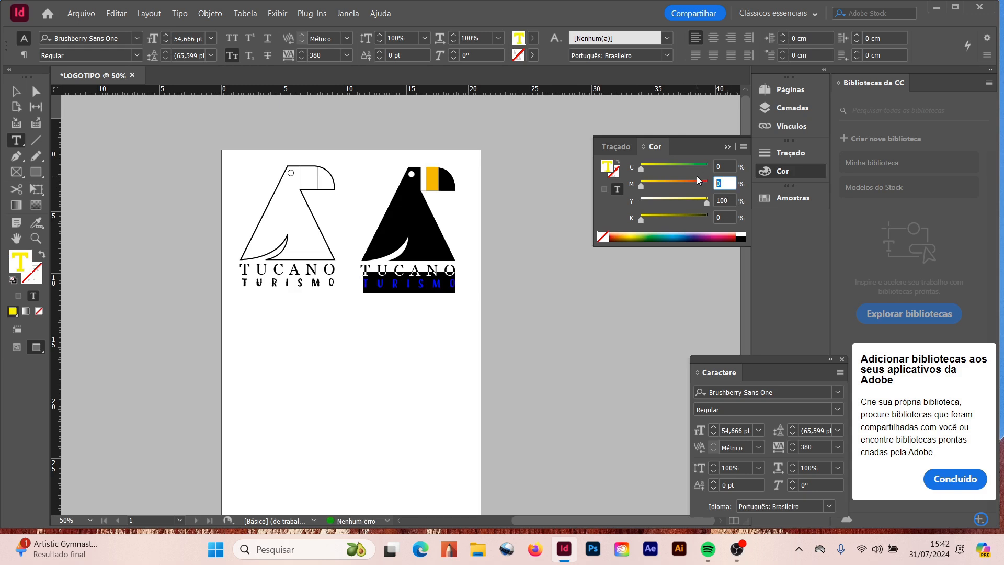
{"action": "key", "text": "Return"}
{"action": "key", "text": "Escape"}
{"action": "left_click", "coordinate": [126, 168]}
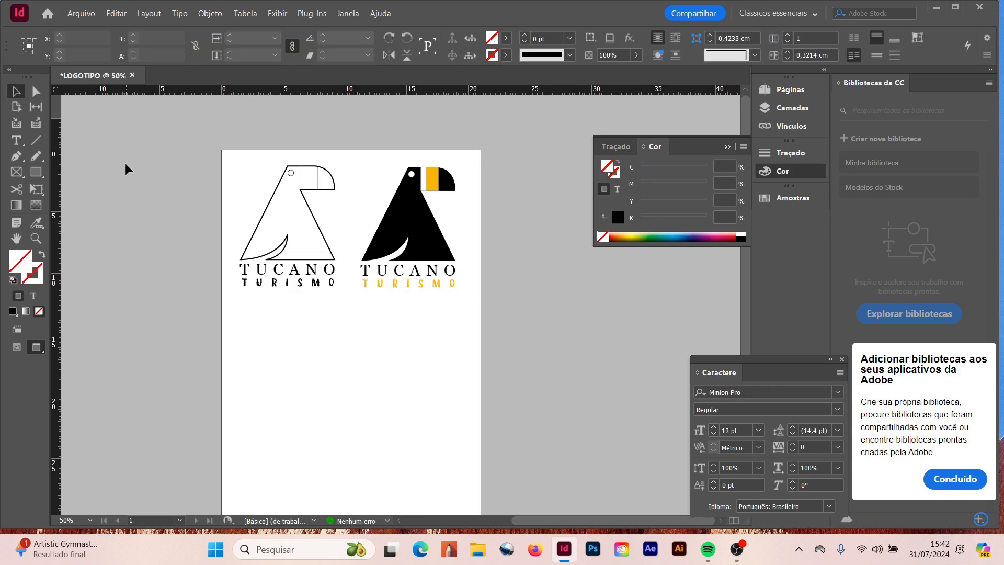
Examine the outline and coloured logos side by side with the colour controls collapsed
{"action": "left_click", "coordinate": [36, 238]}
{"action": "left_click_drag", "start_coordinate": [241, 162], "coordinate": [481, 331]}
{"action": "left_click", "coordinate": [728, 146]}
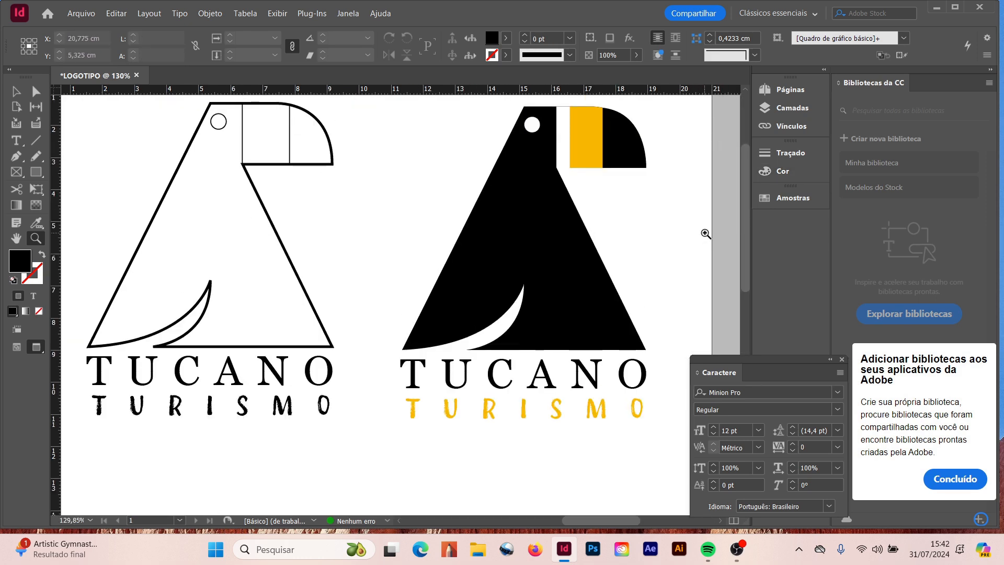
{"action": "key", "text": "ctrl+minus"}
{"action": "key", "text": "ctrl+minus"}
{"action": "key", "text": "ctrl+minus"}
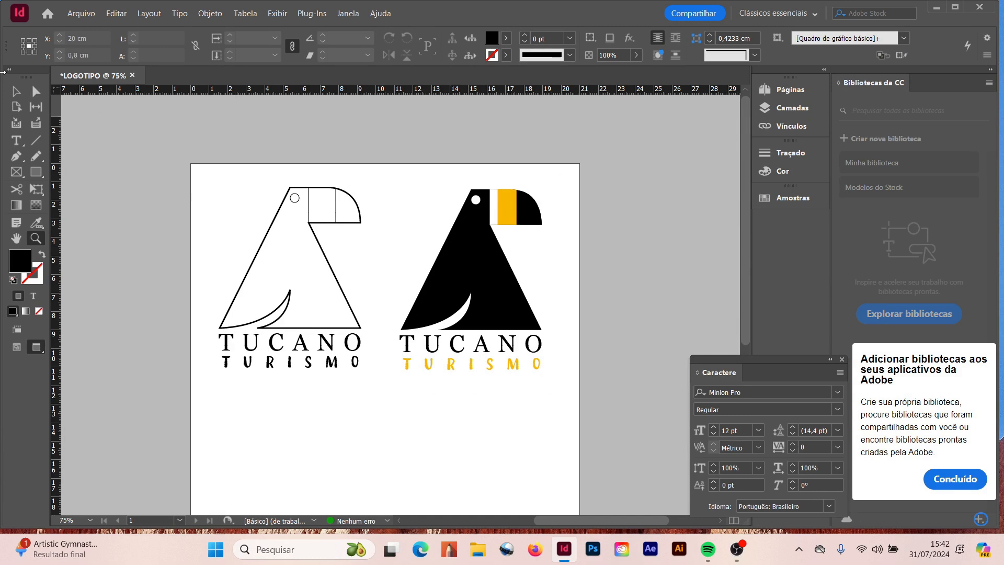
Duplicate the filled toucan logo with its lettering into the empty area below the outline version
{"action": "key", "text": "v"}
{"action": "left_click_drag", "start_coordinate": [430, 229], "coordinate": [567, 394]}
{"action": "scroll", "coordinate": [524, 359], "scroll_direction": "down", "scroll_amount": 3}
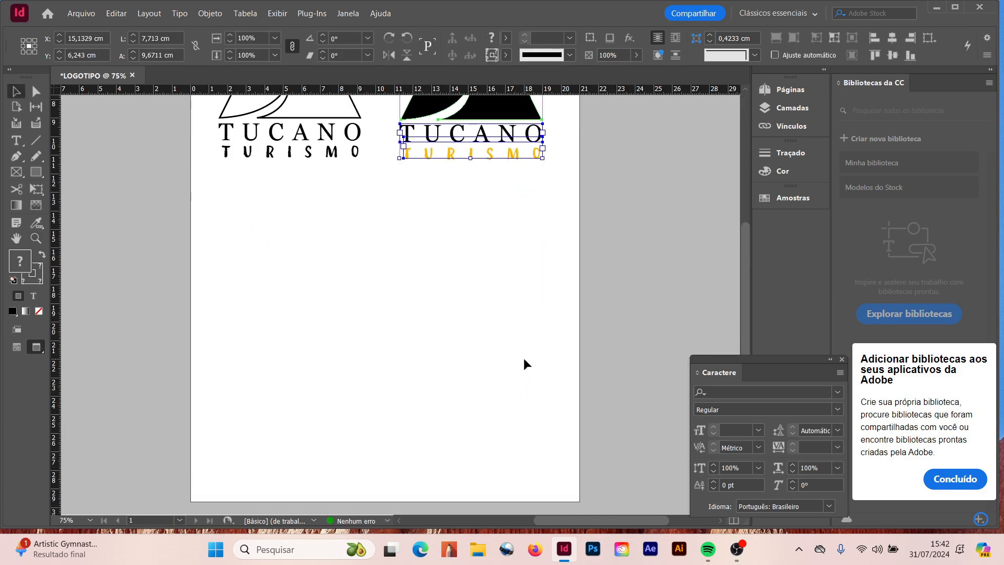
{"action": "left_click_drag", "start_coordinate": [502, 130], "coordinate": [325, 320]}
Fill the rounded beak tip of the new copy with pure yellow, using no cyan, magenta or black
{"action": "left_click", "coordinate": [36, 238]}
{"action": "left_click_drag", "start_coordinate": [195, 186], "coordinate": [416, 375]}
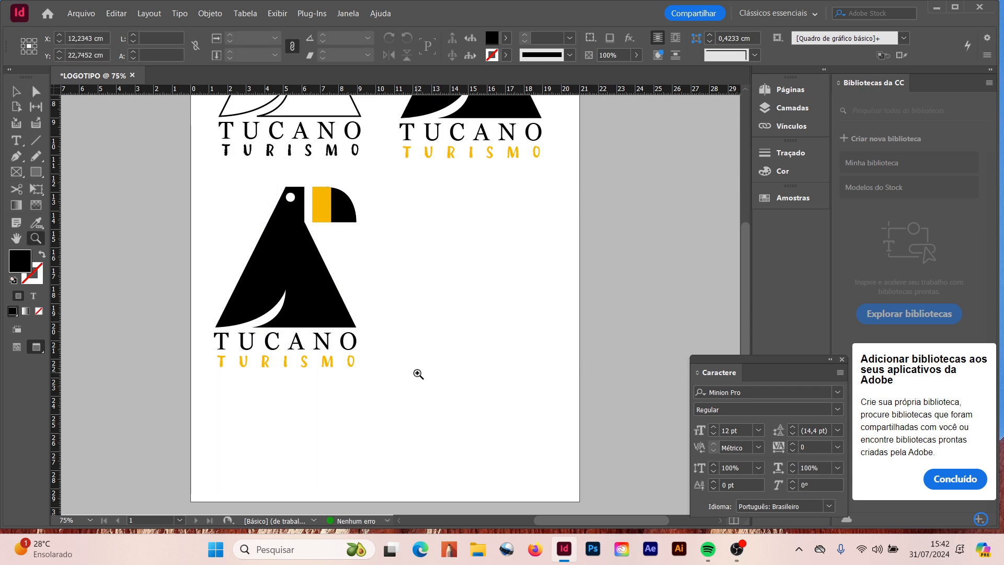
{"action": "key", "text": "v"}
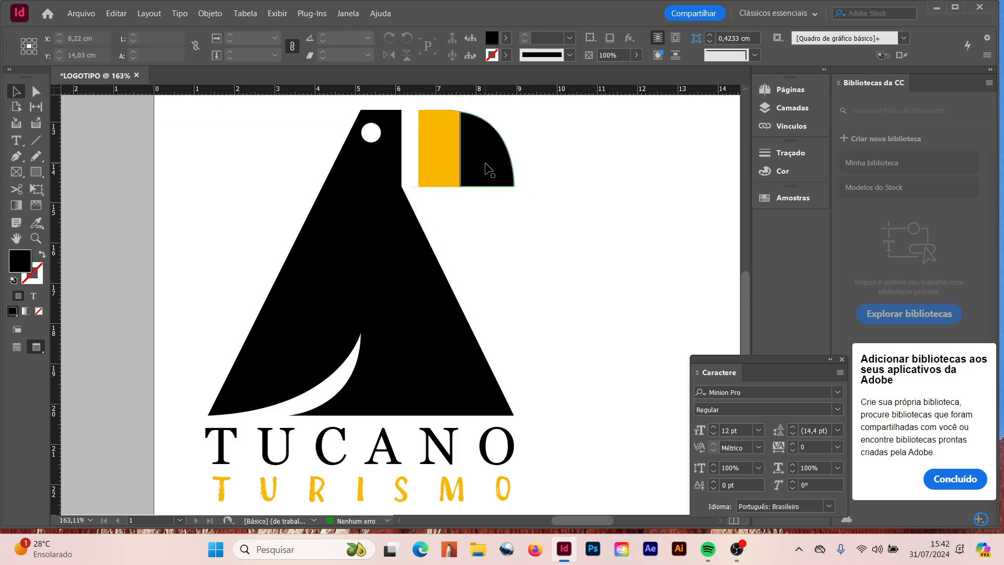
{"action": "left_click", "coordinate": [486, 168]}
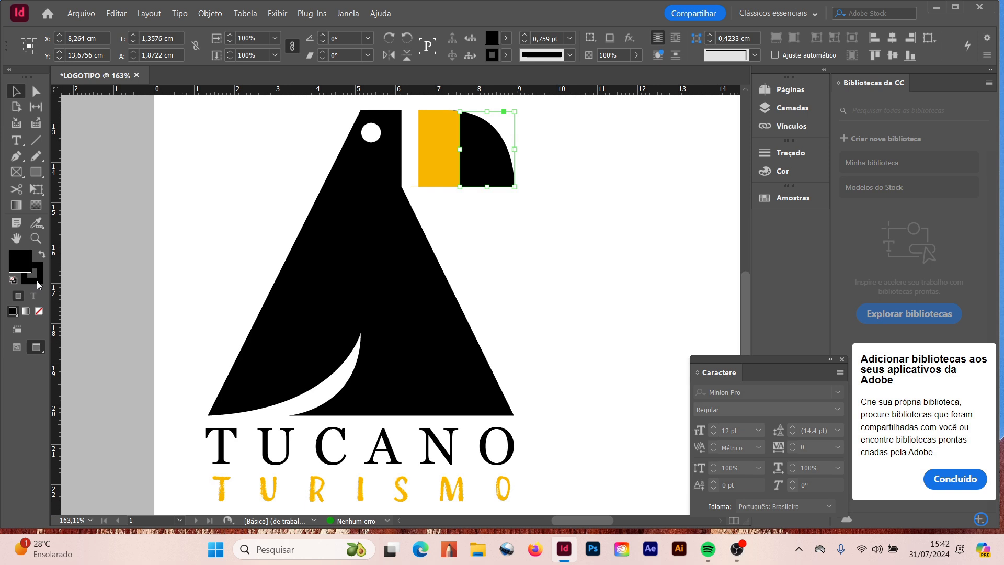
{"action": "double_click", "coordinate": [21, 264]}
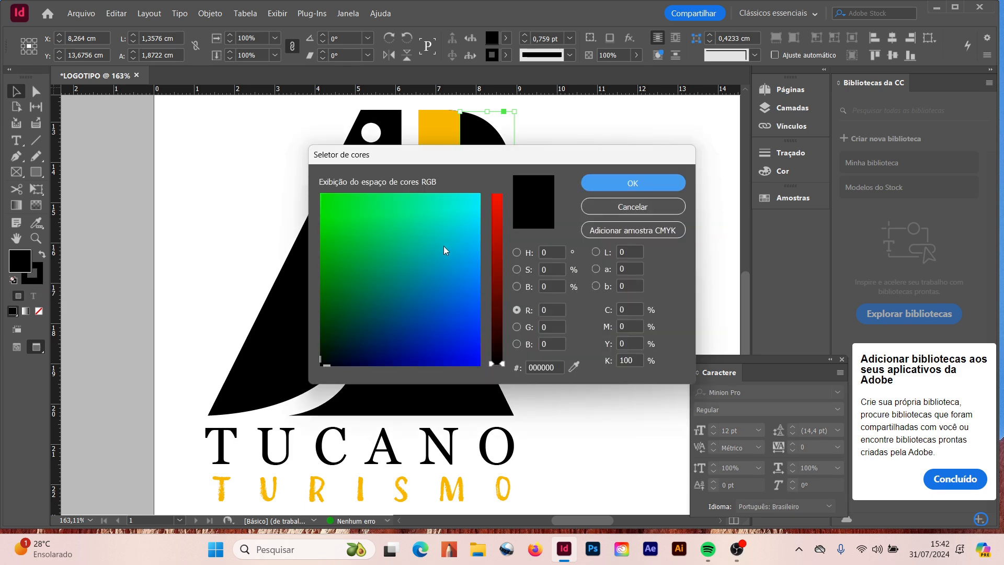
{"action": "left_click_drag", "start_coordinate": [455, 272], "coordinate": [403, 193]}
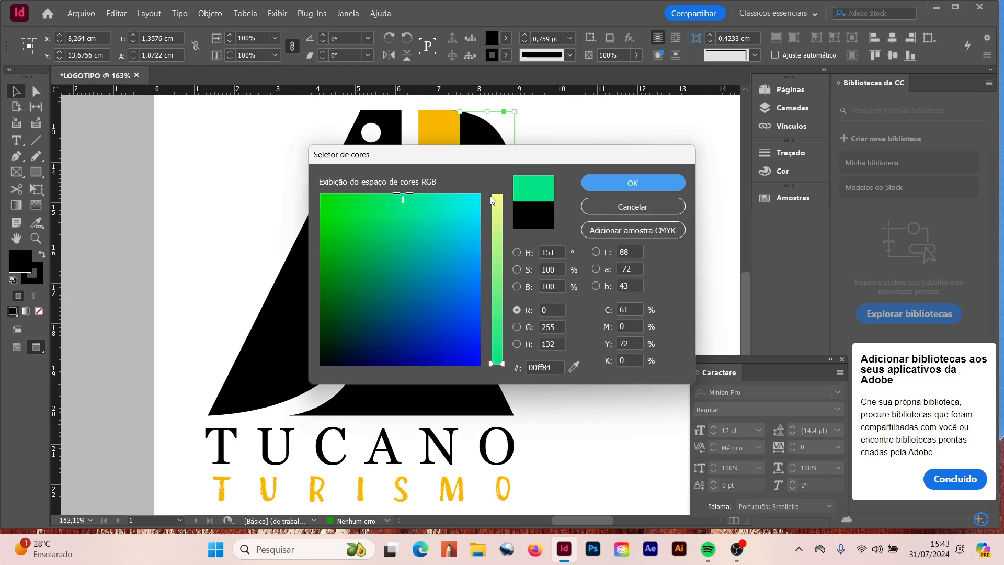
{"action": "left_click_drag", "start_coordinate": [498, 230], "coordinate": [504, 171]}
{"action": "left_click_drag", "start_coordinate": [442, 254], "coordinate": [485, 175]}
{"action": "left_click", "coordinate": [627, 344]}
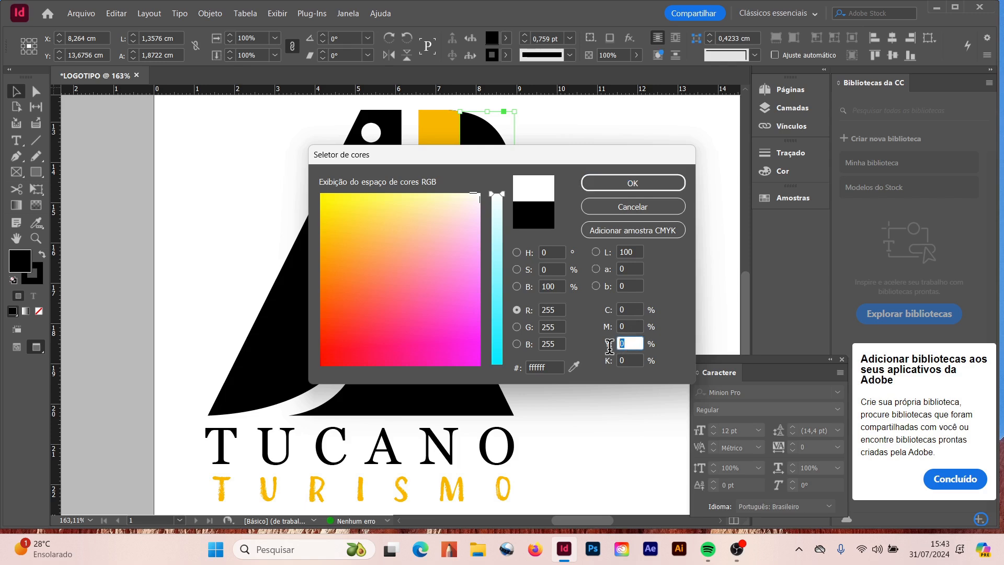
{"action": "key", "text": "Return"}
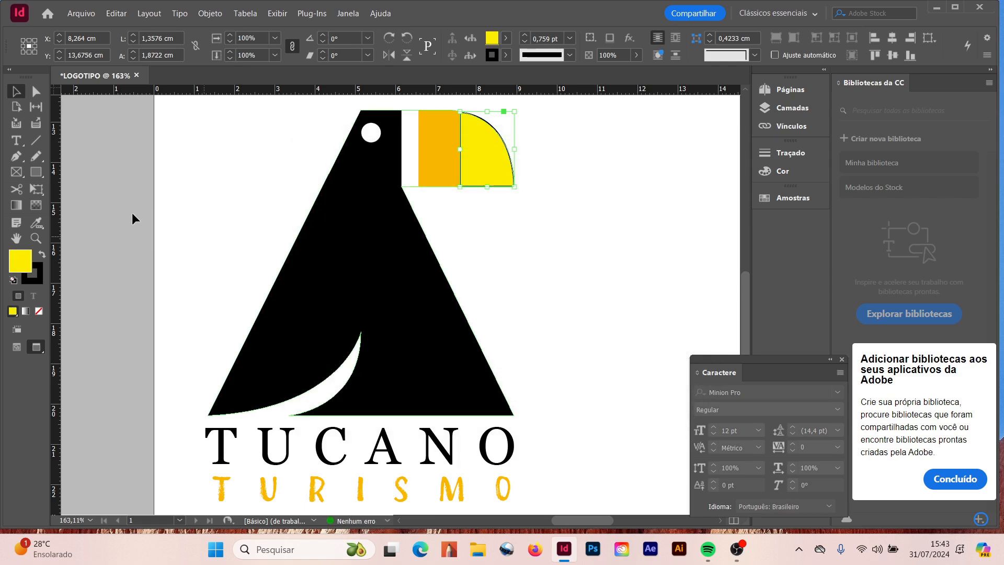
Remove the outline from the yellow beak tip and stretch it slightly wider at its outer edge
{"action": "left_click", "coordinate": [39, 311]}
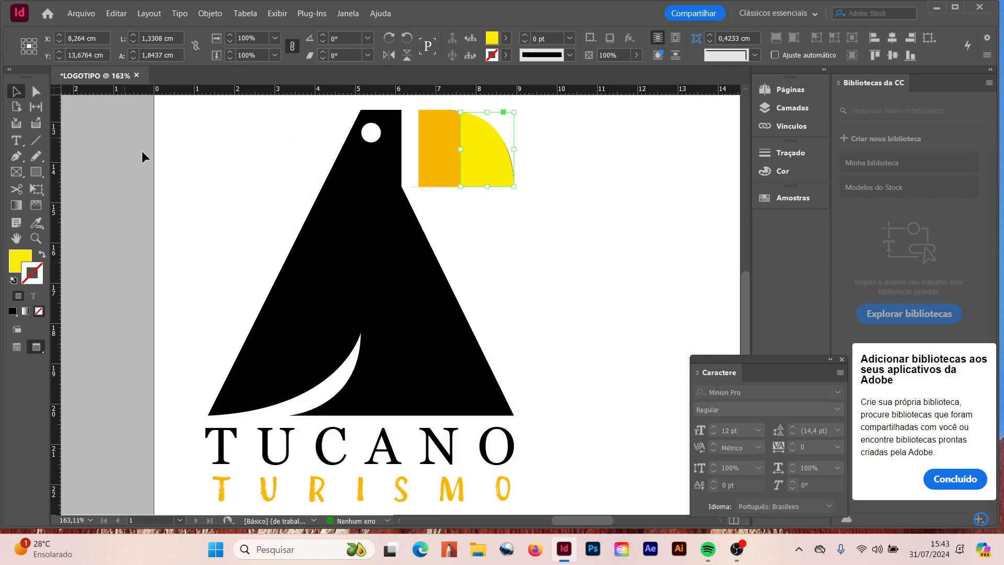
{"action": "left_click", "coordinate": [195, 162]}
{"action": "left_click", "coordinate": [499, 167]}
{"action": "left_click_drag", "start_coordinate": [515, 149], "coordinate": [517, 149]}
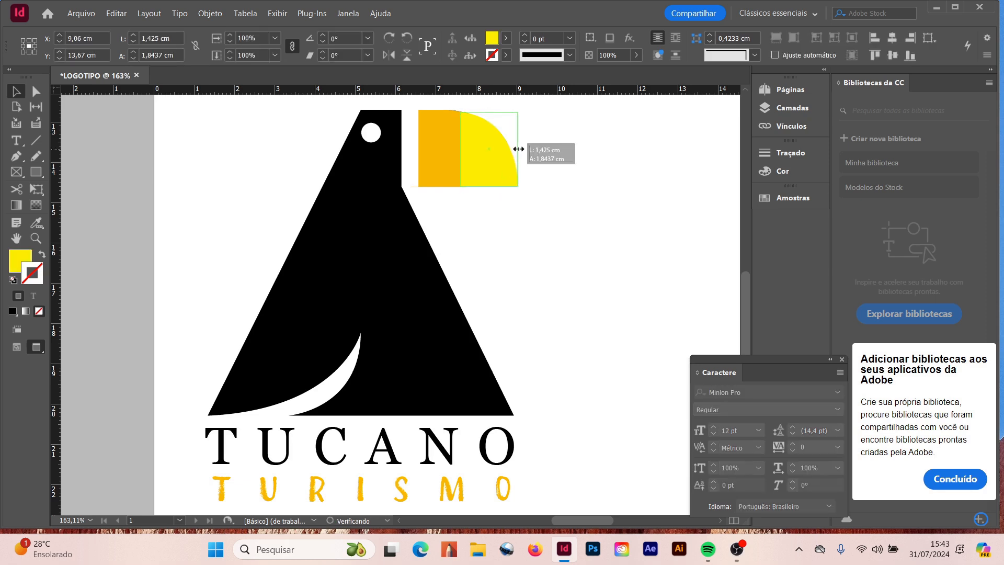
{"action": "left_click", "coordinate": [602, 212]}
{"action": "left_click", "coordinate": [381, 181]}
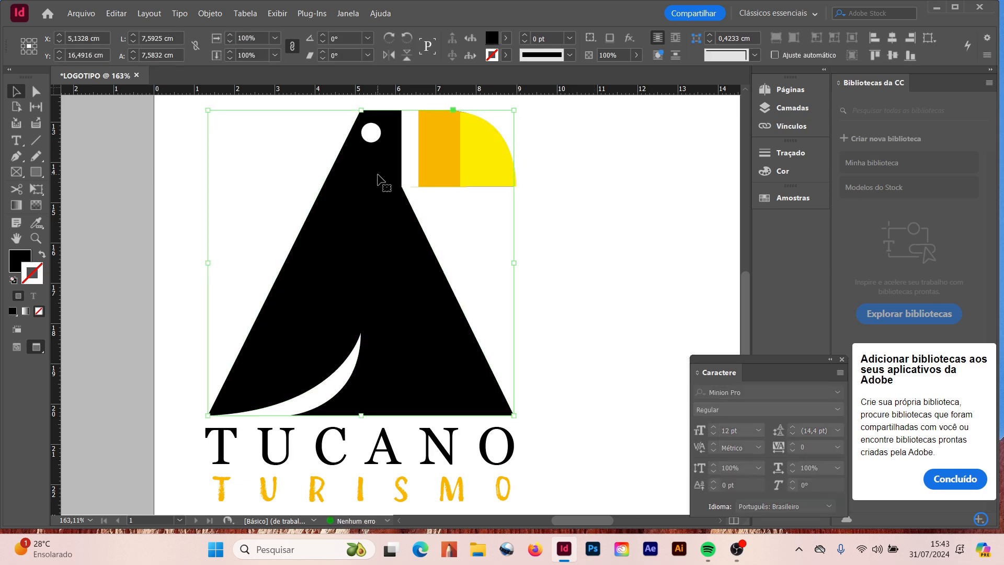
{"action": "left_click", "coordinate": [596, 187]}
Fill the narrow band between head and beak with orange, using magenta 40%, yellow 100% and black 0%
{"action": "left_click", "coordinate": [410, 149]}
{"action": "left_click", "coordinate": [28, 259]}
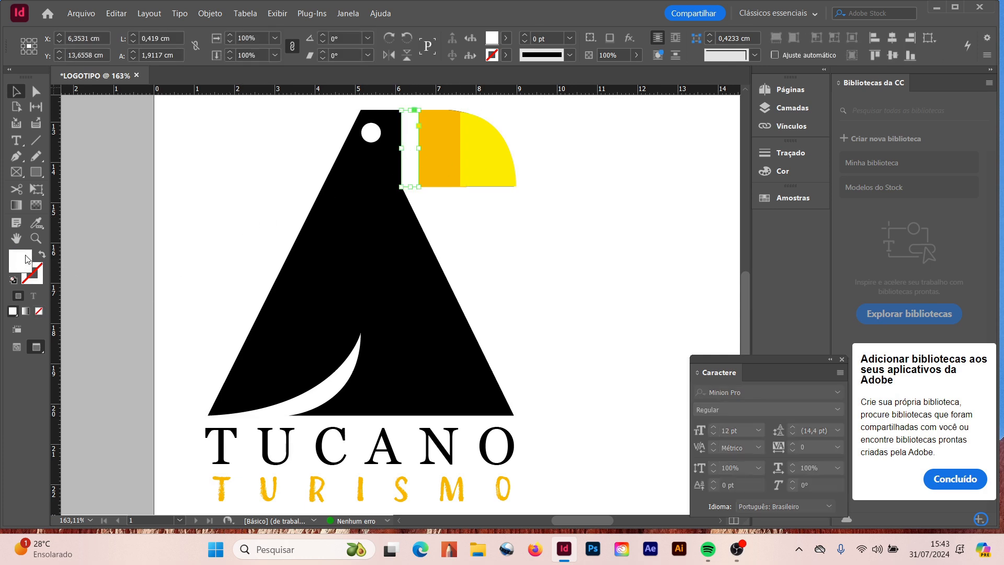
{"action": "double_click", "coordinate": [20, 261]}
{"action": "left_click_drag", "start_coordinate": [632, 328], "coordinate": [607, 318]}
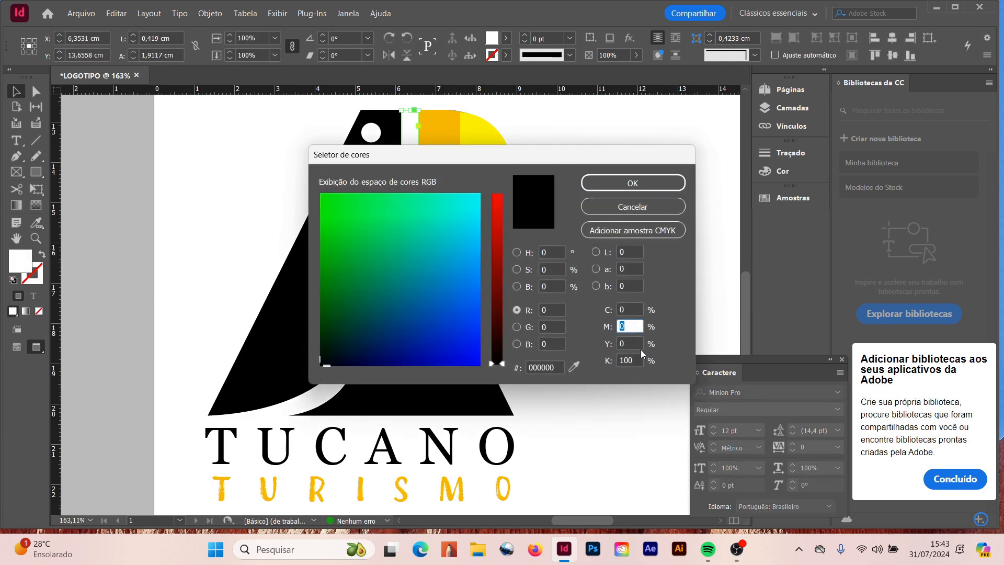
{"action": "key", "text": "Tab"}
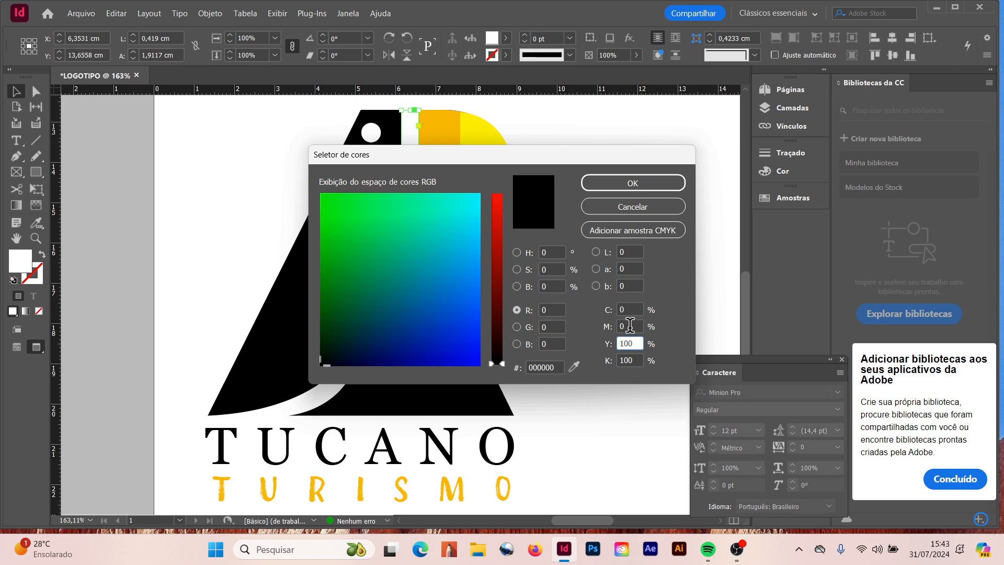
{"action": "left_click_drag", "start_coordinate": [631, 327], "coordinate": [598, 317]}
{"action": "type", "text": "40"}
{"action": "key", "text": "Return"}
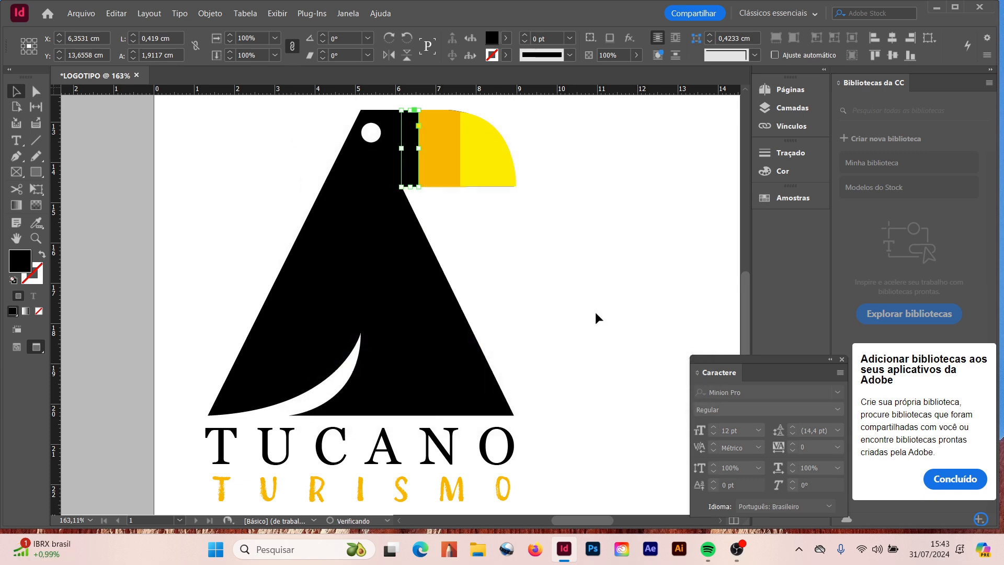
{"action": "double_click", "coordinate": [23, 263]}
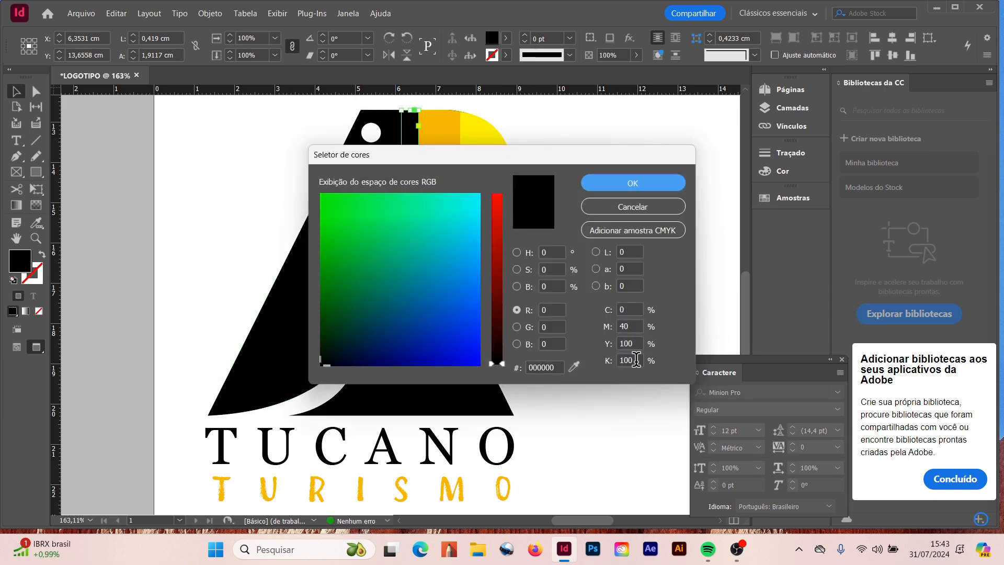
{"action": "left_click_drag", "start_coordinate": [636, 360], "coordinate": [616, 359]}
{"action": "key", "text": "Return"}
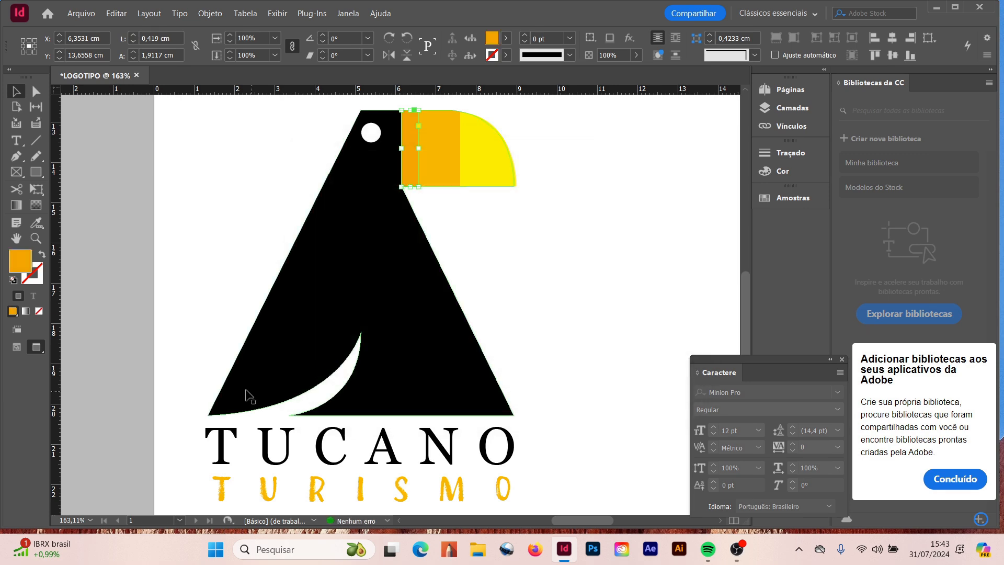
Deepen the narrow band's orange by setting its magenta to 60%
{"action": "double_click", "coordinate": [21, 264]}
{"action": "left_click_drag", "start_coordinate": [631, 325], "coordinate": [610, 327]}
{"action": "type", "text": "60"}
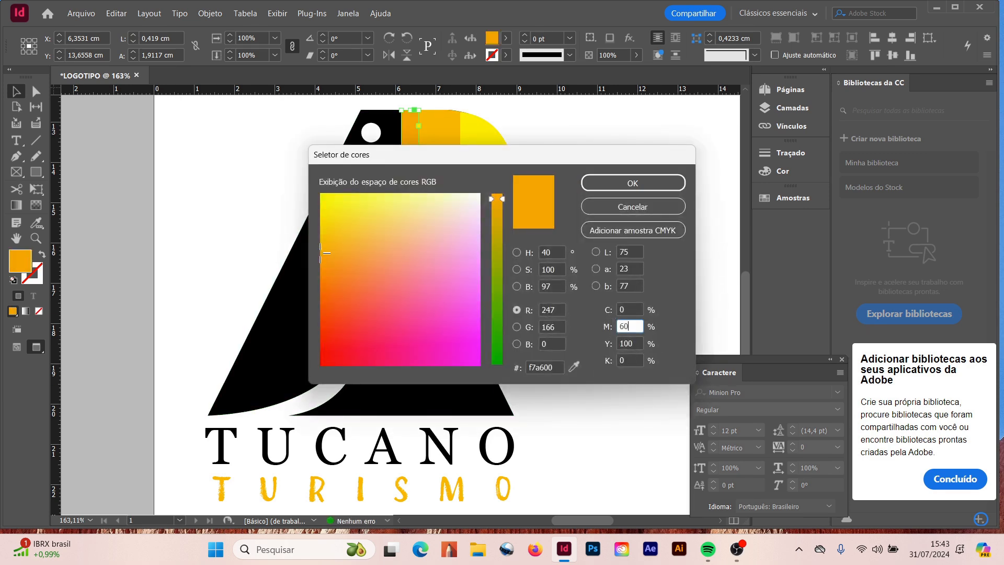
{"action": "key", "text": "Return"}
{"action": "left_click", "coordinate": [602, 319]}
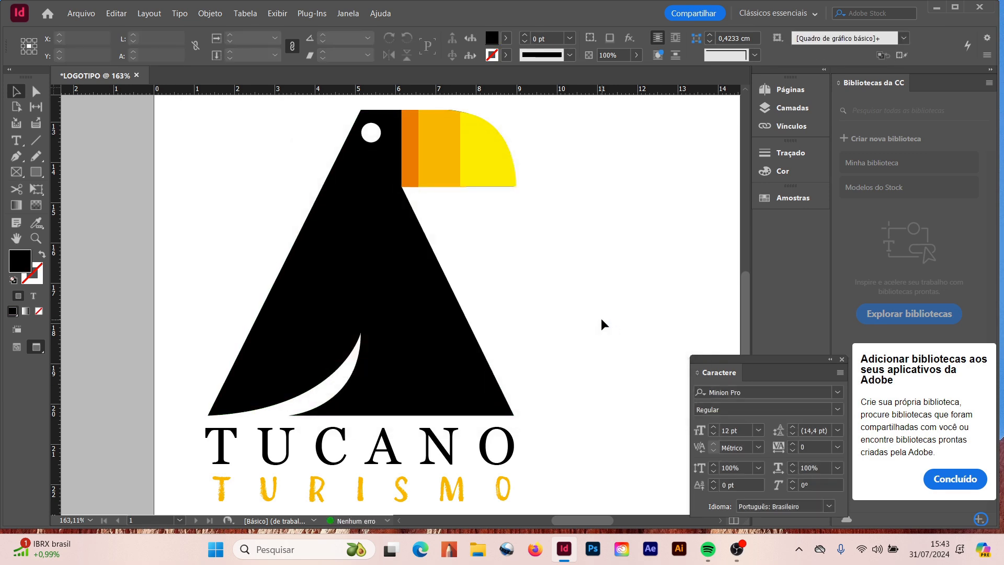
Fill the toucan's white eye circle with the same pure yellow as the beak tip
{"action": "left_click", "coordinate": [371, 133]}
{"action": "double_click", "coordinate": [21, 261]}
{"action": "mouse_move", "coordinate": [632, 343]}
{"action": "left_mouse_down"}
{"action": "mouse_move", "coordinate": [611, 349]}
{"action": "mouse_move", "coordinate": [618, 334]}
{"action": "left_mouse_up"}
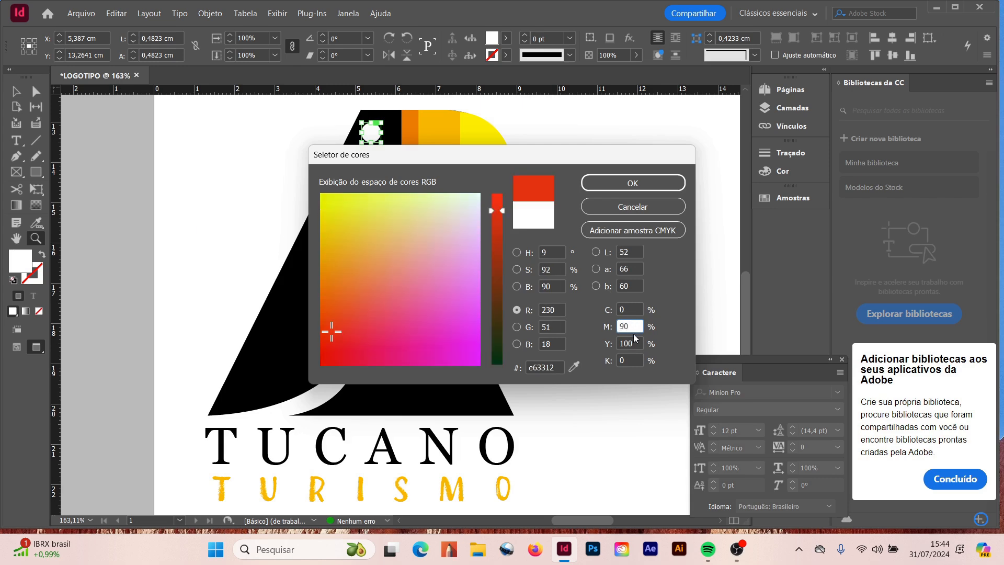
{"action": "left_click", "coordinate": [622, 183]}
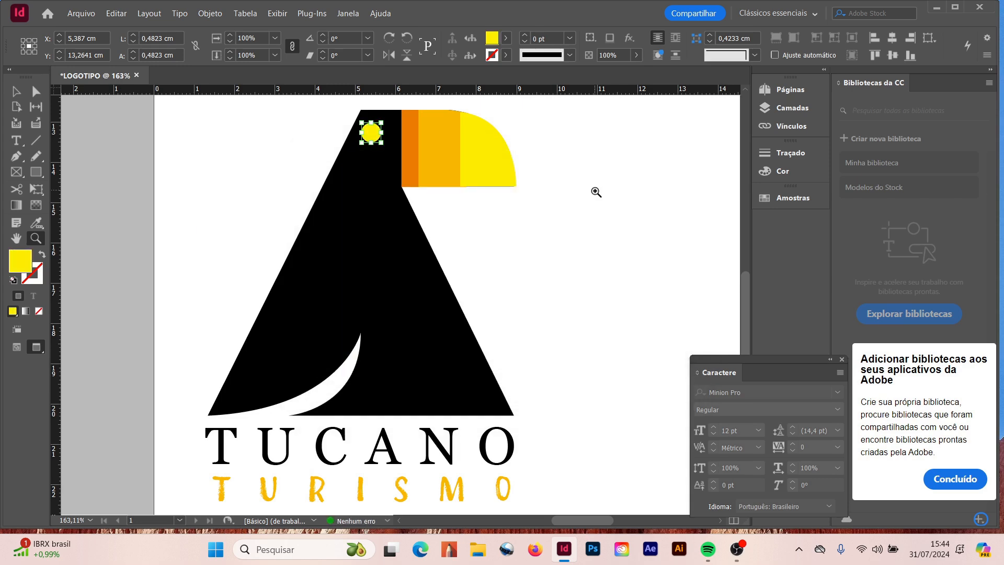
Lighten the word TURISMO under the yellow-beaked toucan by setting its text colour's magenta to 15%
{"action": "left_click", "coordinate": [595, 192]}
{"action": "key", "text": "ctrl+minus"}
{"action": "key", "text": "ctrl+minus"}
{"action": "scroll", "coordinate": [396, 261], "scroll_direction": "down", "scroll_amount": 3}
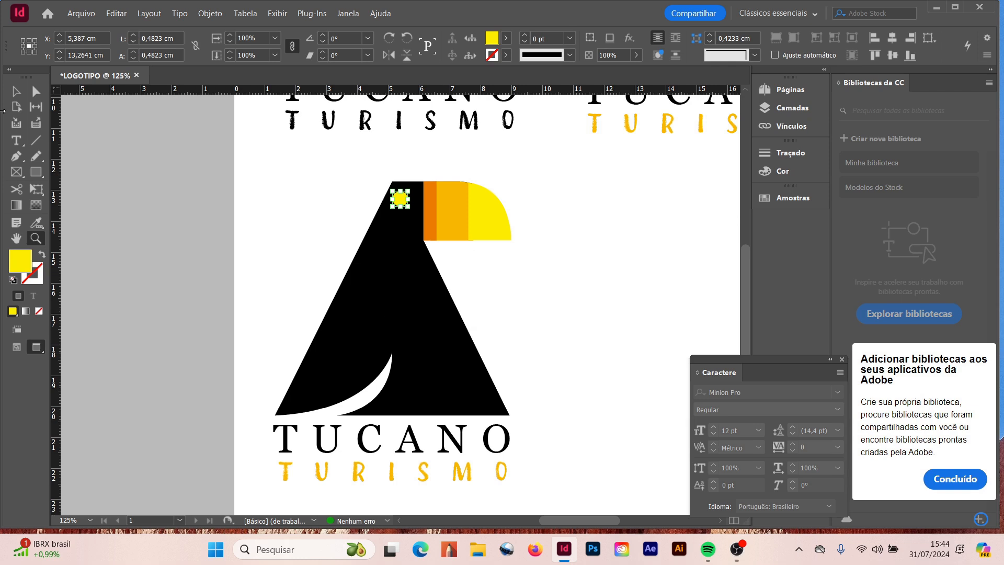
{"action": "left_click", "coordinate": [16, 92]}
{"action": "left_click", "coordinate": [186, 300]}
{"action": "scroll", "coordinate": [192, 299], "scroll_direction": "down", "scroll_amount": 4}
{"action": "scroll", "coordinate": [193, 299], "scroll_direction": "up", "scroll_amount": 2}
{"action": "double_click", "coordinate": [363, 442]}
{"action": "triple_click", "coordinate": [284, 433]}
{"action": "double_click", "coordinate": [22, 262]}
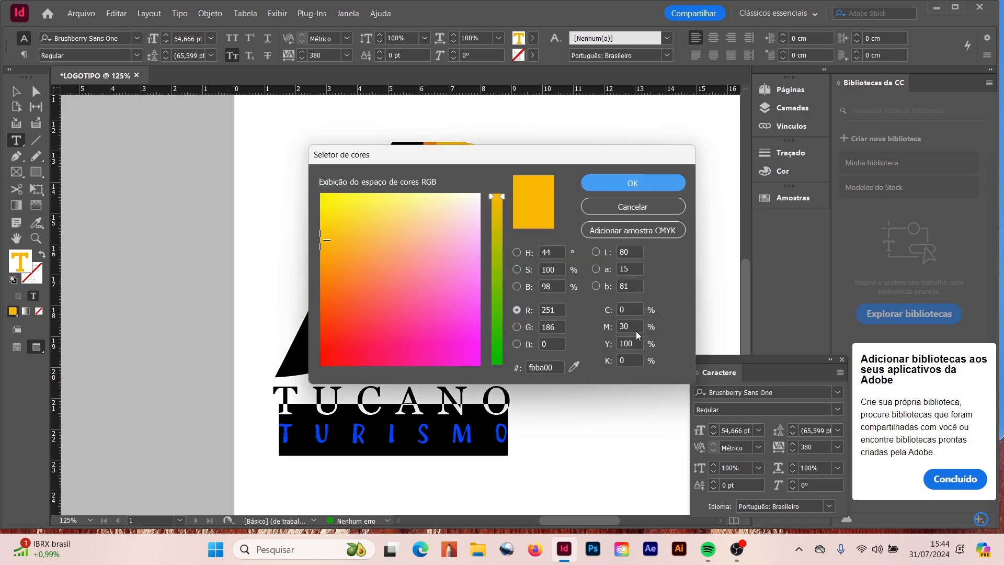
{"action": "left_click_drag", "start_coordinate": [635, 330], "coordinate": [600, 334]}
{"action": "type", "text": "15"}
{"action": "key", "text": "Return"}
{"action": "left_click", "coordinate": [14, 92]}
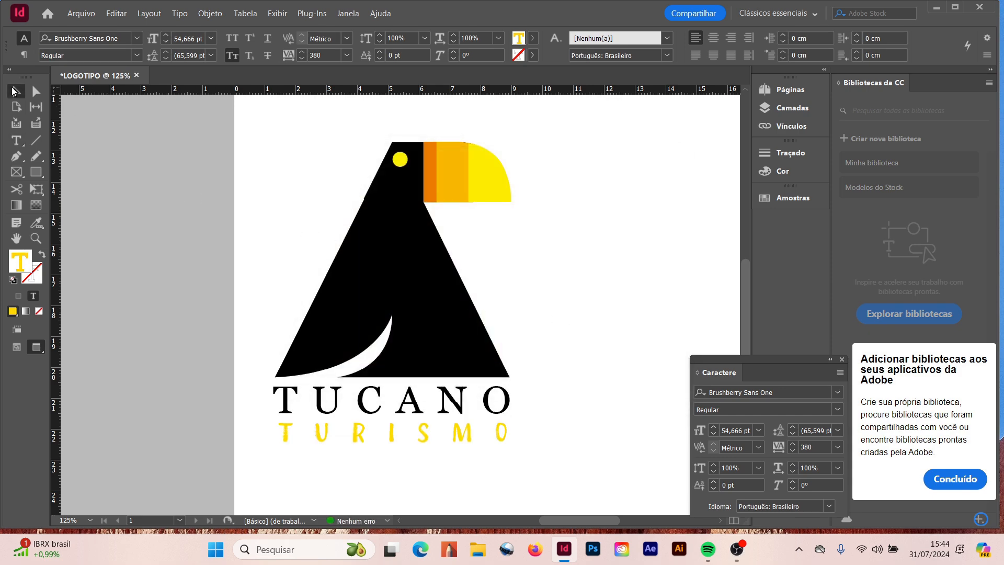
{"action": "left_click", "coordinate": [163, 214]}
Duplicate the yellow-beaked logo with its lettering beside itself, under the black-and-orange version
{"action": "key", "text": "ctrl+minus"}
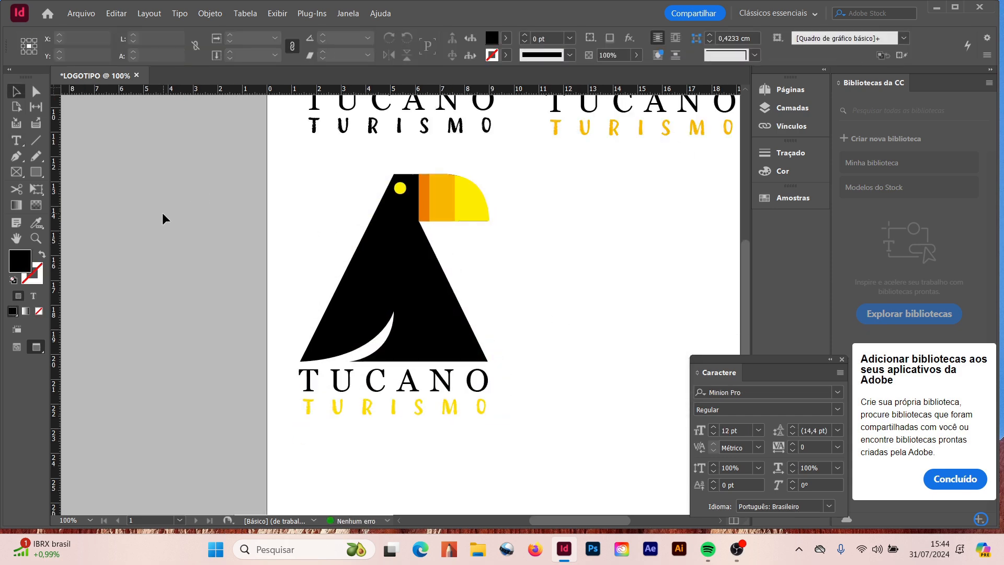
{"action": "key", "text": "ctrl+minus"}
{"action": "key", "text": "space"}
{"action": "left_click_drag", "start_coordinate": [488, 294], "coordinate": [395, 388]}
{"action": "left_click_drag", "start_coordinate": [187, 285], "coordinate": [406, 481]}
{"action": "left_click_drag", "start_coordinate": [327, 407], "coordinate": [541, 407]}
{"action": "left_click", "coordinate": [655, 321]}
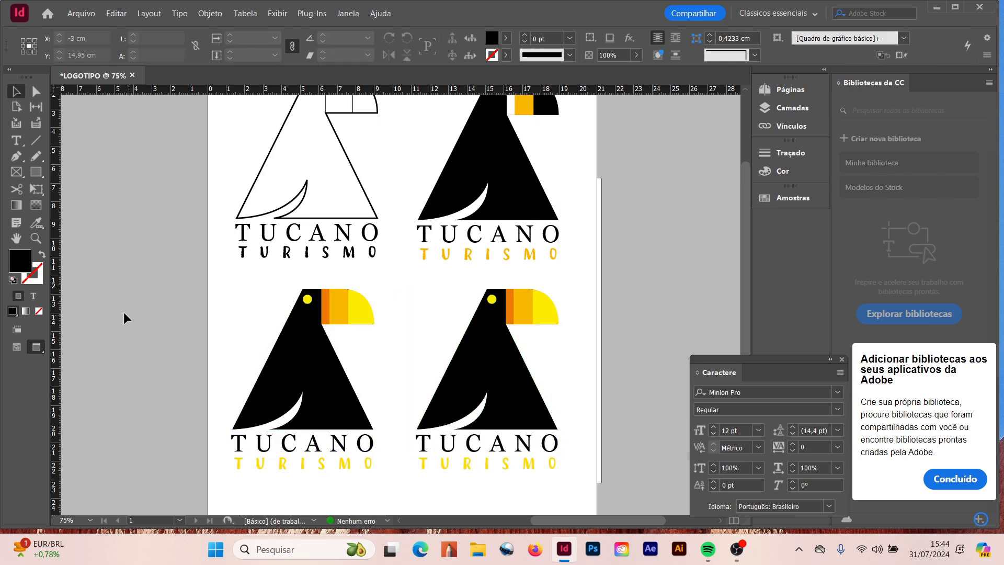
Fill the middle beak section of the new copy with magenta 100% and yellow 0%
{"action": "left_click", "coordinate": [35, 238]}
{"action": "left_click", "coordinate": [601, 455]}
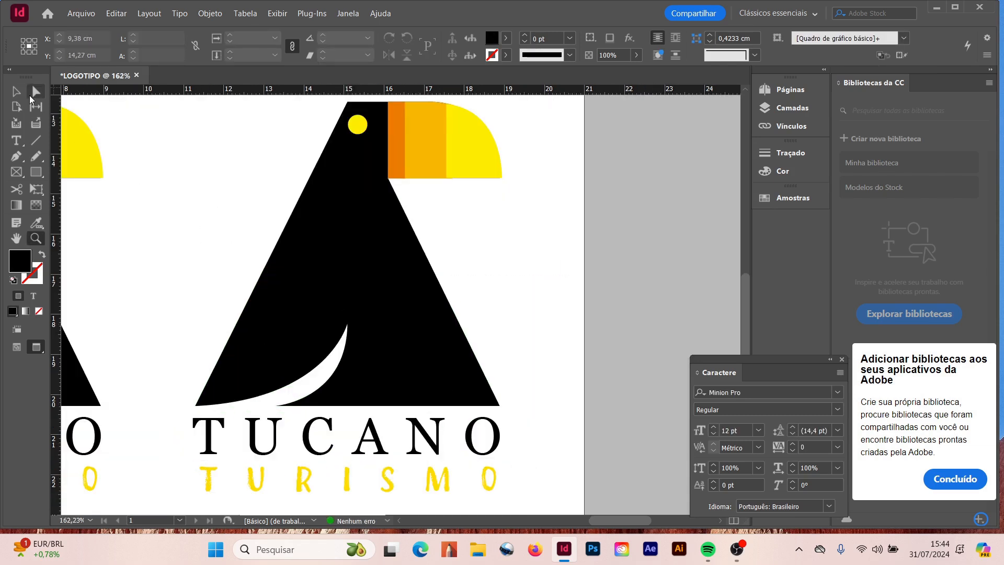
{"action": "key", "text": "v"}
{"action": "left_click", "coordinate": [431, 152]}
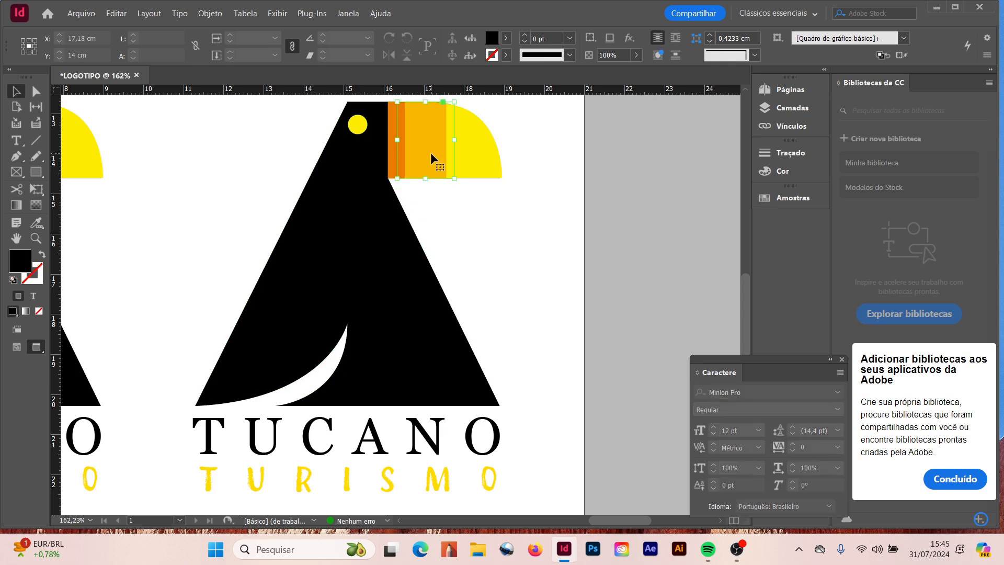
{"action": "double_click", "coordinate": [16, 269]}
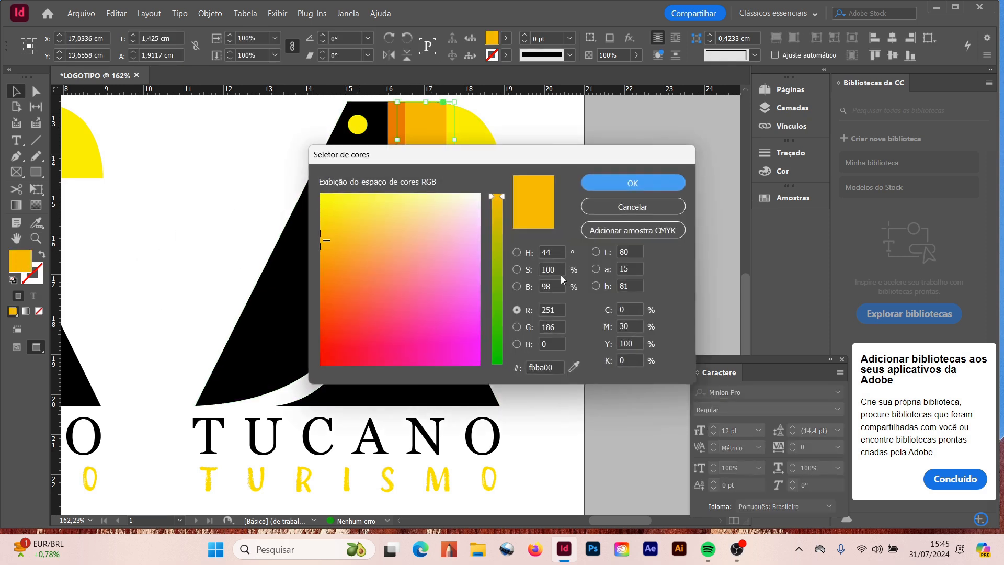
{"action": "double_click", "coordinate": [635, 341]}
{"action": "key", "text": "shift+Tab"}
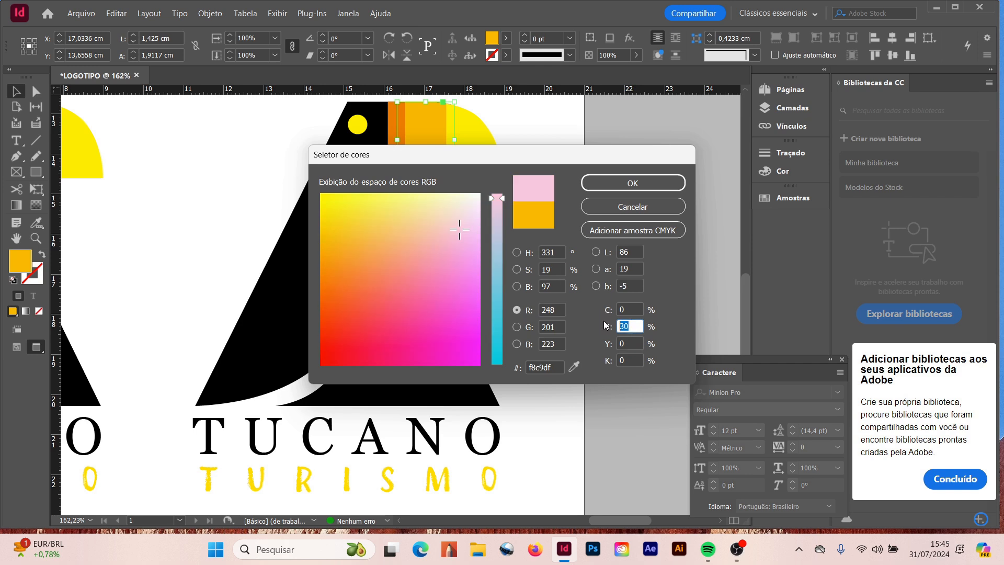
{"action": "type", "text": "100"}
{"action": "key", "text": "Return"}
Fill the narrow band next to the copy's head with cyan 100%, magenta 0% and yellow 0%
{"action": "left_click", "coordinate": [396, 123]}
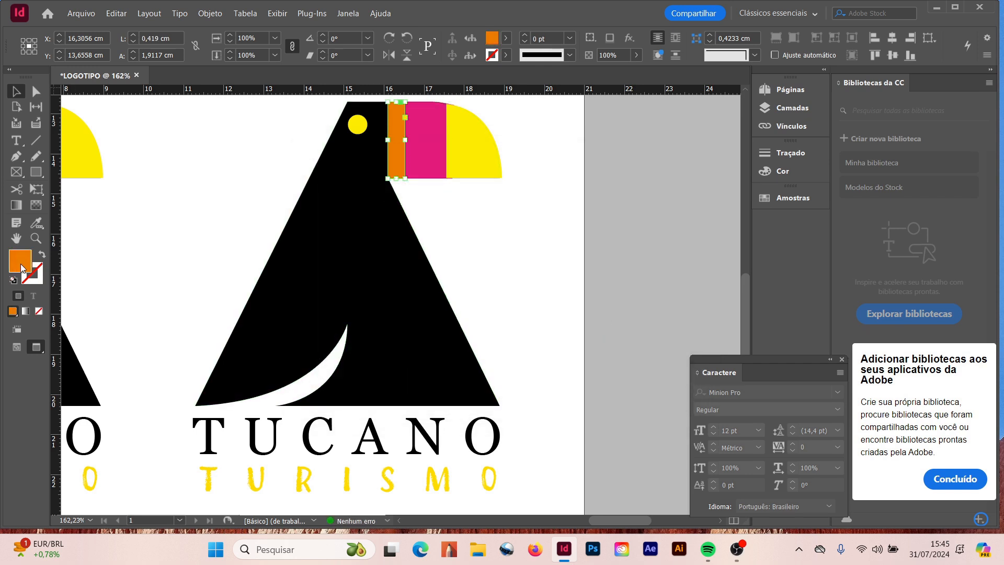
{"action": "double_click", "coordinate": [21, 262]}
{"action": "double_click", "coordinate": [630, 326]}
{"action": "type", "text": "0"}
{"action": "key", "text": "Tab"}
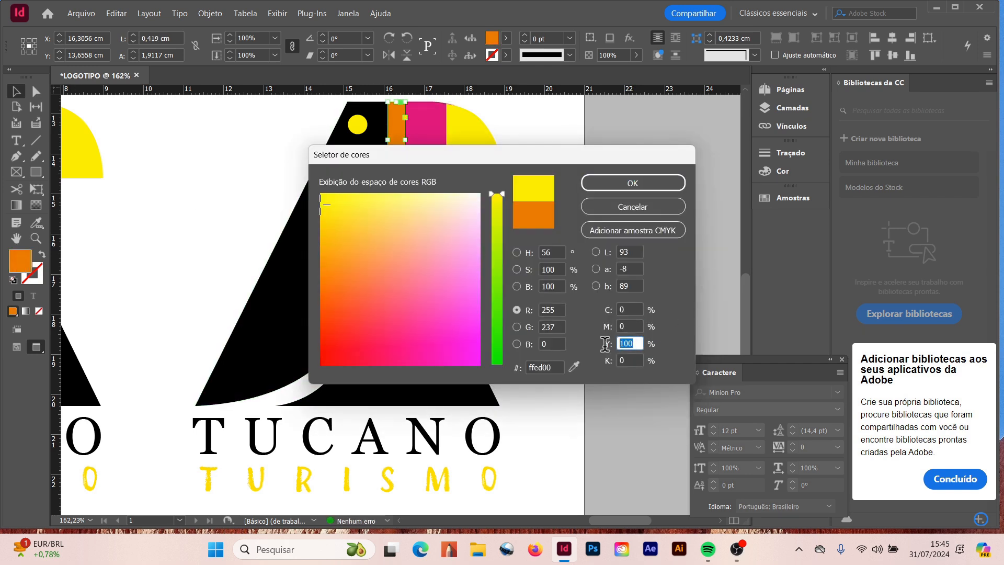
{"action": "type", "text": "0"}
{"action": "left_click", "coordinate": [631, 310]}
{"action": "type", "text": "100"}
{"action": "key", "text": "Return"}
Turn the copy's yellow eye circle white by removing the yellow from its fill
{"action": "left_click", "coordinate": [358, 124]}
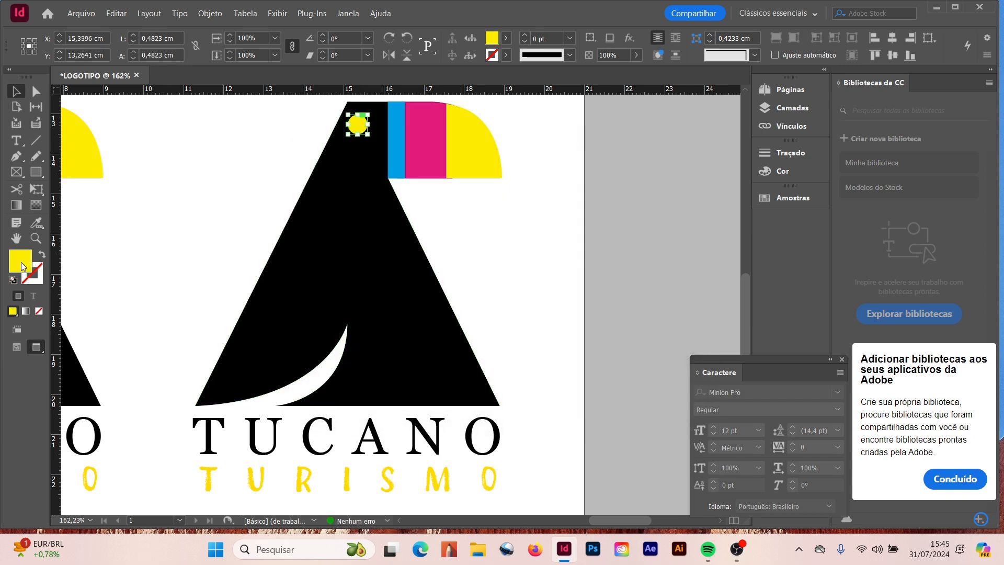
{"action": "double_click", "coordinate": [22, 266]}
{"action": "double_click", "coordinate": [618, 342]}
{"action": "key", "text": "Return"}
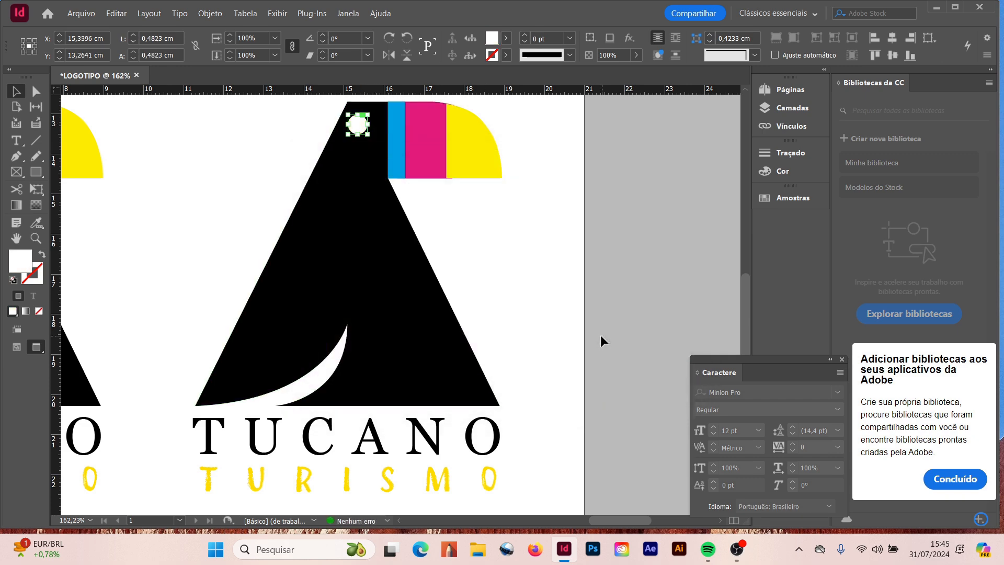
{"action": "left_click", "coordinate": [601, 335]}
Examine the four logo versions on the whole page and close up, and close the Character settings
{"action": "key", "text": "ctrl+minus"}
{"action": "key", "text": "ctrl+minus"}
{"action": "key", "text": "ctrl+minus"}
{"action": "key", "text": "ctrl+minus"}
{"action": "key", "text": "ctrl+minus"}
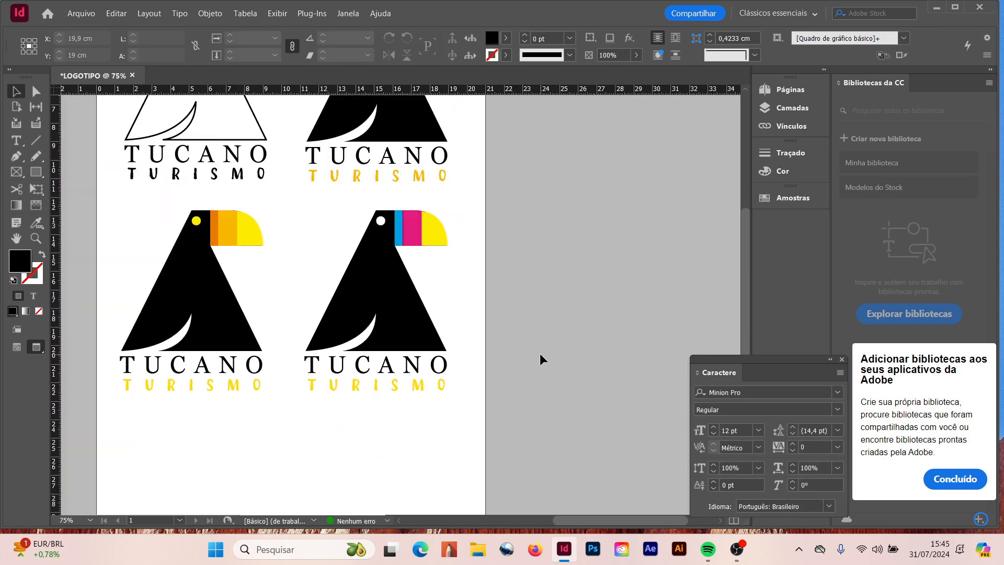
{"action": "scroll", "coordinate": [745, 268], "scroll_direction": "up", "scroll_amount": 1}
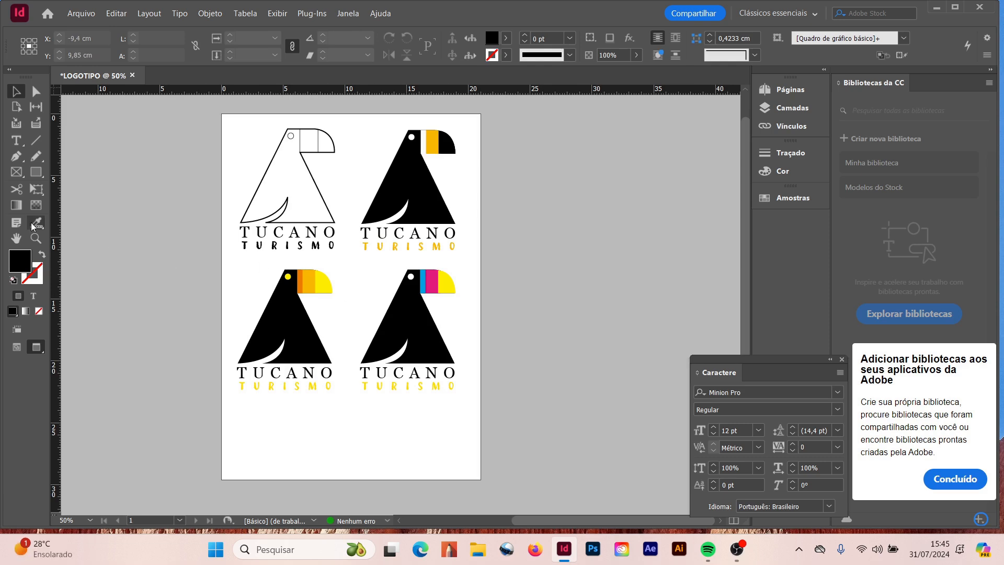
{"action": "left_click", "coordinate": [35, 238]}
{"action": "left_click_drag", "start_coordinate": [225, 151], "coordinate": [476, 404]}
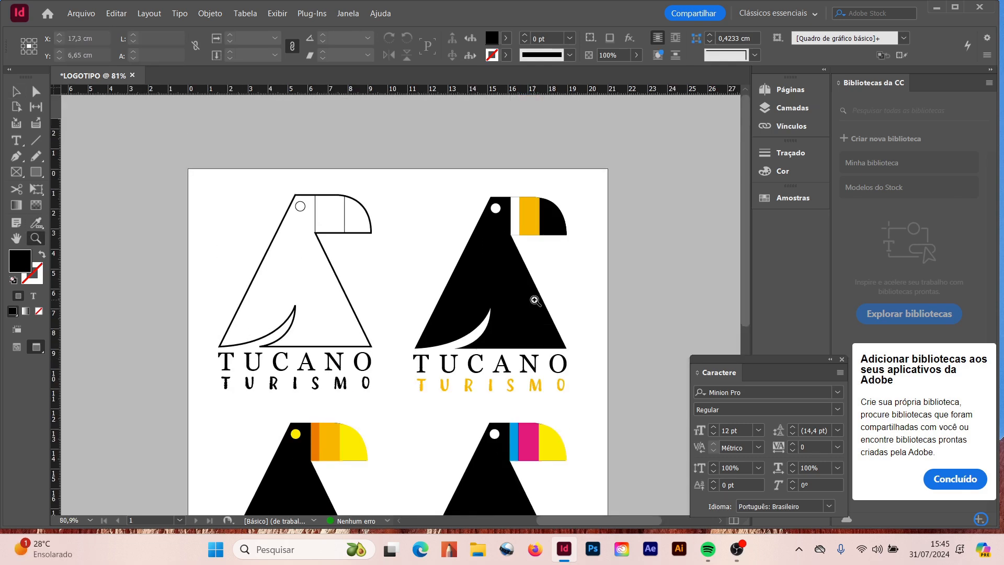
{"action": "left_click_drag", "start_coordinate": [392, 170], "coordinate": [596, 421]}
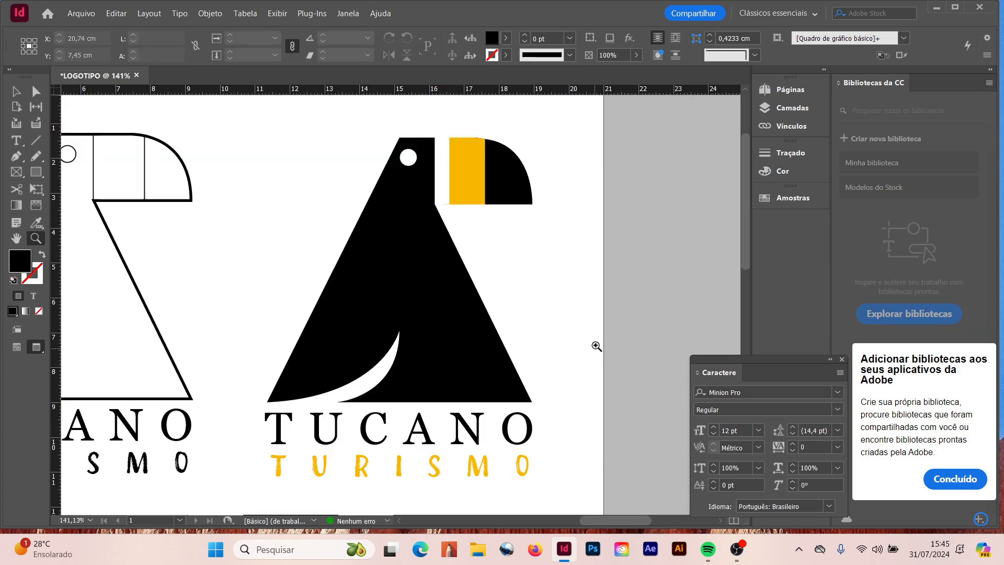
{"action": "left_click_drag", "start_coordinate": [605, 521], "coordinate": [580, 515]}
{"action": "scroll", "coordinate": [595, 333], "scroll_direction": "down", "scroll_amount": 8}
{"action": "left_click_drag", "start_coordinate": [546, 475], "coordinate": [236, 97]}
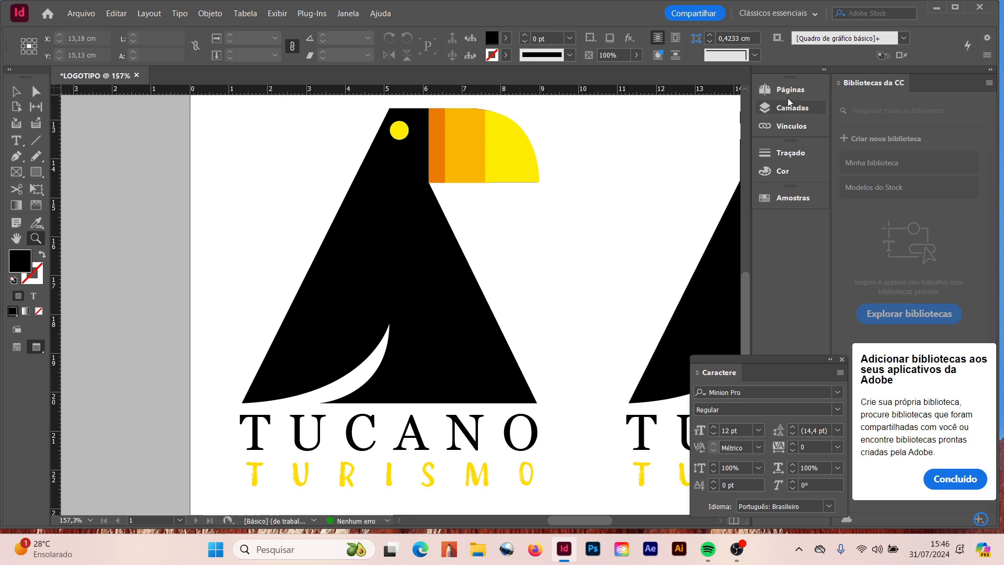
{"action": "left_click", "coordinate": [777, 13]}
{"action": "left_click", "coordinate": [789, 154]}
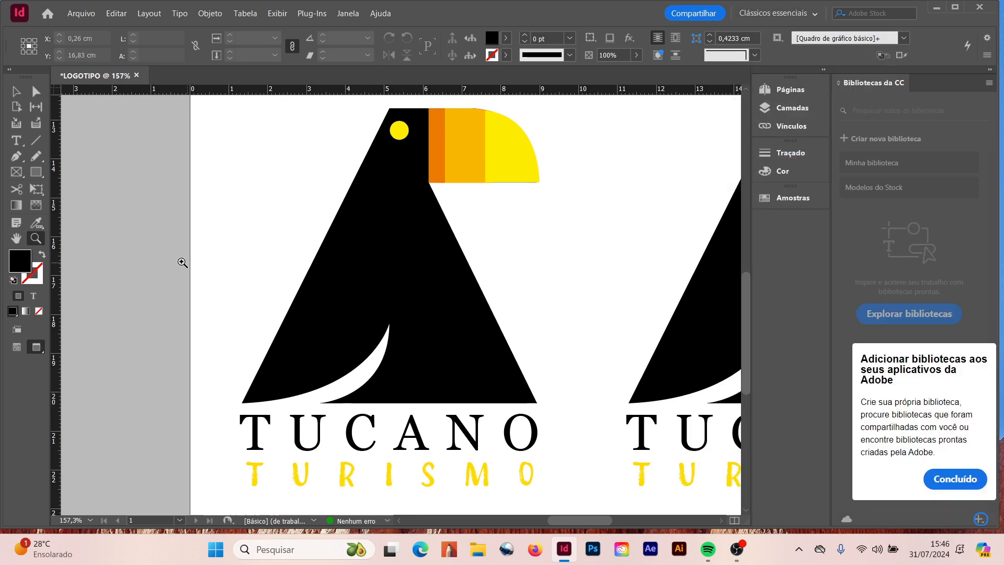